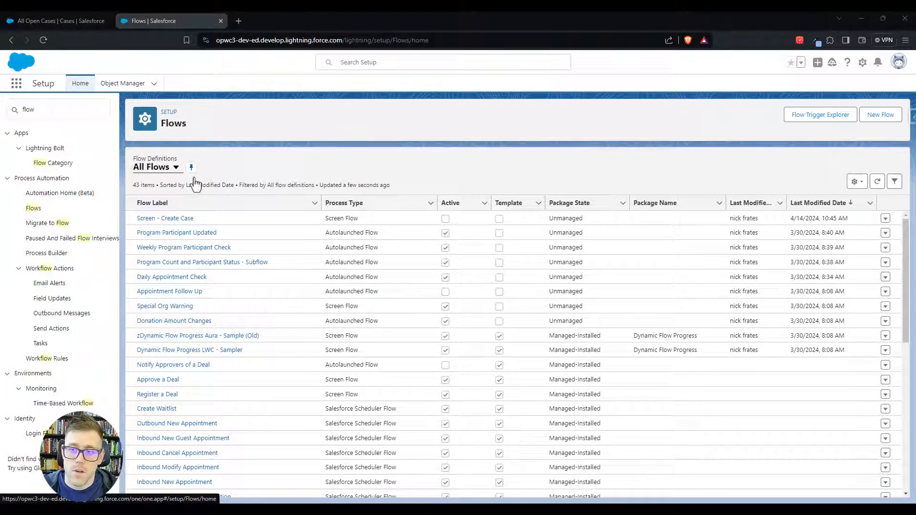
Create a new screen flow and add a Screen element between its Start and End.
left_click(878, 115)
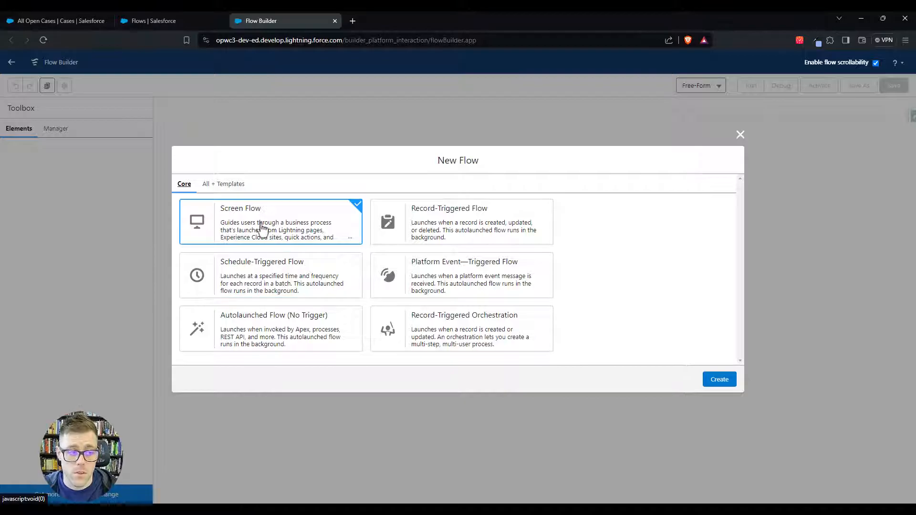
left_click(716, 384)
left_click_drag(613, 226, 612, 306)
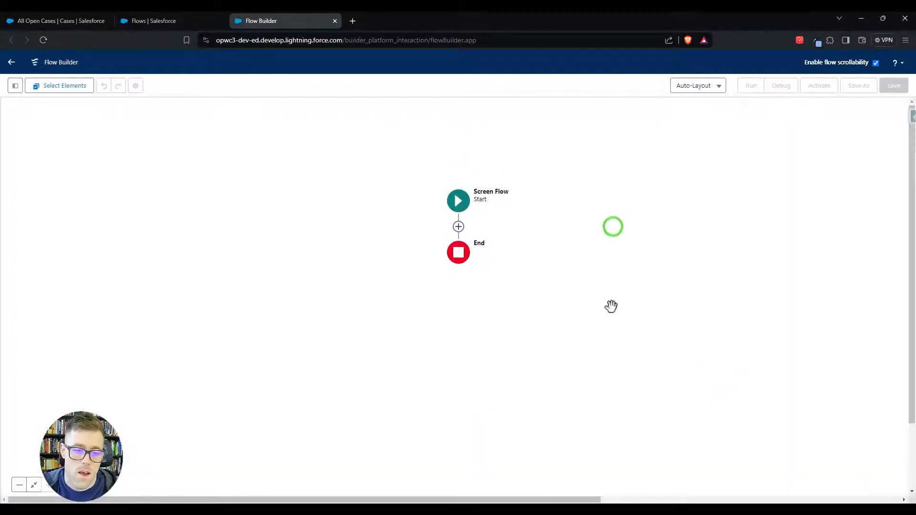
left_click_drag(637, 219, 644, 249)
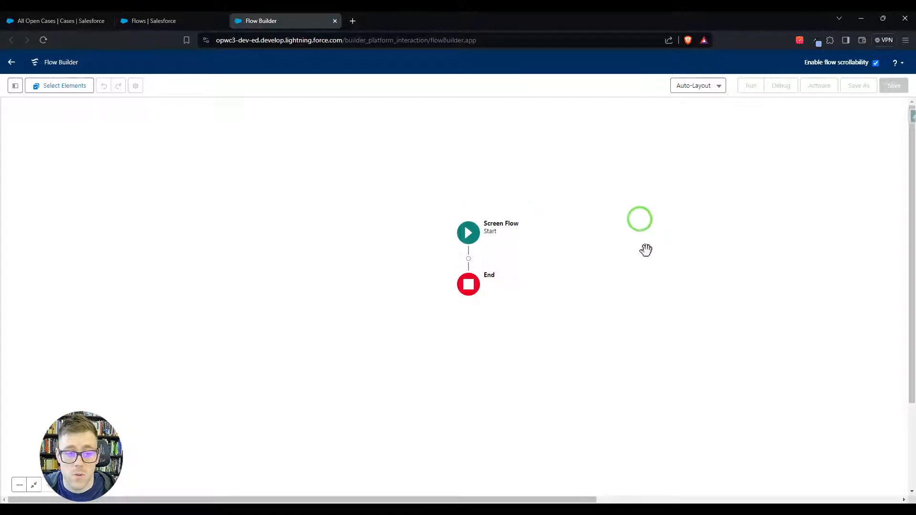
left_click(469, 258)
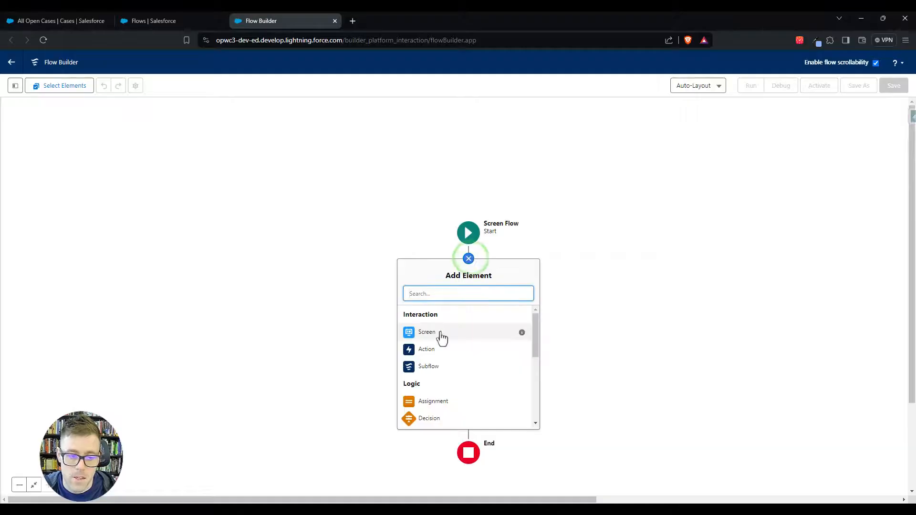
left_click(426, 335)
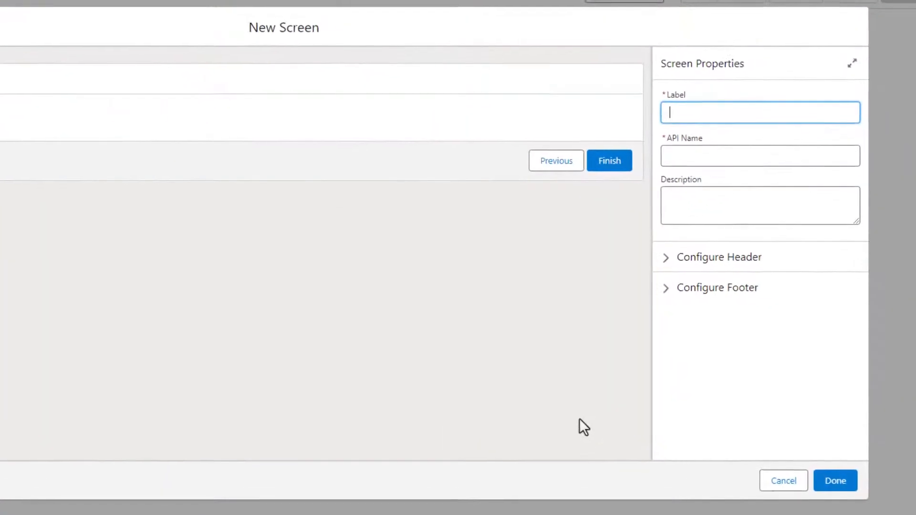
Label the new screen Create Case Screen, with the API name Create_Case_Screen.
type("Create Cas")
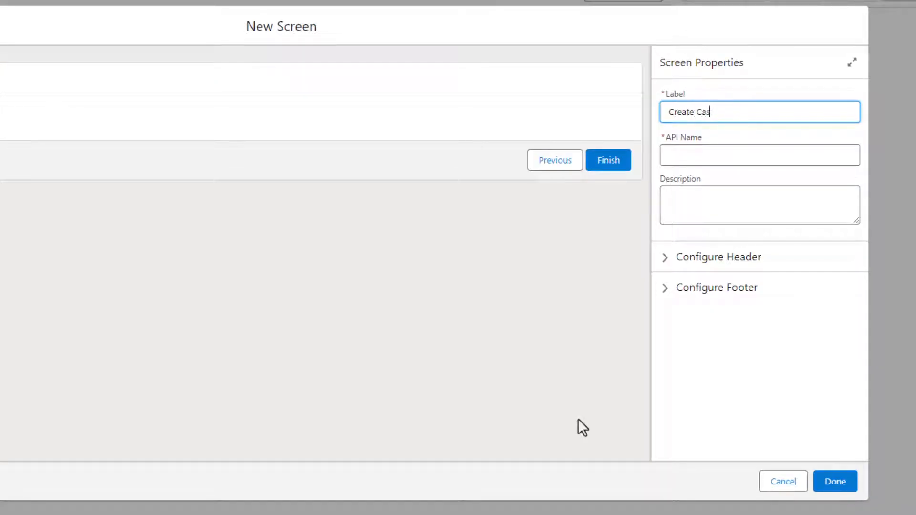
type("e Screen")
key("Tab")
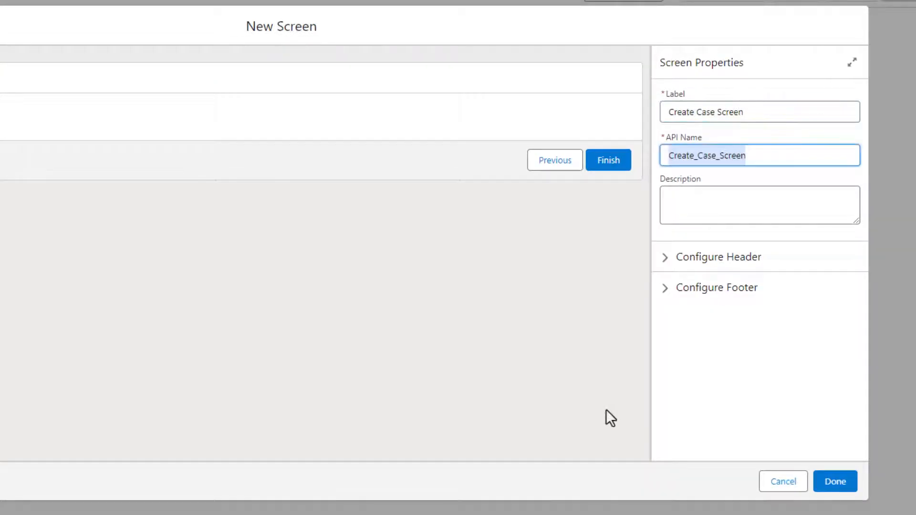
Turn off the screen's header and hide the Pause button in its footer.
left_click(751, 257)
left_click(710, 279)
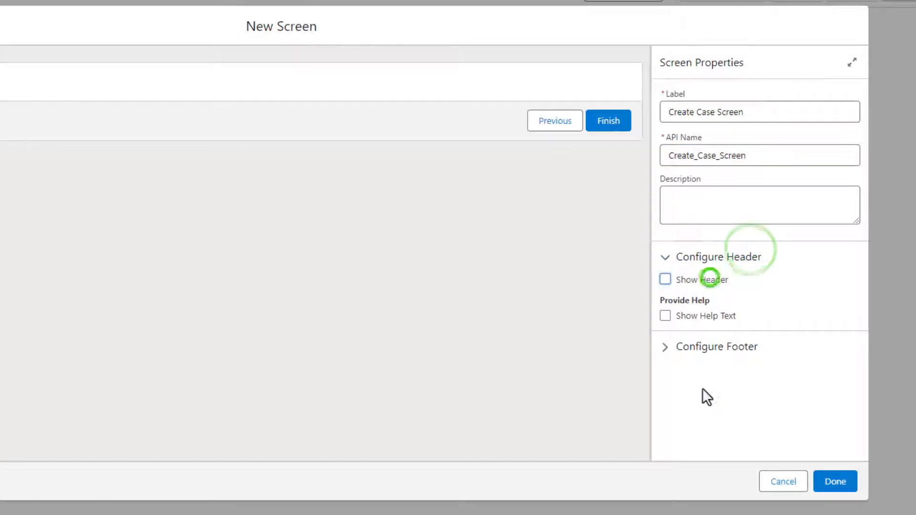
left_click(697, 348)
scroll(773, 306, "down", 4)
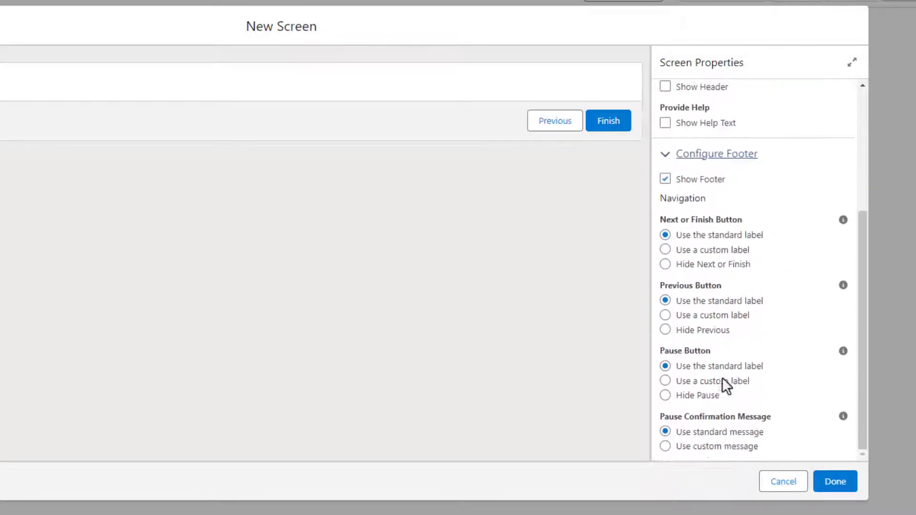
left_click(693, 397)
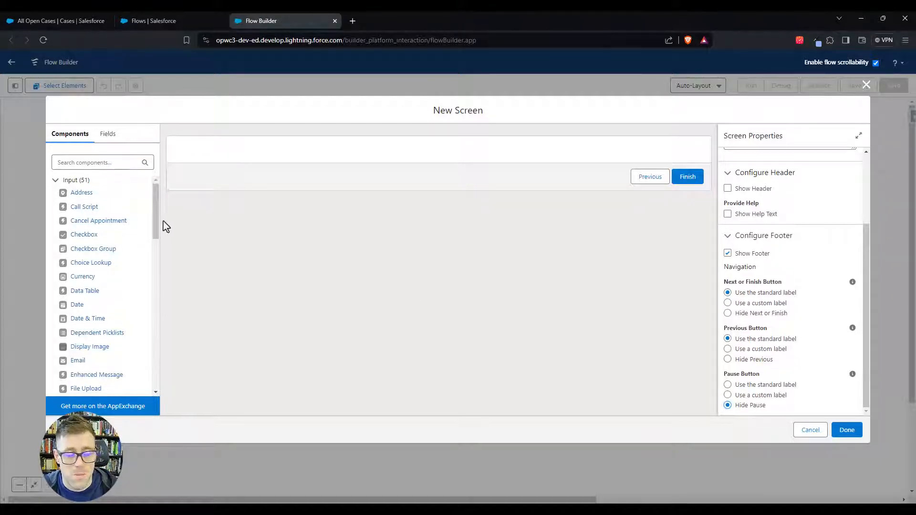
Add a Text input component to the screen with the label and API name Subject.
left_click_drag(153, 217, 156, 351)
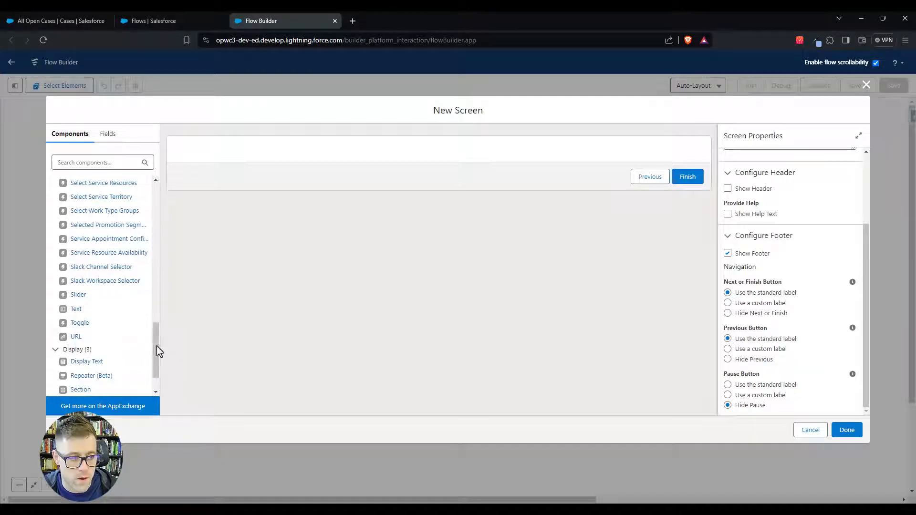
left_click(79, 310)
left_click(749, 176)
type("Subject")
key("Tab")
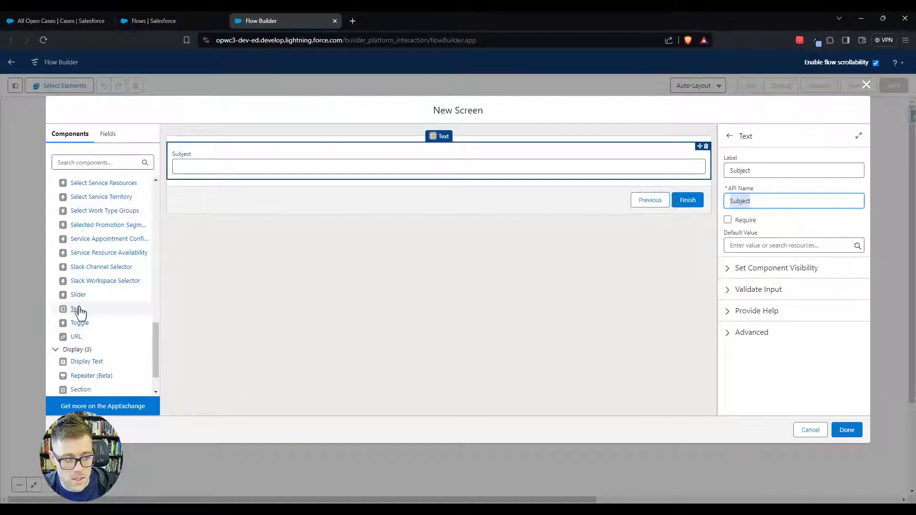
Add a Long Text Area below Subject with the label and API name Description.
left_click(154, 359)
left_click_drag(153, 358, 154, 238)
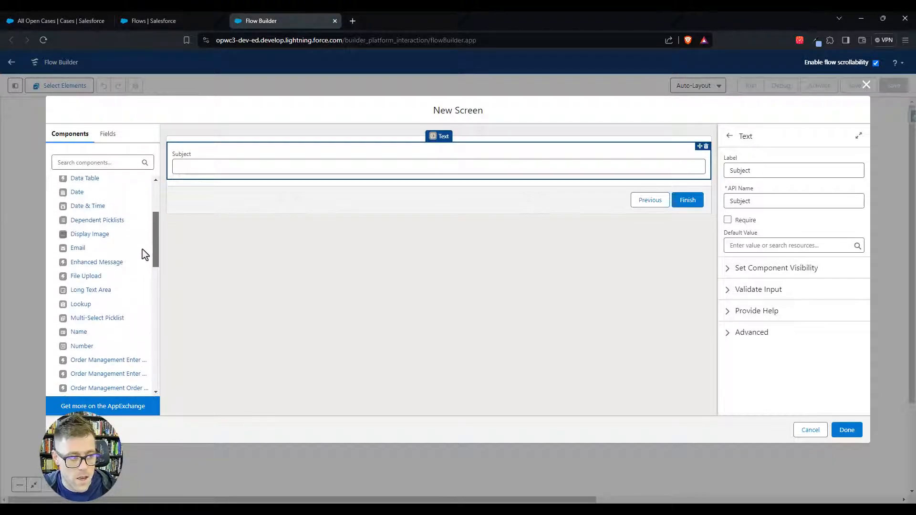
left_click(95, 292)
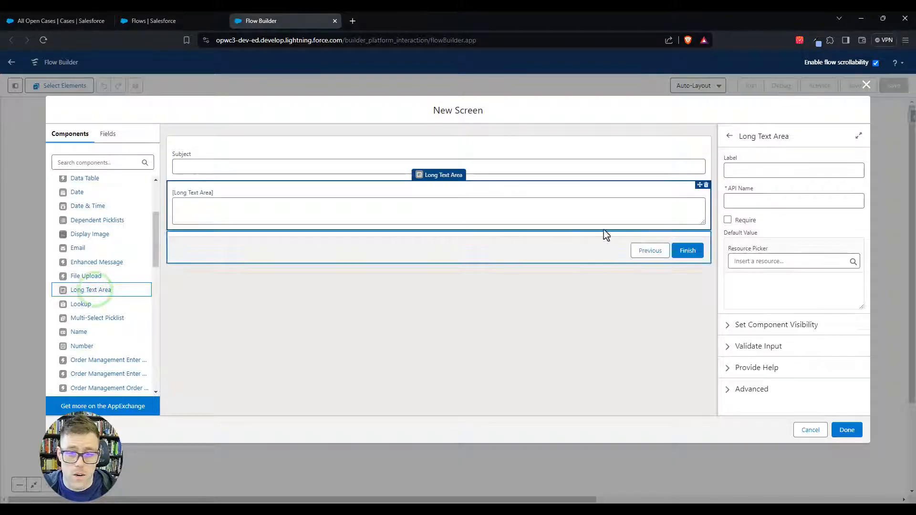
left_click(733, 172)
type("Description")
key("Tab")
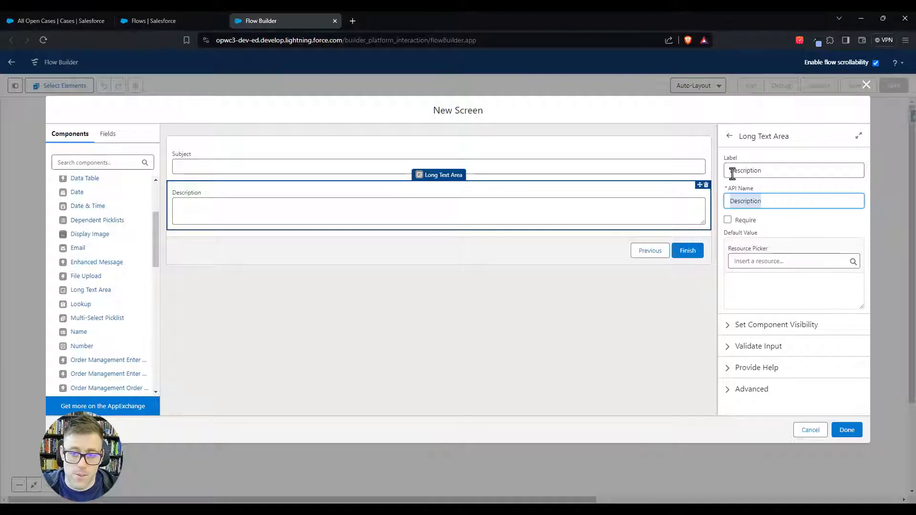
left_click(783, 187)
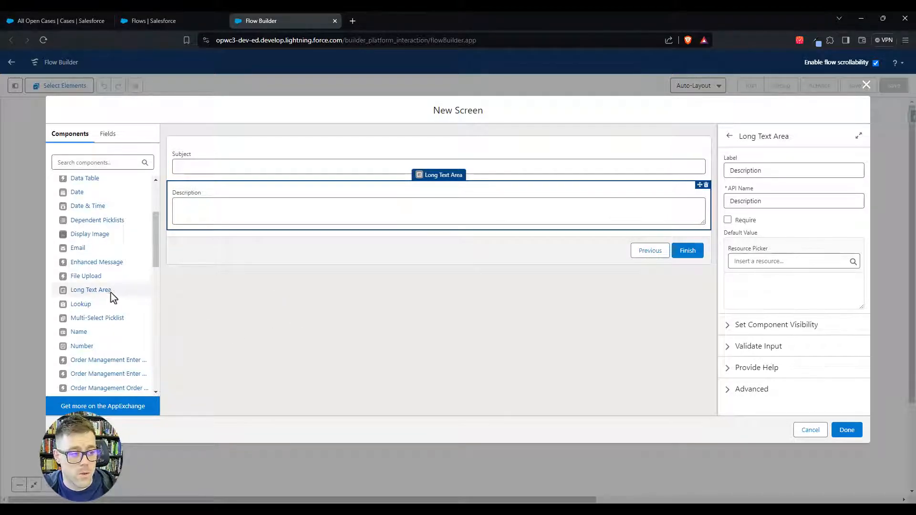
Add a File Upload component below Description with the API name FileUpload and the label Attachments.
left_click(87, 279)
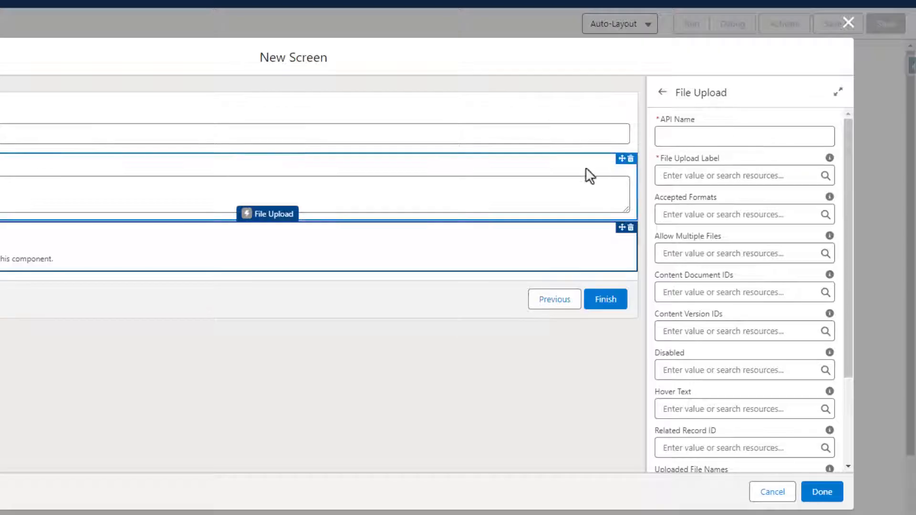
left_click(719, 139)
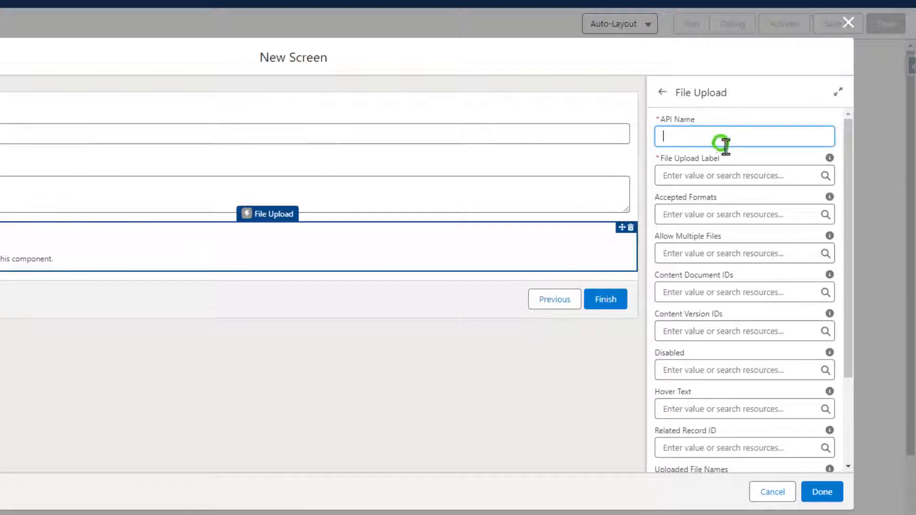
type("FileUpload")
left_click(730, 113)
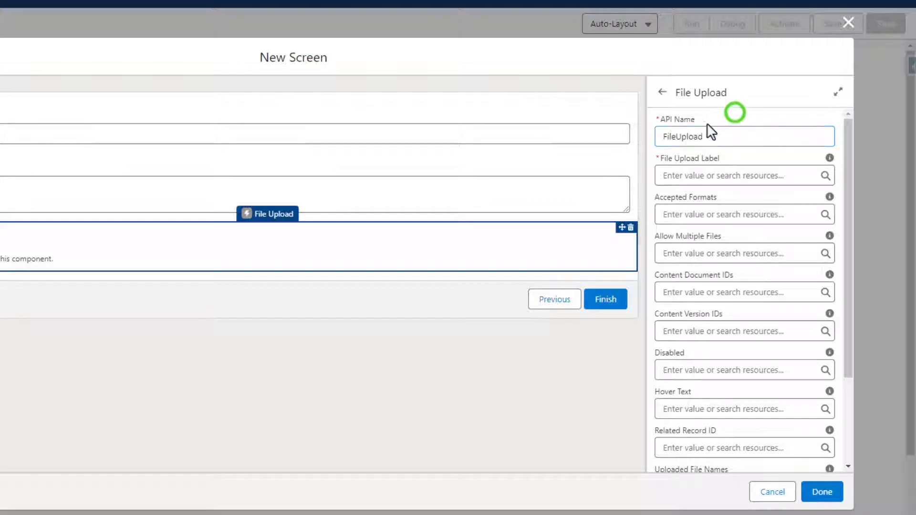
left_click(711, 138)
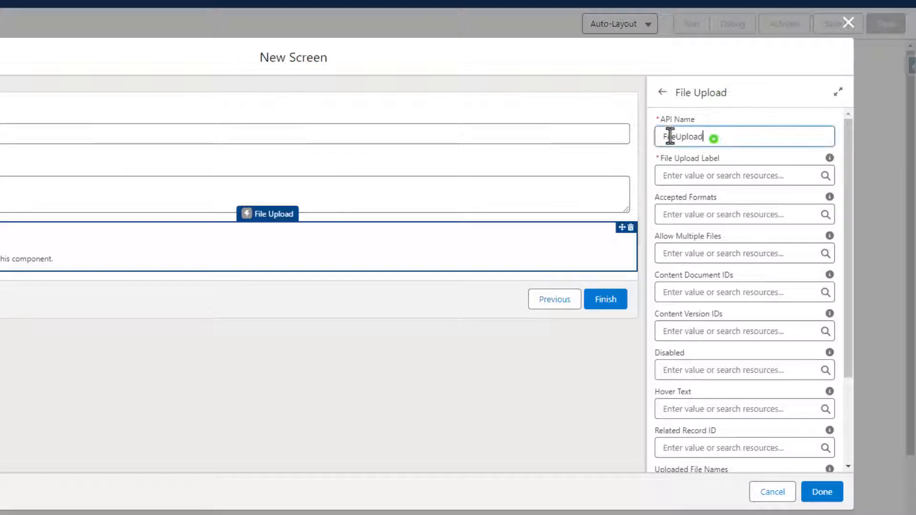
left_click(752, 106)
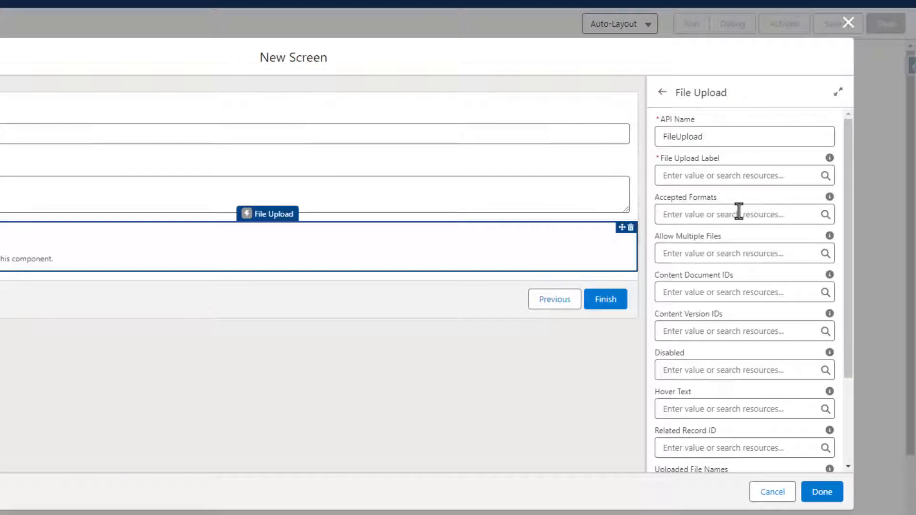
left_click(718, 175)
type("Attachments")
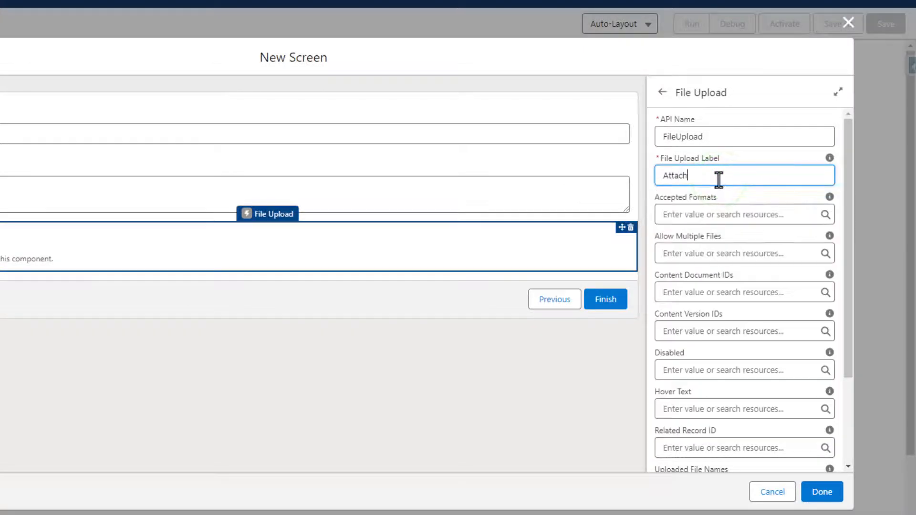
left_click(744, 162)
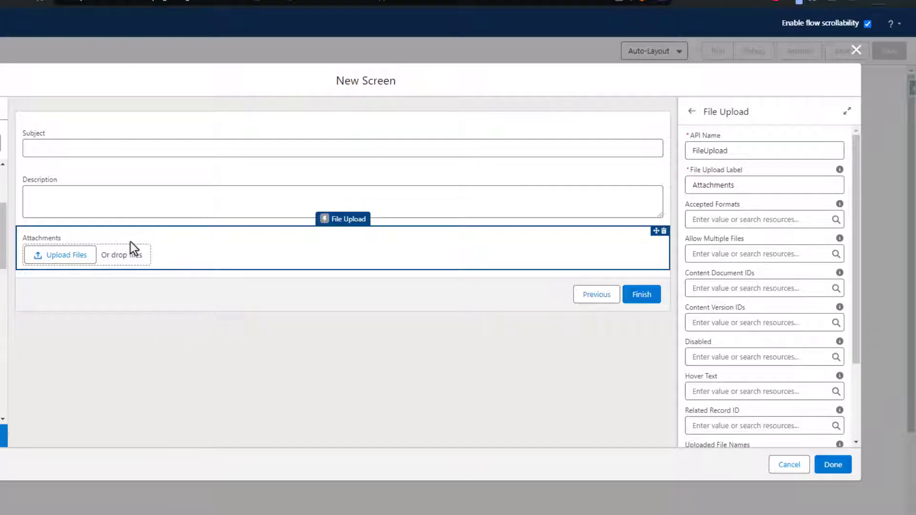
Examine the File Upload component's settings, including Accepted Formats and the resources available for Related Record ID.
scroll(780, 256, "down", 1)
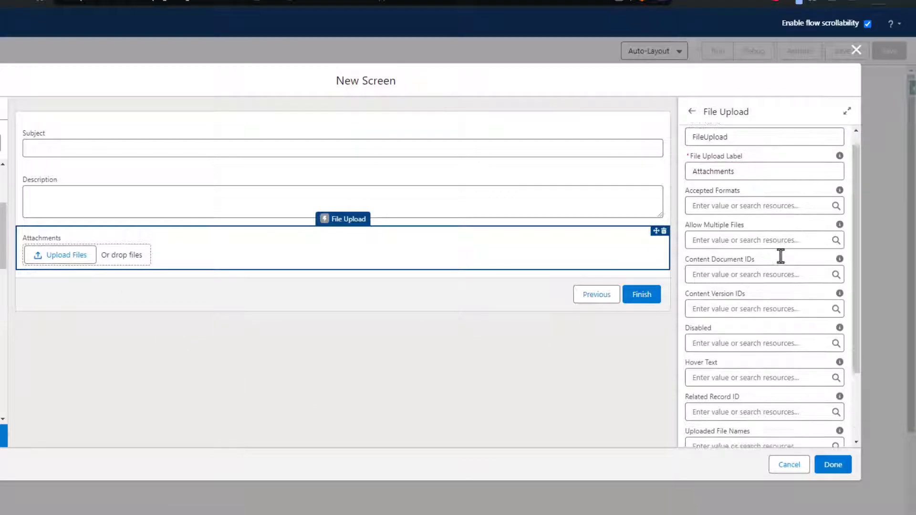
scroll(781, 257, "down", 2)
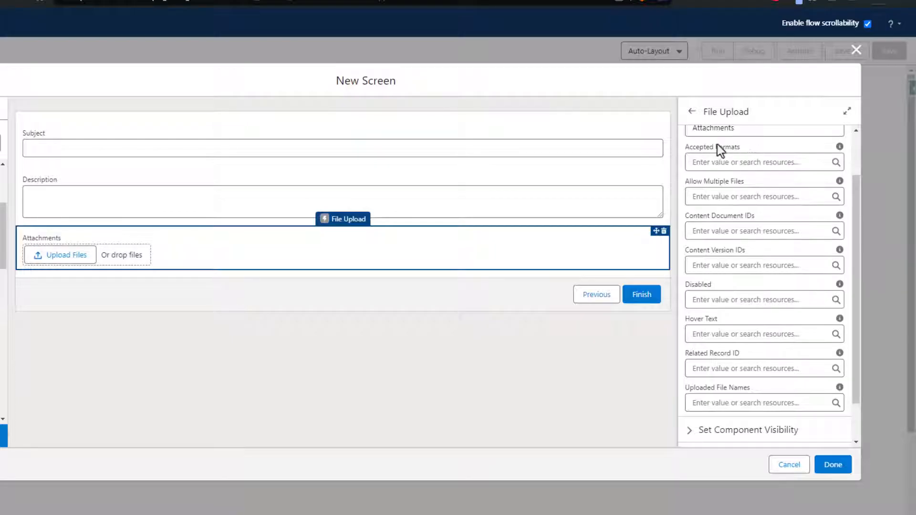
mouse_move(840, 148)
left_click_drag(746, 354, 685, 357)
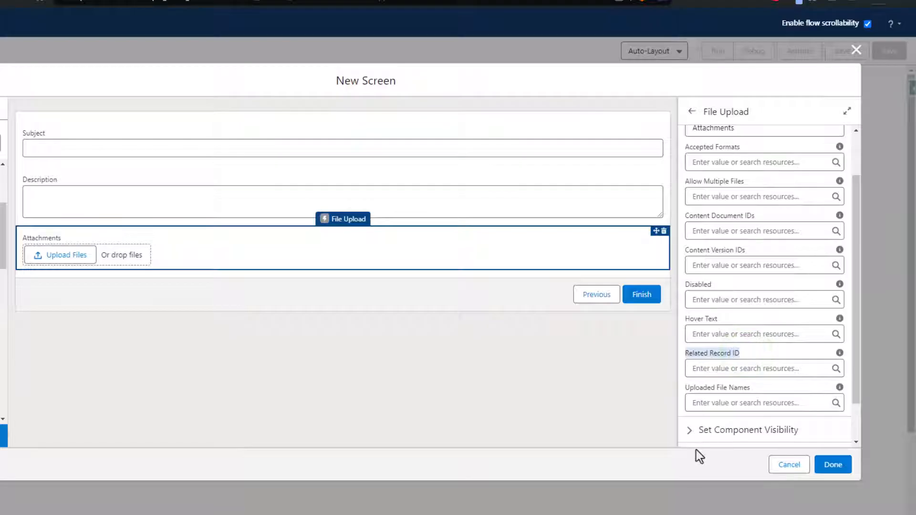
left_click(776, 365)
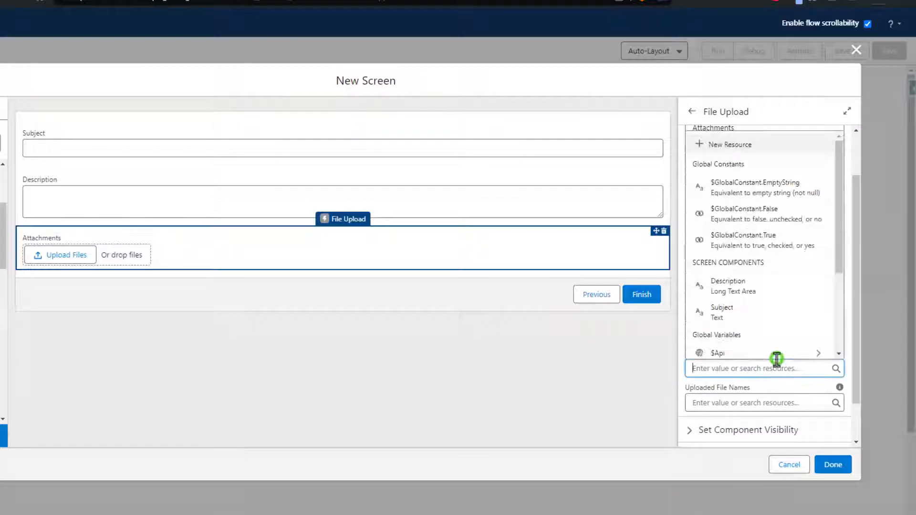
left_click(781, 384)
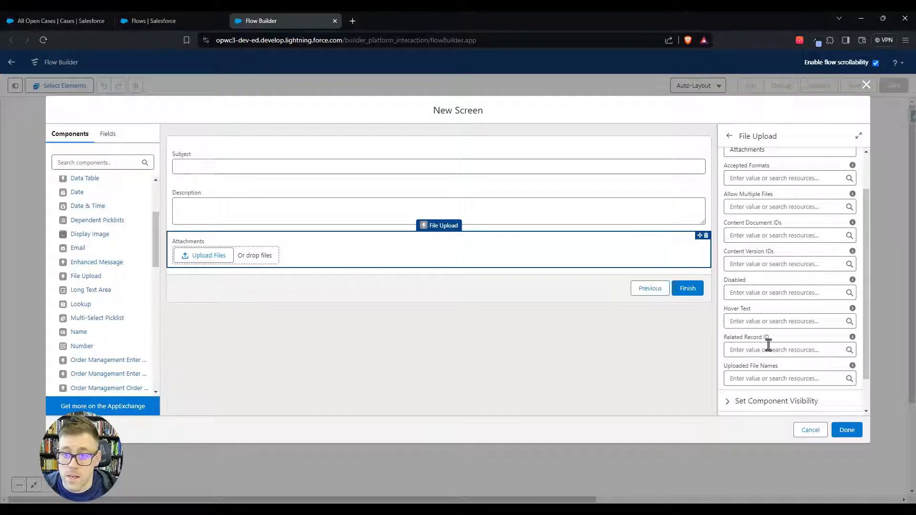
scroll(775, 236, "up", 1)
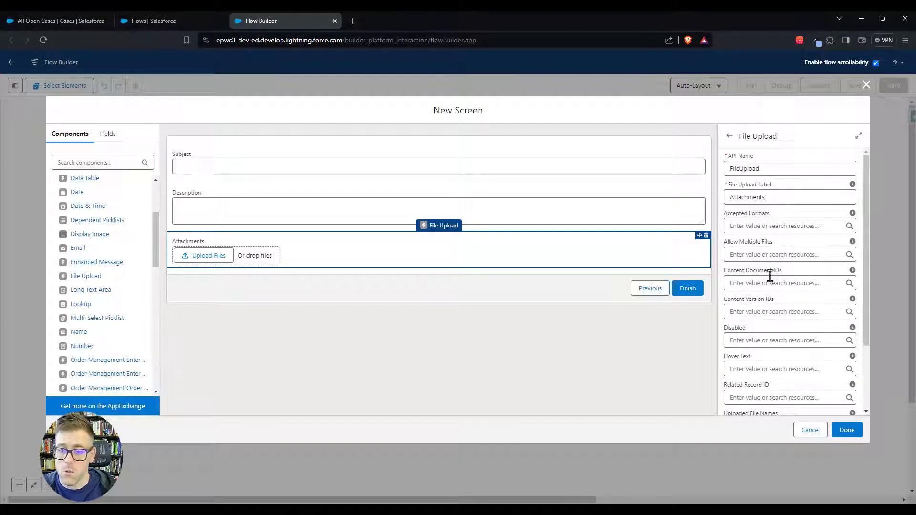
Enable manual variable assignment in the File Upload component's advanced settings and review its output values.
scroll(760, 282, "down", 1)
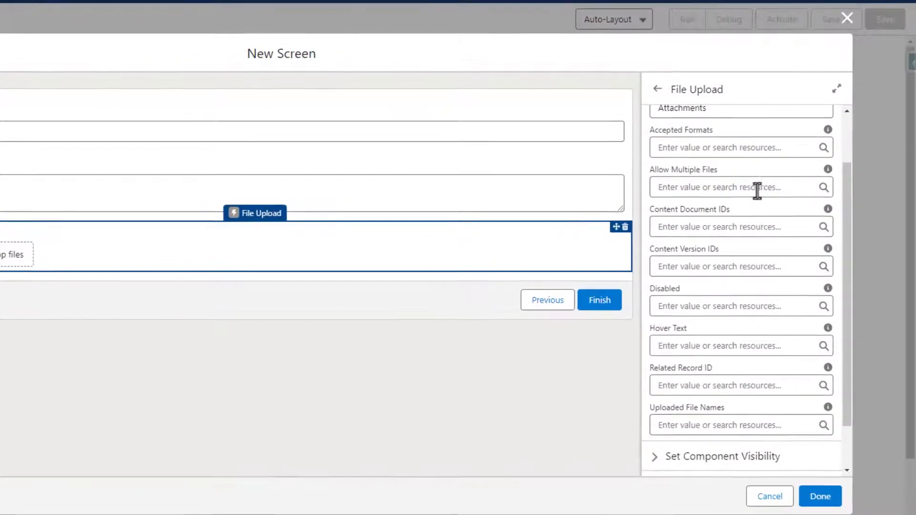
scroll(757, 191, "down", 2)
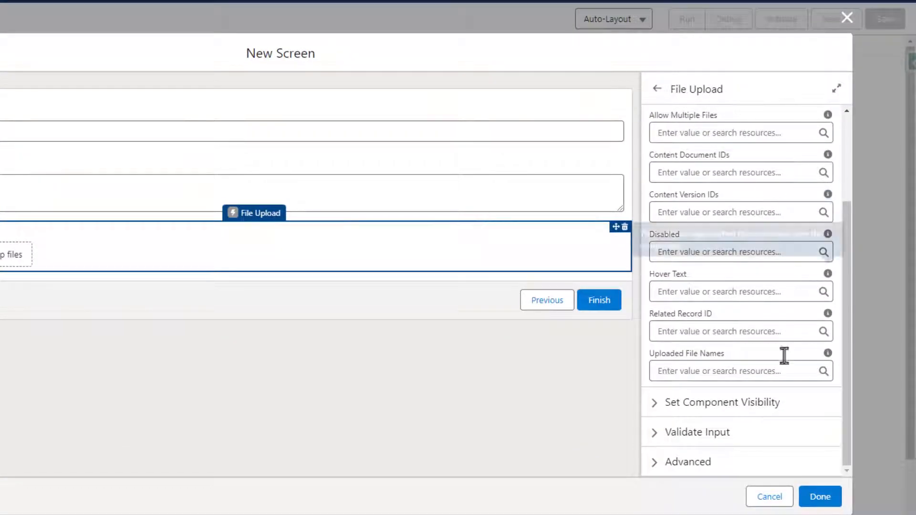
left_click(687, 462)
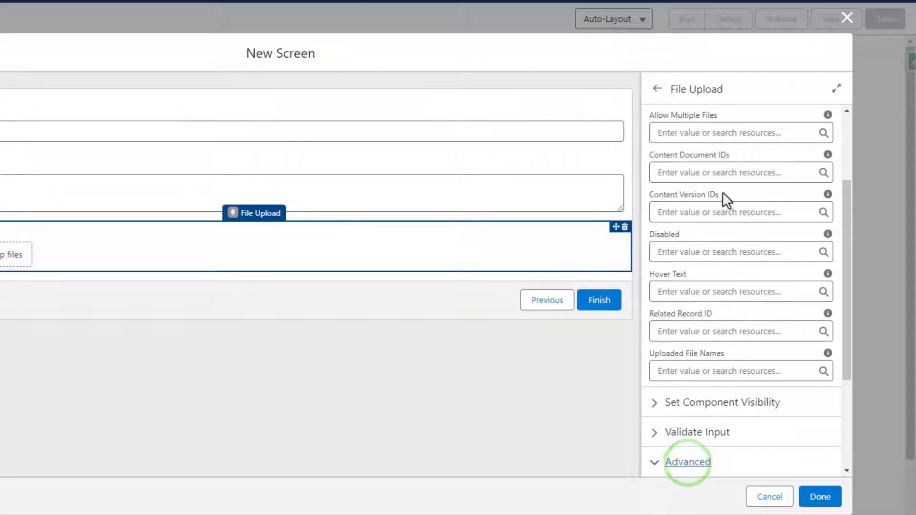
scroll(723, 192, "down", 3)
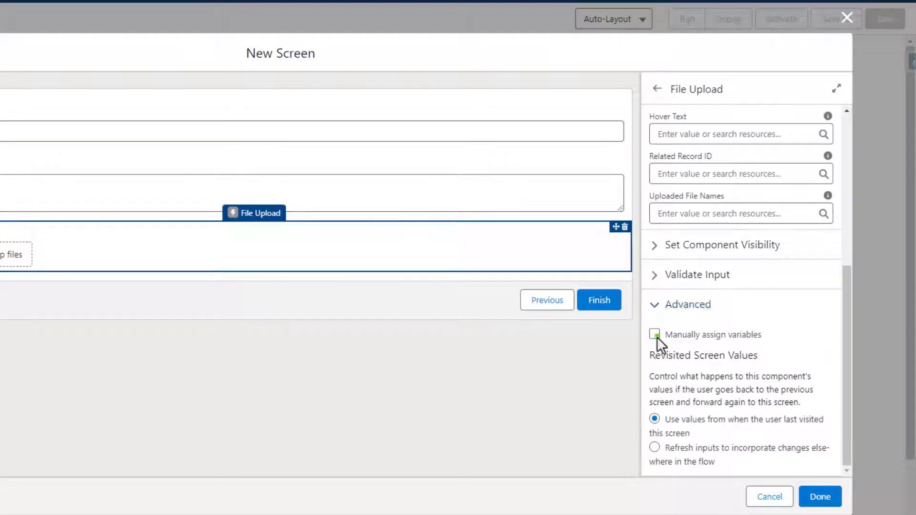
left_click(656, 335)
scroll(724, 420, "down", 3)
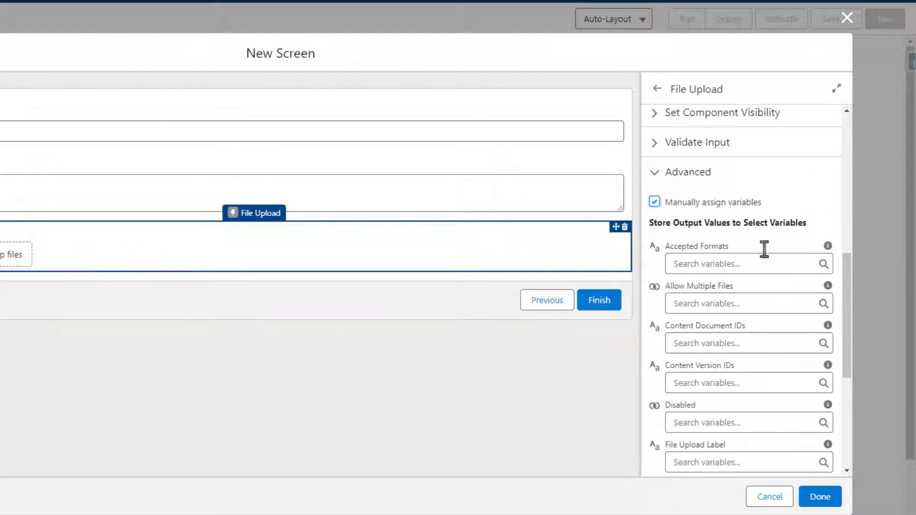
scroll(740, 221, "down", 2)
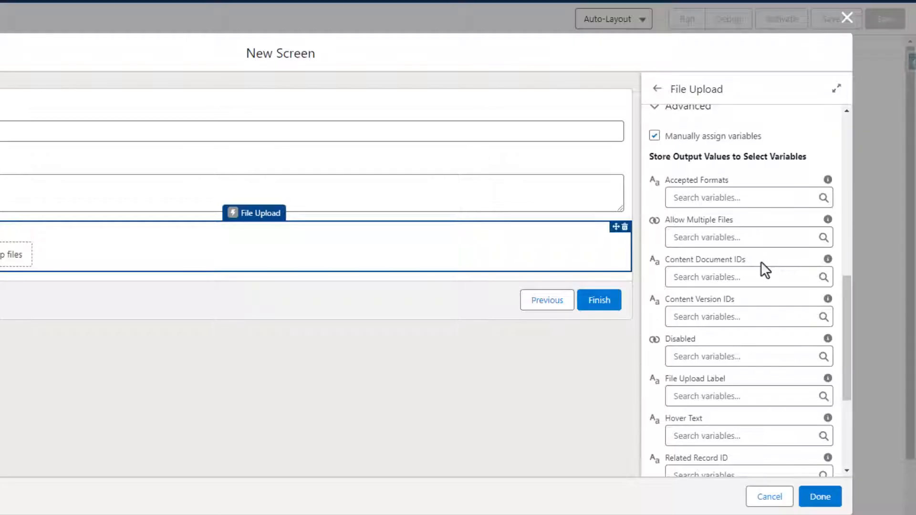
Create a new variable resource with the API name ContentDocumentIDs for the File Upload component's Content Document IDs output.
left_click(761, 262)
left_click(700, 281)
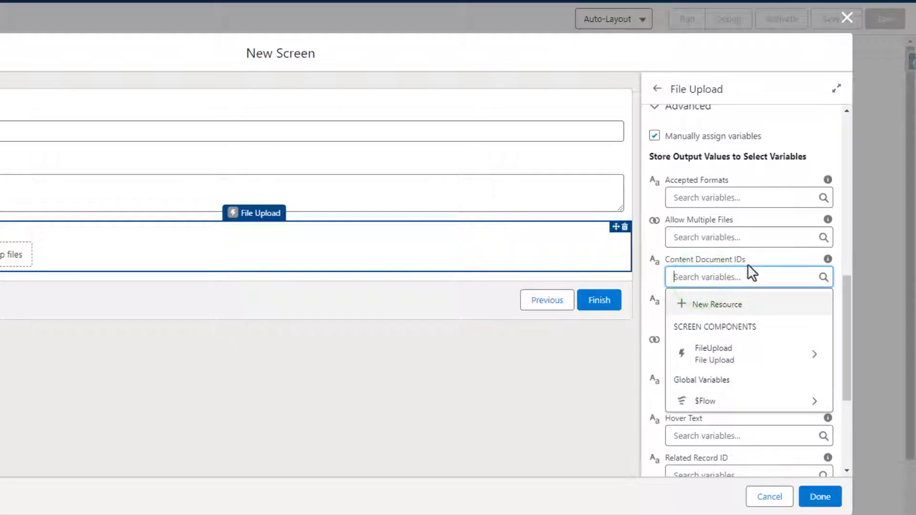
left_click(720, 304)
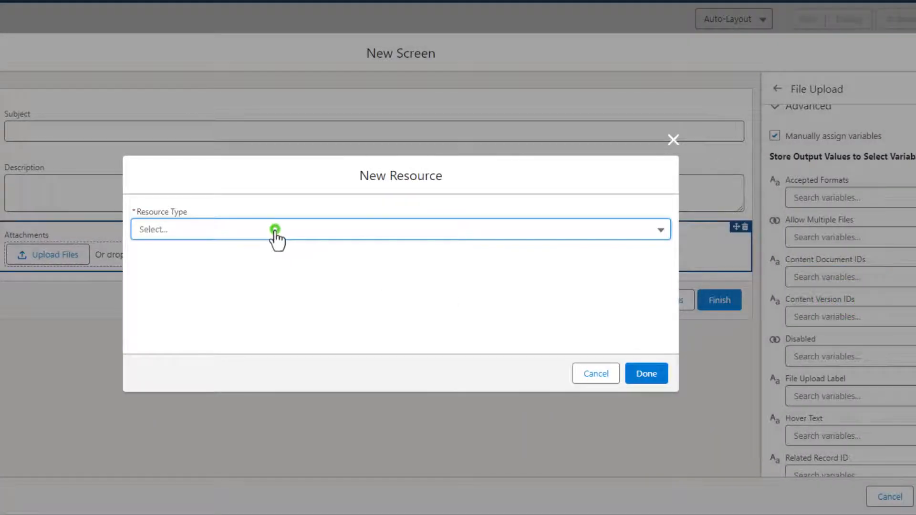
left_click(275, 230)
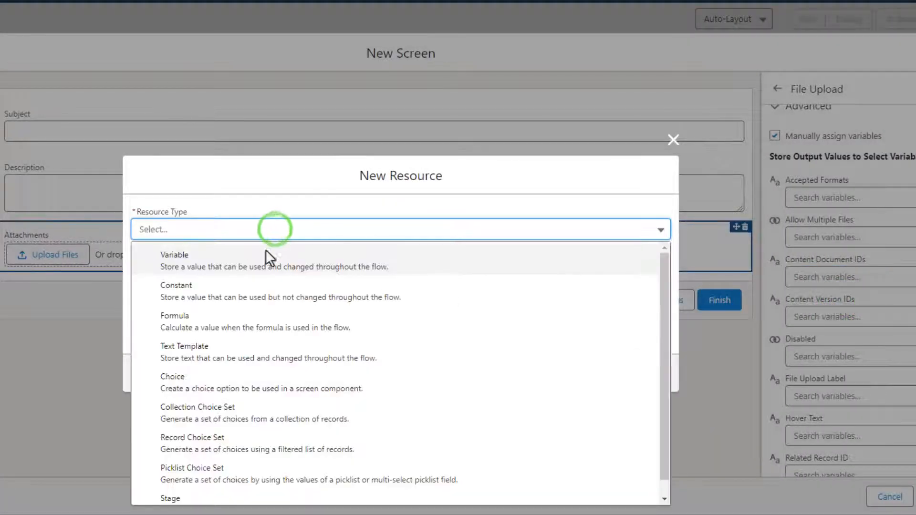
left_click(231, 267)
left_click(226, 256)
type("ContentDocumentIDs")
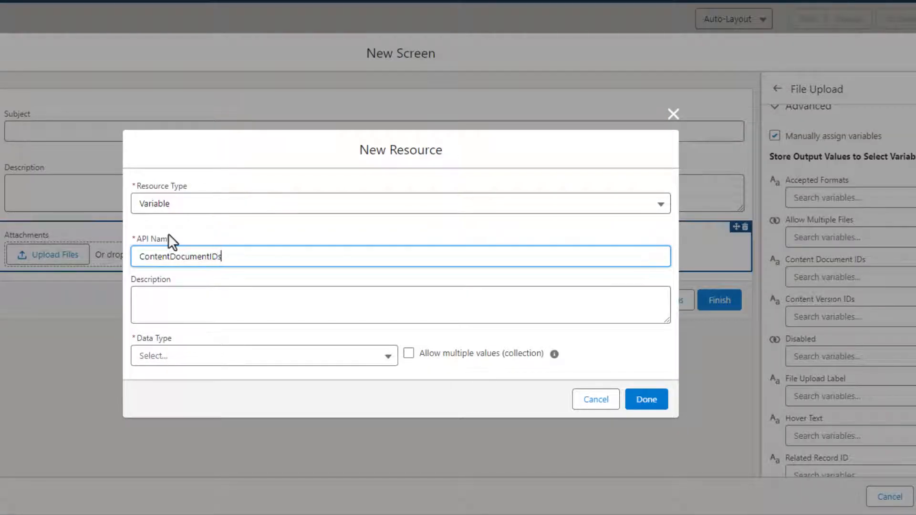
Set the ContentDocumentIDs variable's data type to Text, allow multiple values, and finish the resource.
left_click(164, 356)
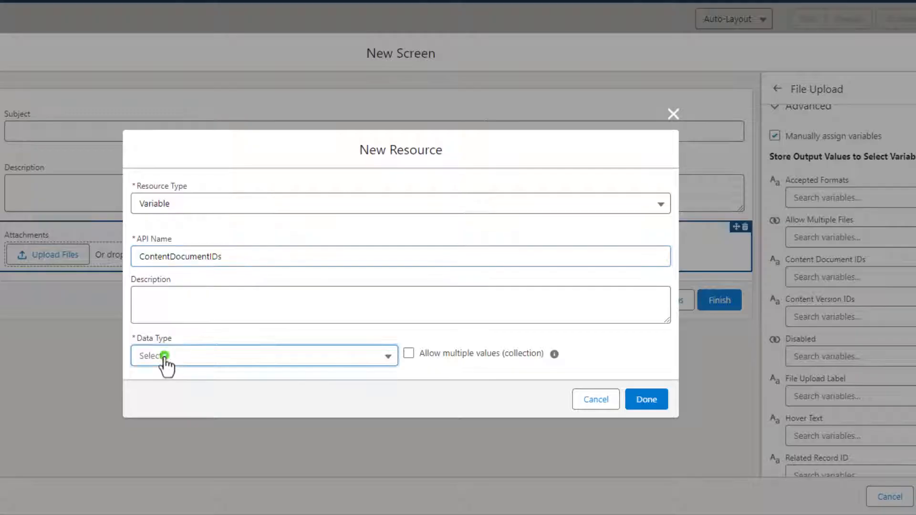
left_click(155, 118)
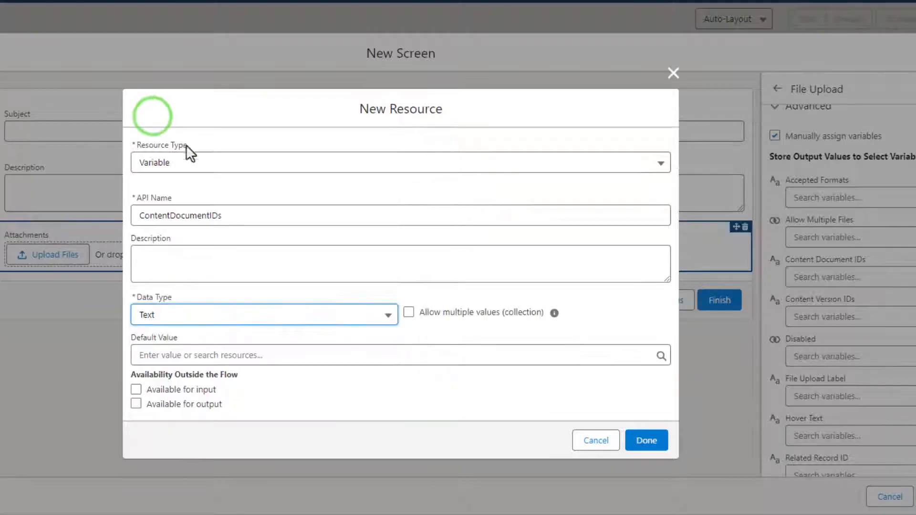
left_click(408, 313)
left_click(429, 388)
left_click(644, 425)
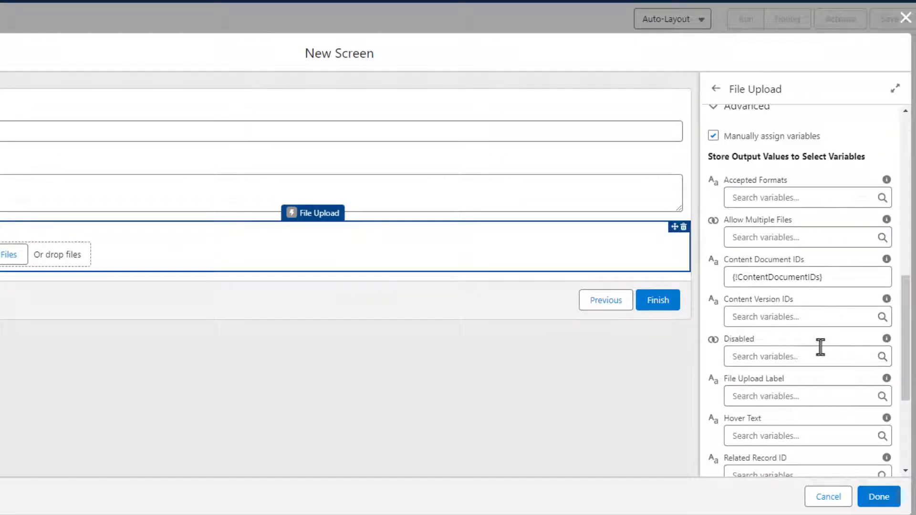
Finish the case screen and save the flow with the label Screen - Case File Upload.
scroll(840, 396, "up", 5)
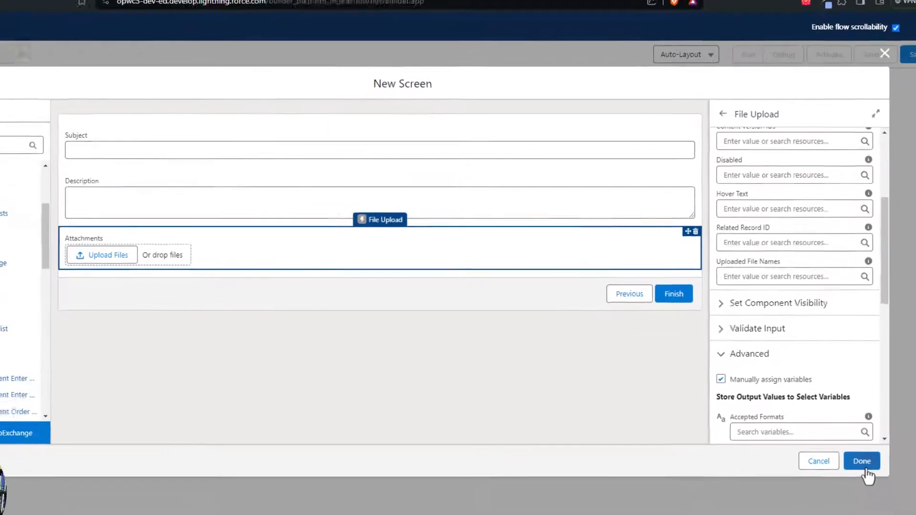
left_click(863, 466)
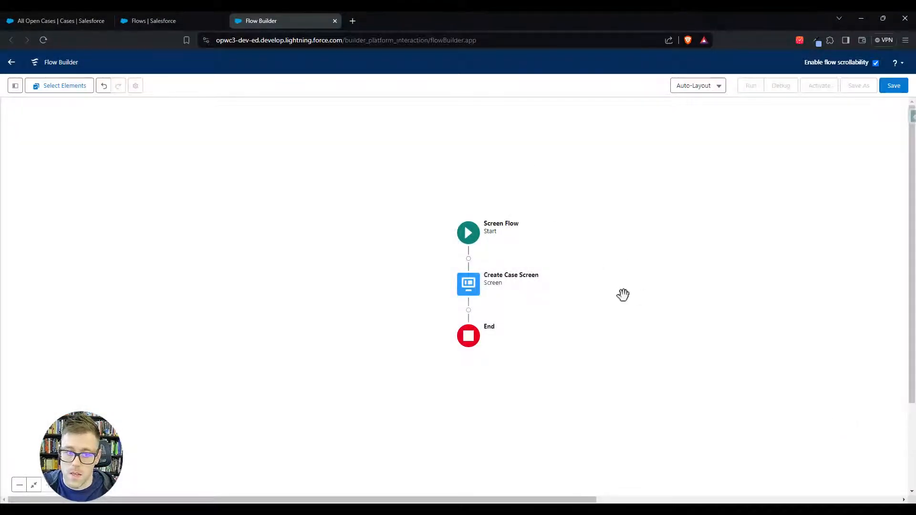
left_click(887, 89)
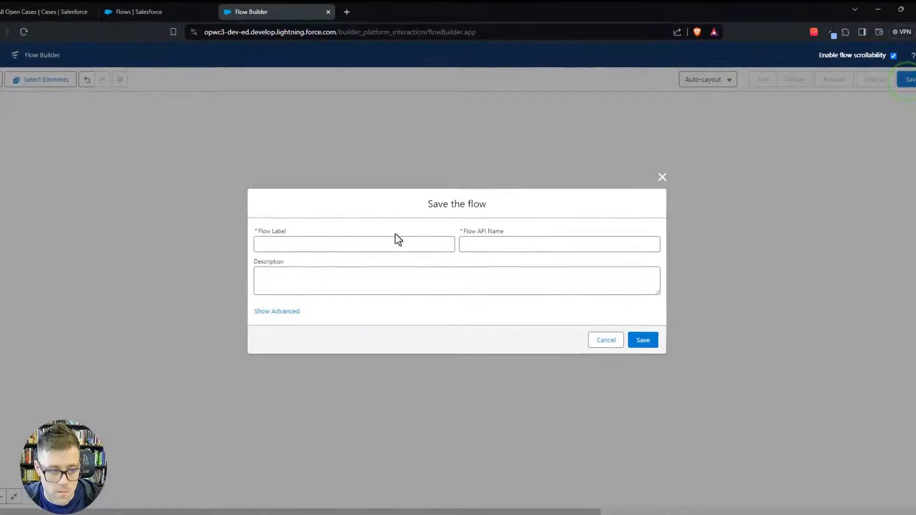
left_click(388, 240)
type("Screen ")
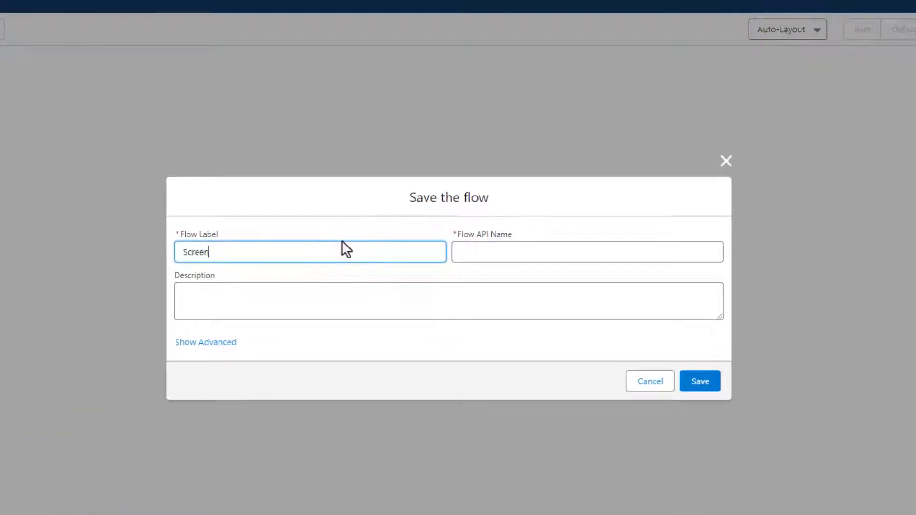
type("- Case File Upload")
key("Tab")
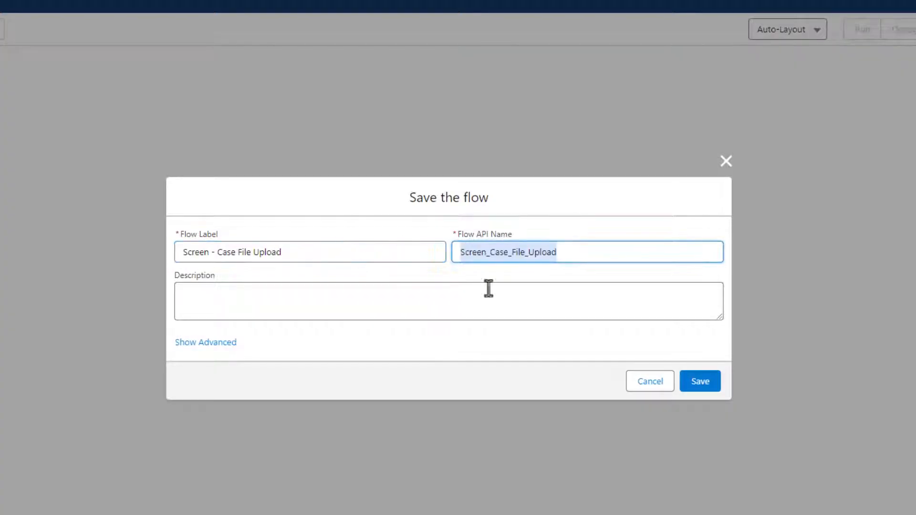
left_click(696, 384)
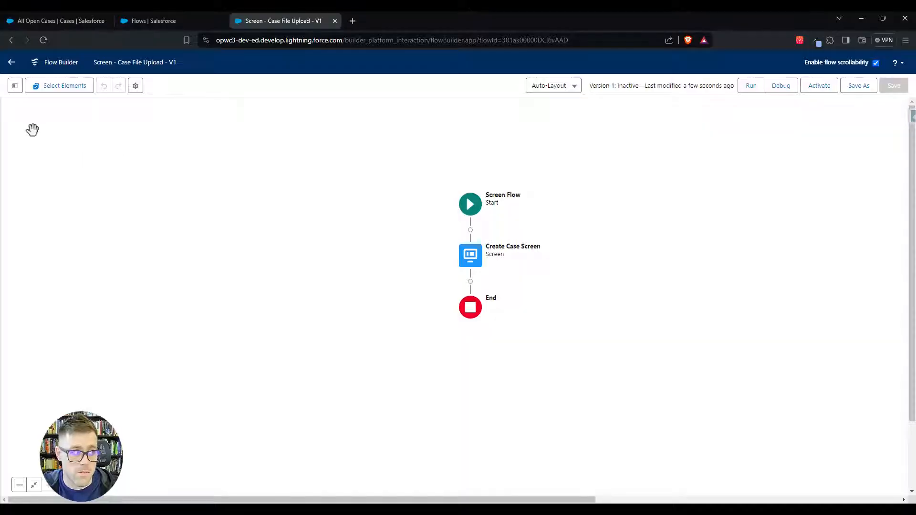
Create another new flow resource of type Variable with the API name FileCount.
left_click(13, 87)
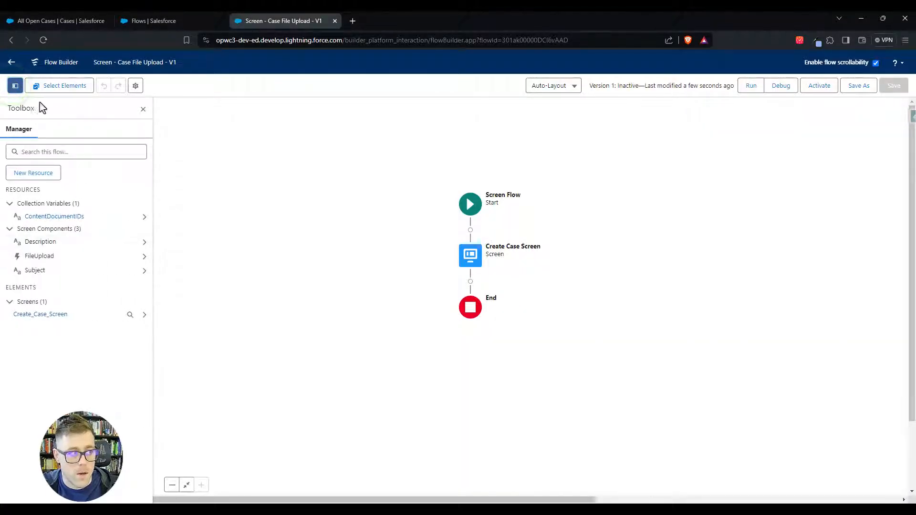
left_click(40, 174)
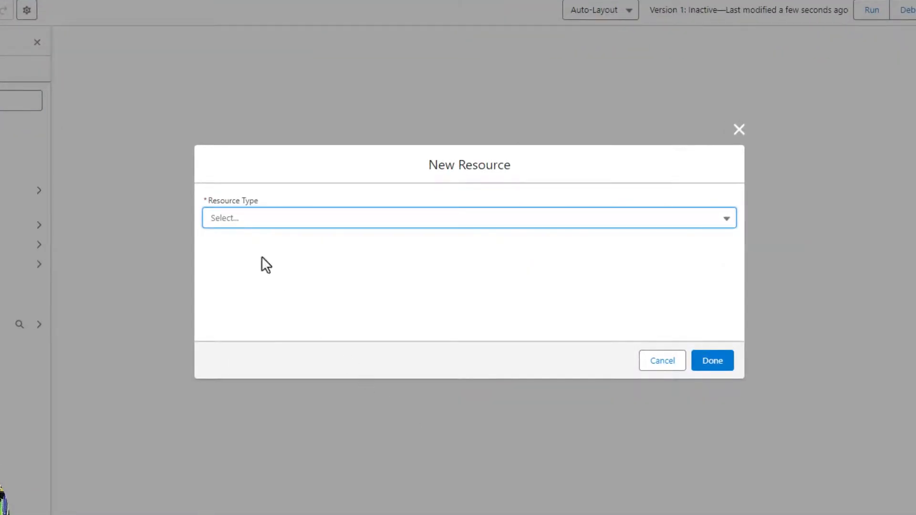
left_click(234, 220)
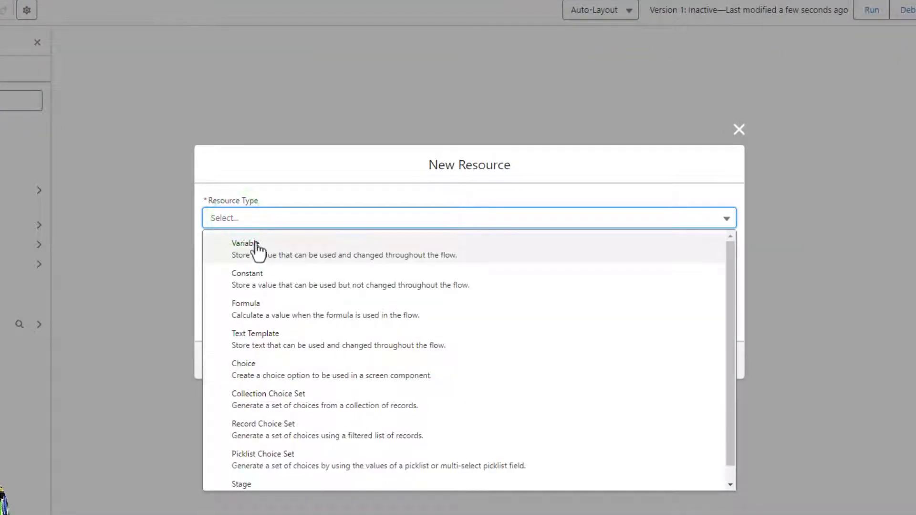
left_click(257, 245)
left_click(272, 247)
type("FileCount")
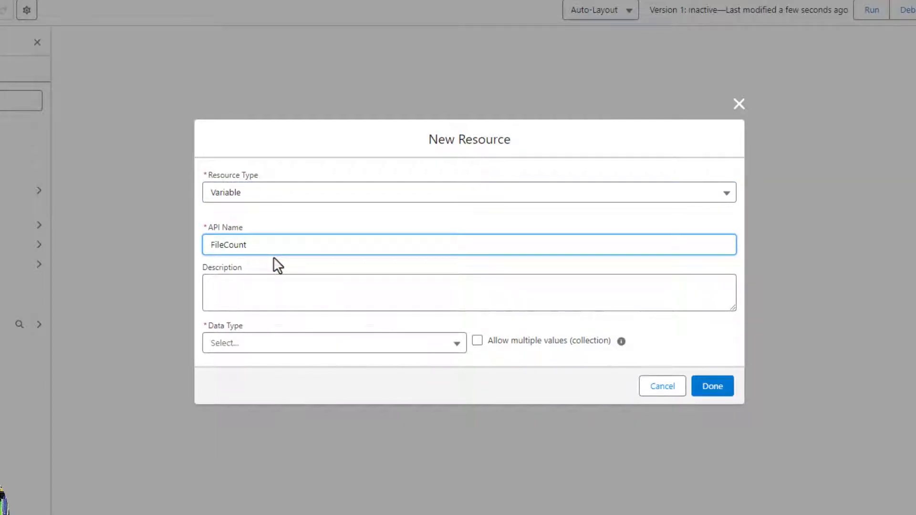
Make FileCount a Number variable with 0 decimal places and save the flow.
left_click(231, 346)
left_click(249, 155)
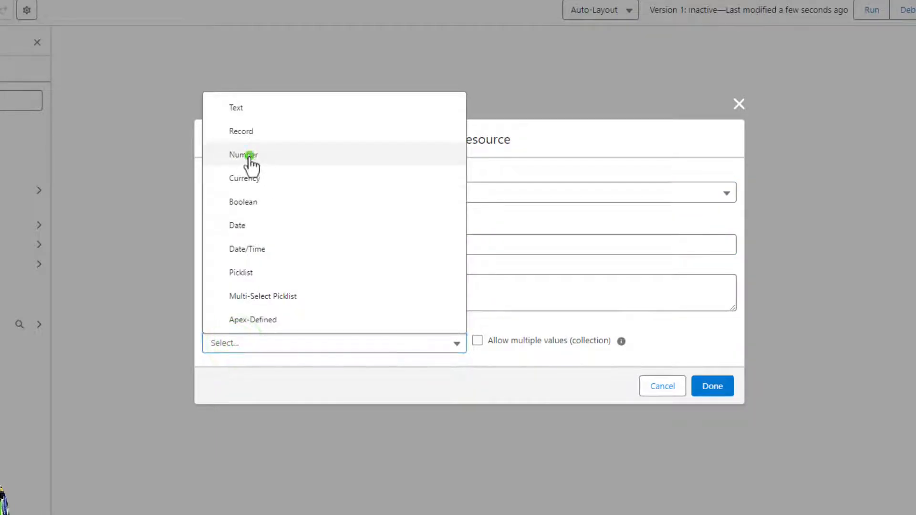
left_click(228, 325)
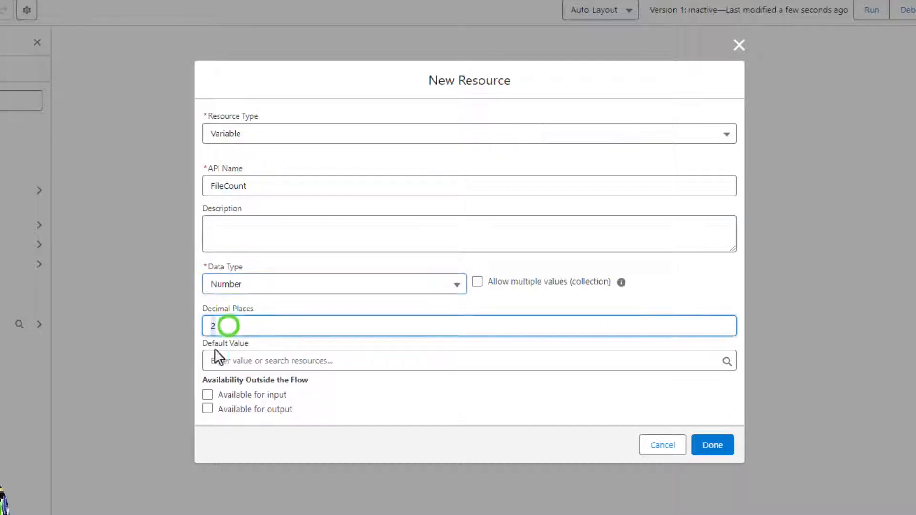
type("0")
left_click(389, 408)
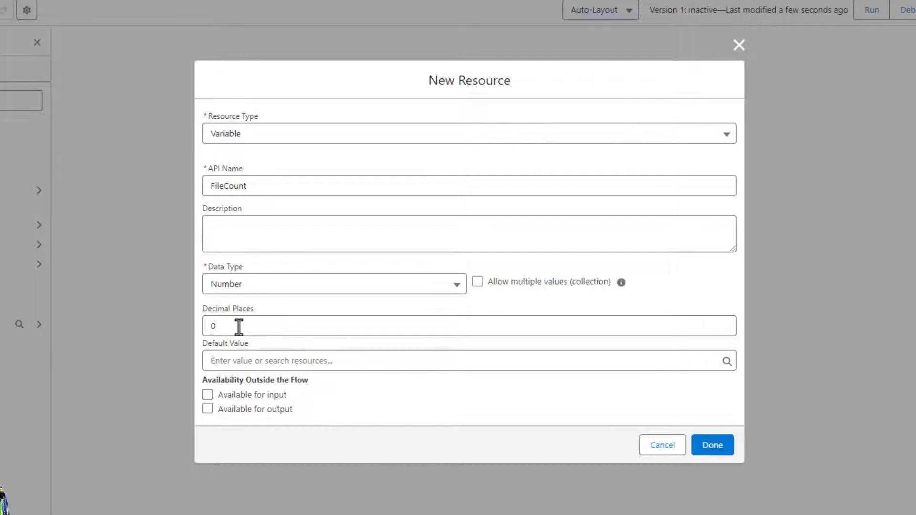
left_click(528, 396)
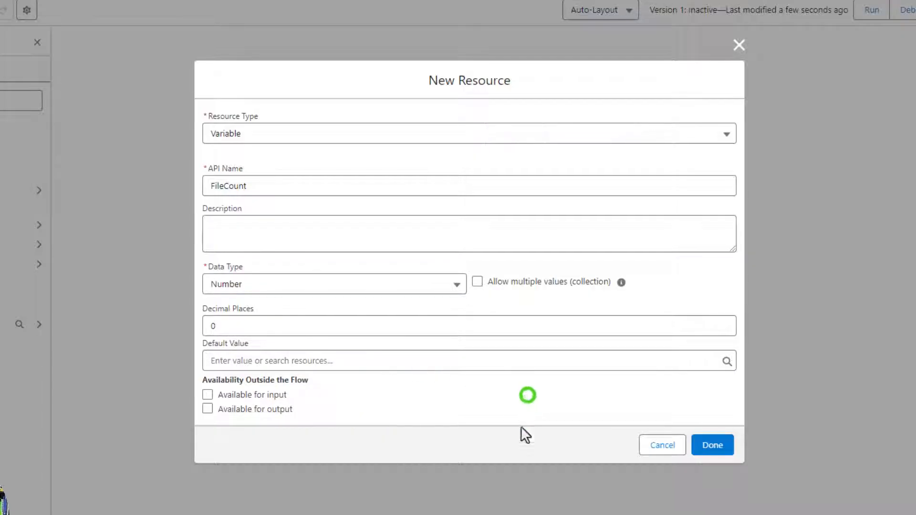
left_click(706, 447)
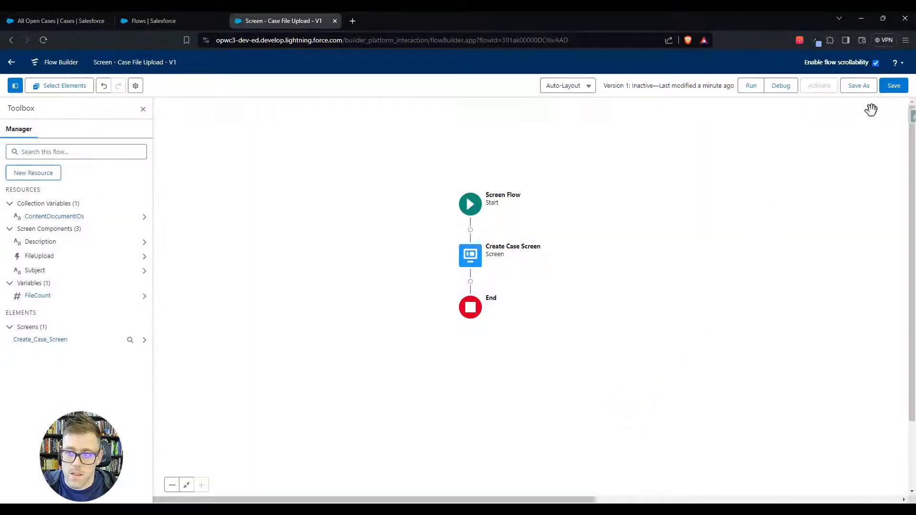
left_click(892, 86)
Add an Assignment element labelled Assign Variables directly after Create Case Screen.
left_click_drag(667, 256, 671, 280)
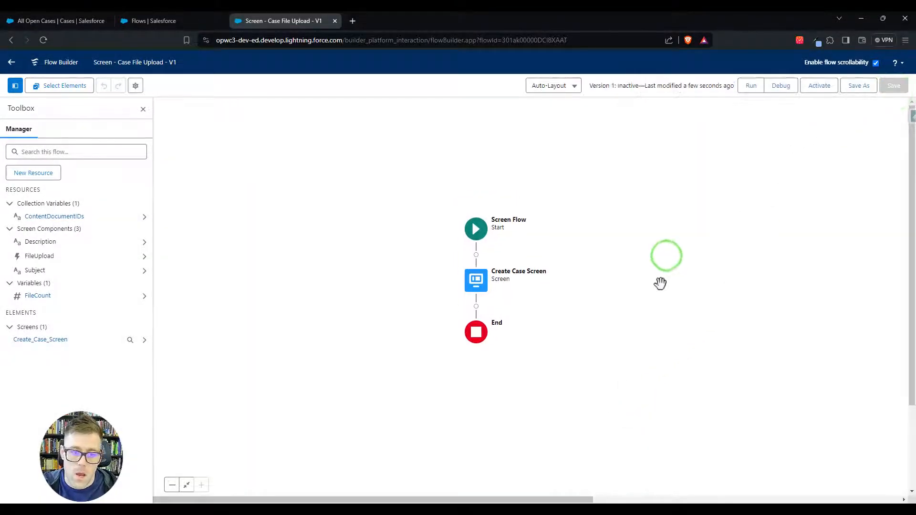
left_click(475, 306)
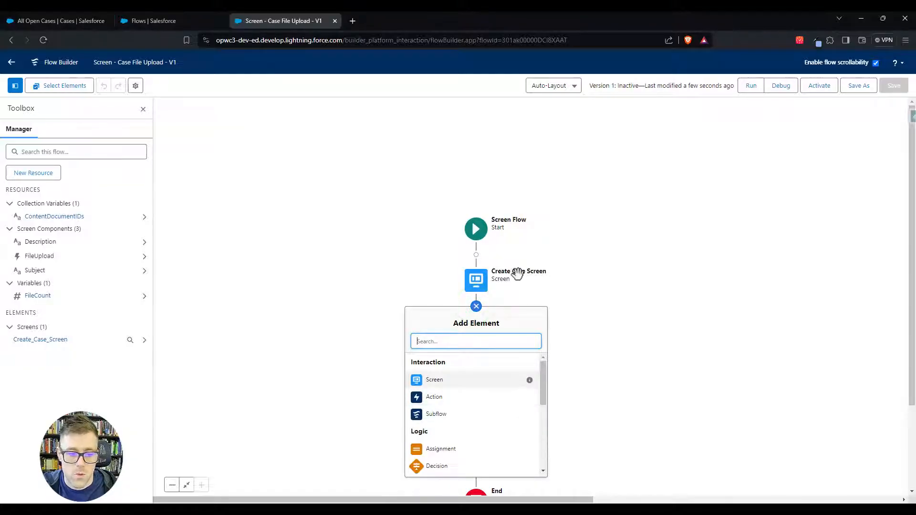
left_click(446, 453)
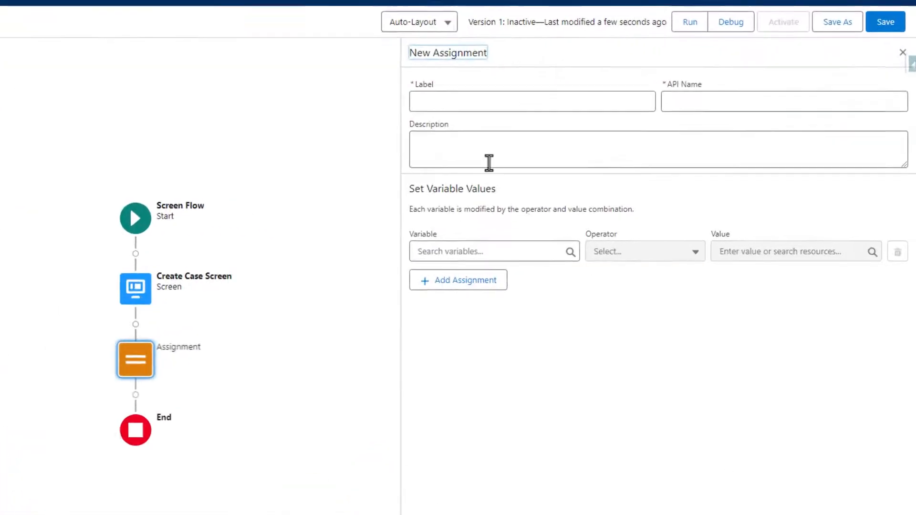
left_click(426, 102)
type("Assign Variables")
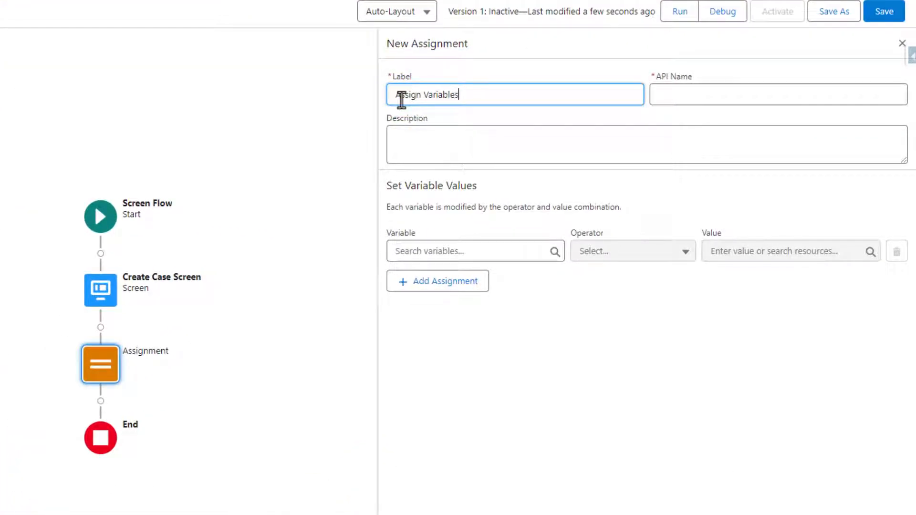
key("Tab")
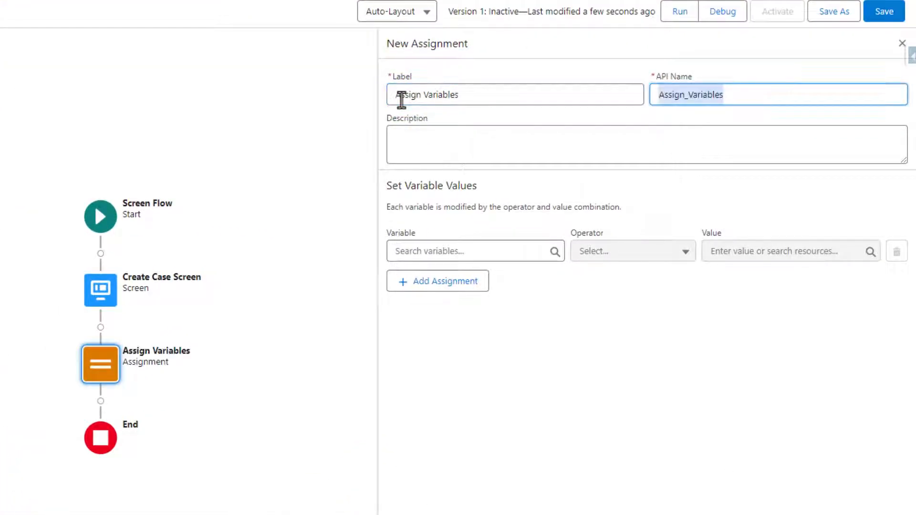
Assign FileCount with the Equals Count operator and ContentDocumentIDs as its value, and save the flow.
left_click(411, 251)
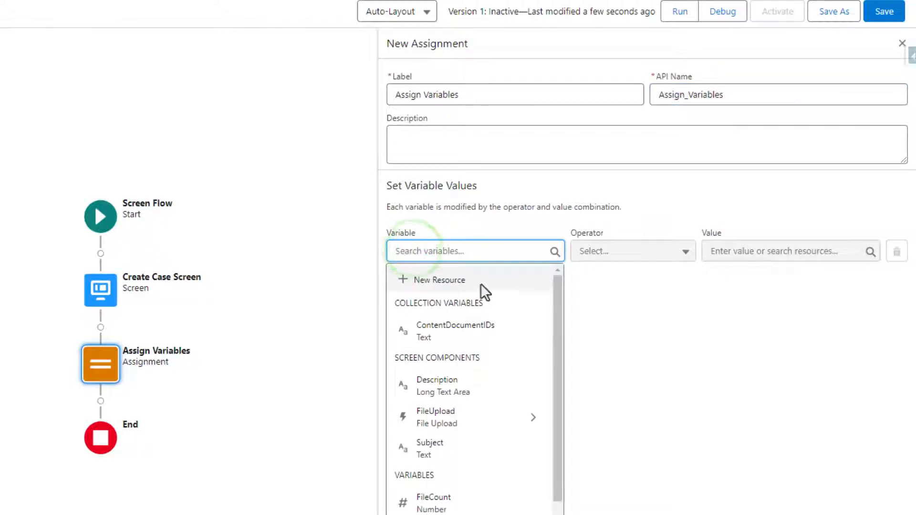
scroll(469, 462, "down", 1)
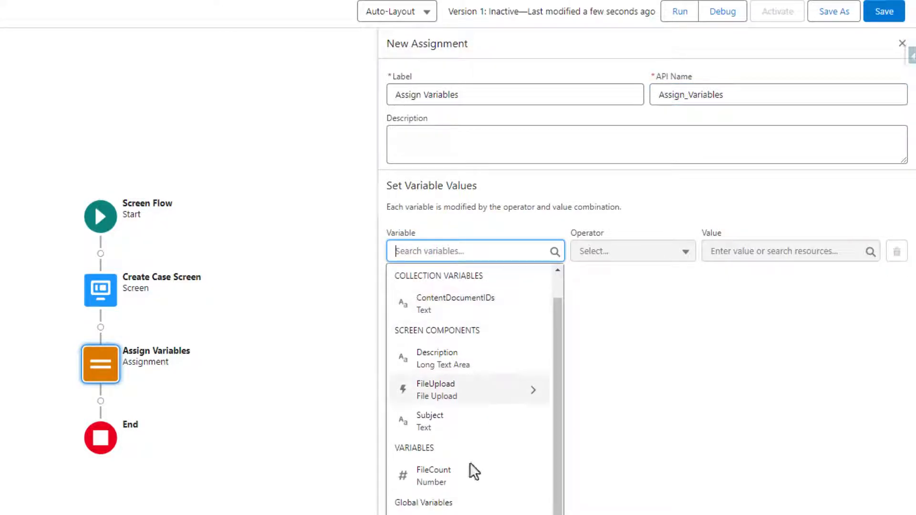
left_click(432, 478)
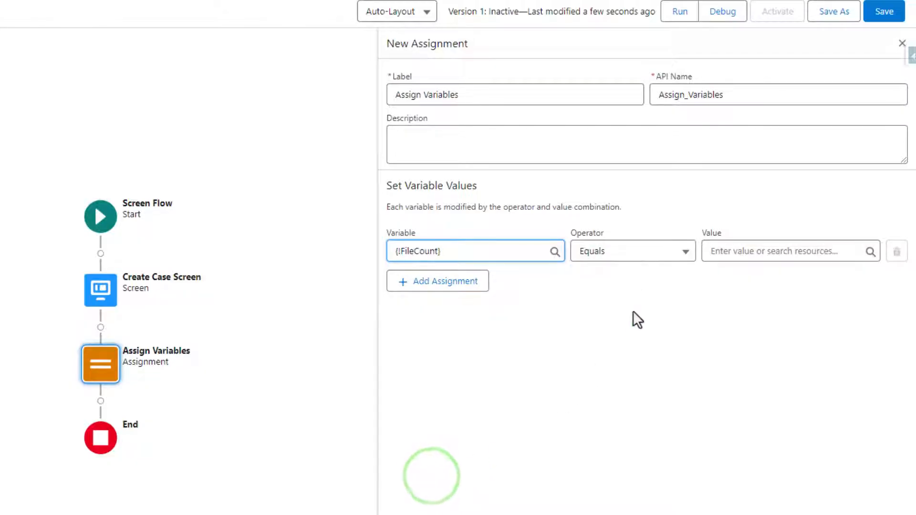
left_click(632, 252)
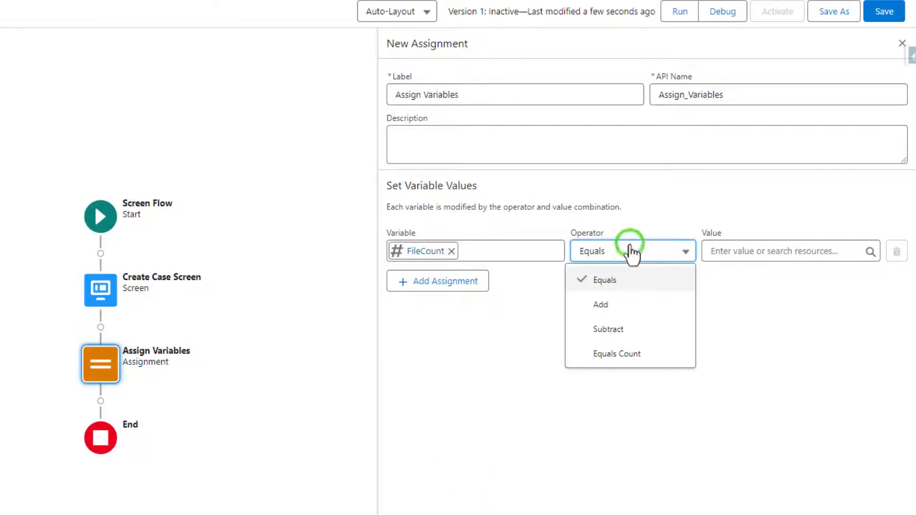
left_click(615, 358)
left_click(731, 253)
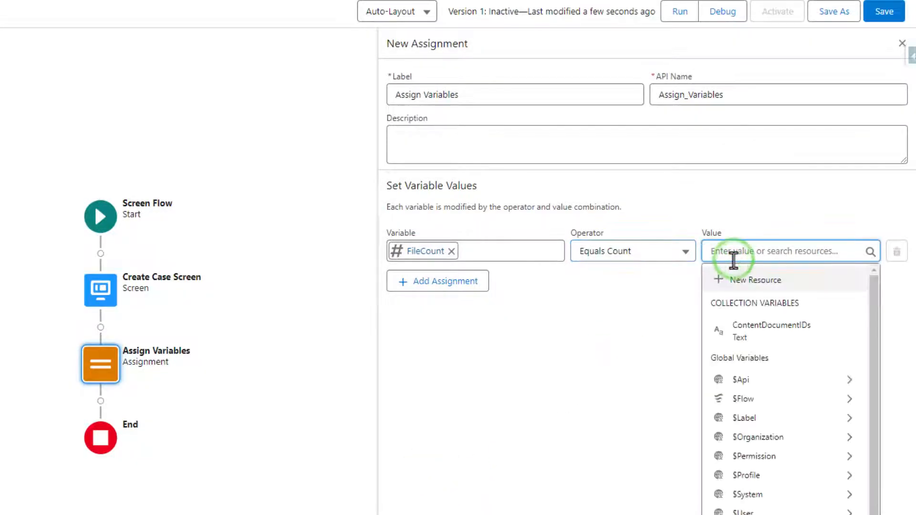
left_click(769, 336)
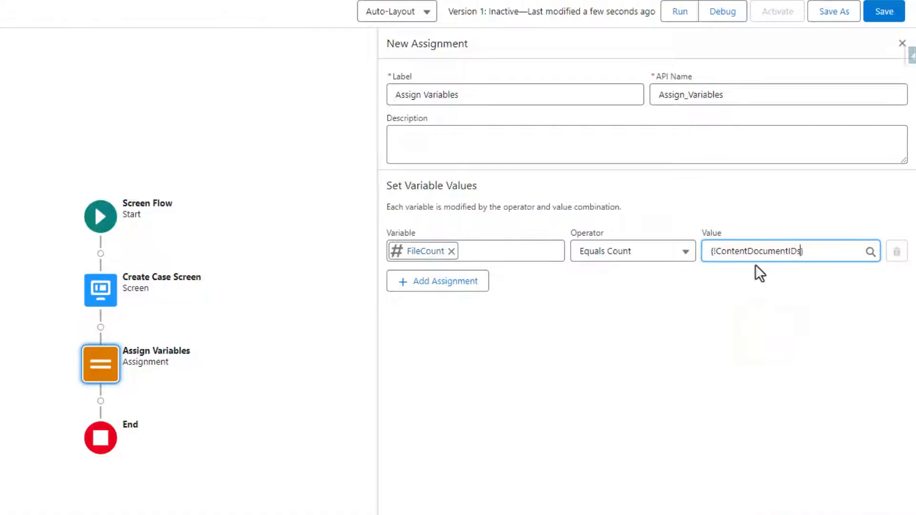
left_click(762, 342)
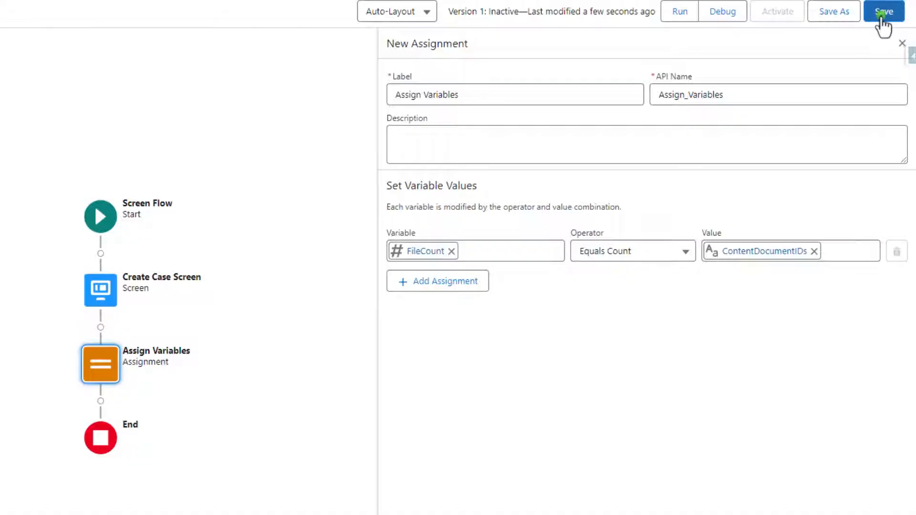
left_click(883, 18)
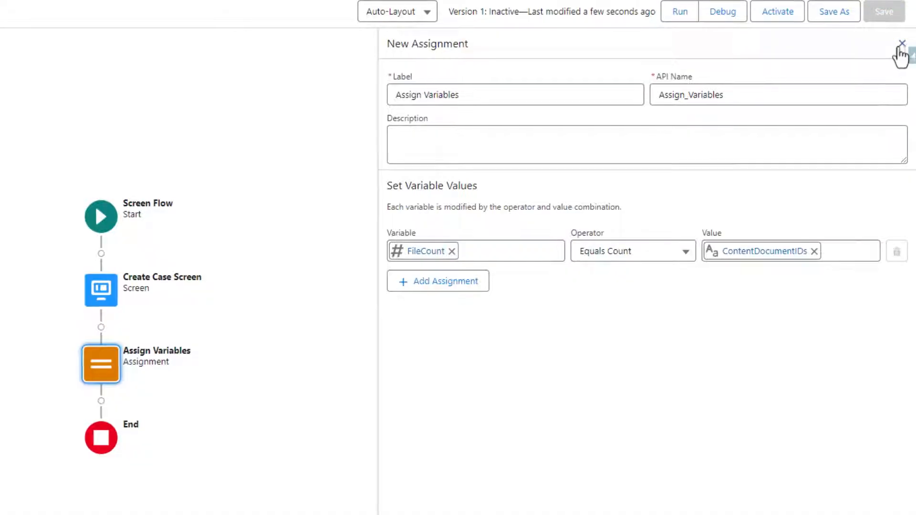
Add a Decision element labelled Were files uploaded? directly after Assign Variables.
left_click(901, 44)
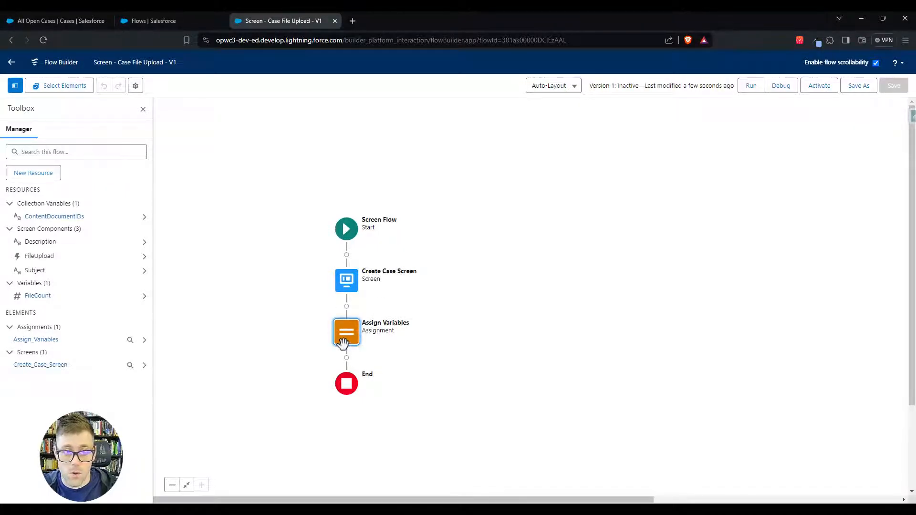
left_click_drag(502, 345, 577, 329)
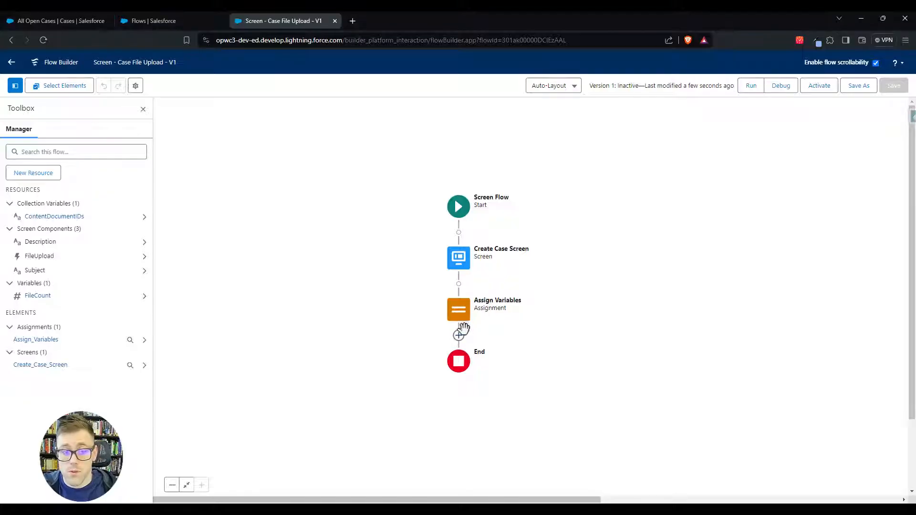
left_click(459, 336)
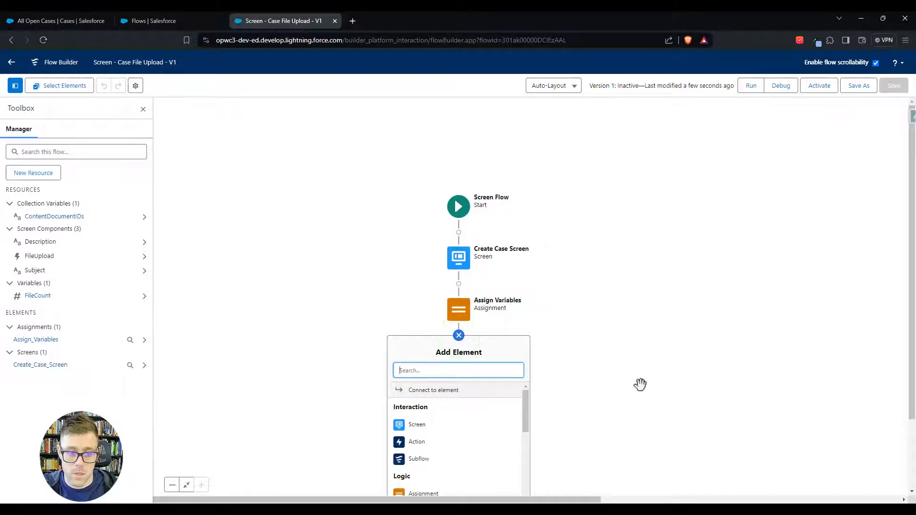
left_click_drag(641, 382, 663, 326)
left_click(479, 313)
type("dec")
left_click(443, 336)
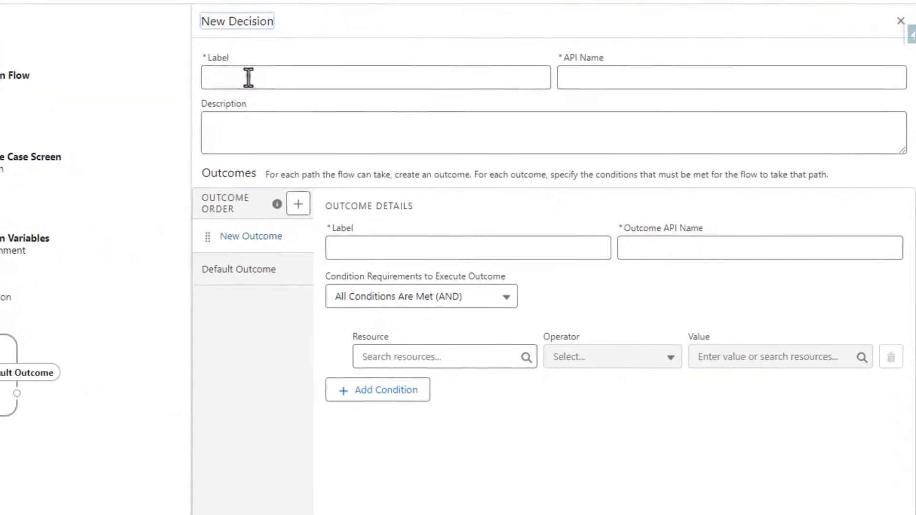
left_click(498, 146)
type("Were files uploaded")
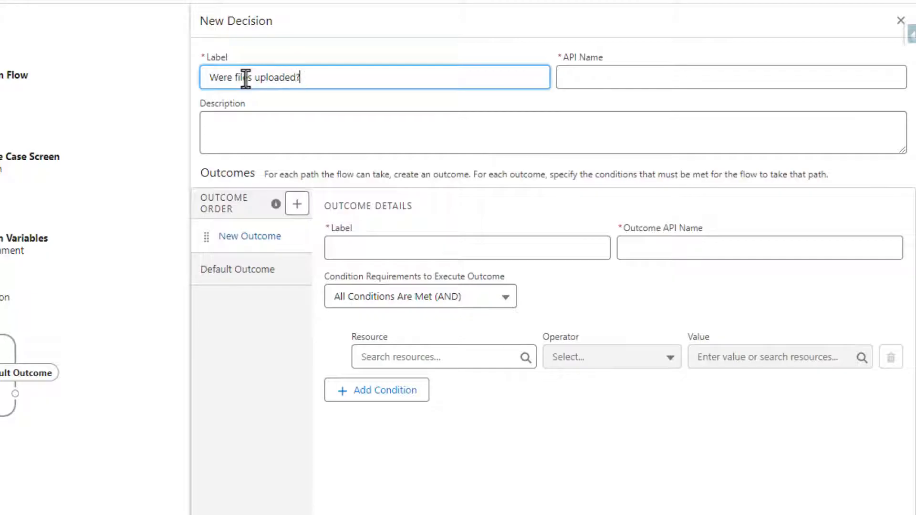
type("?")
key("Tab")
Label the decision's first outcome No.
left_click(358, 257)
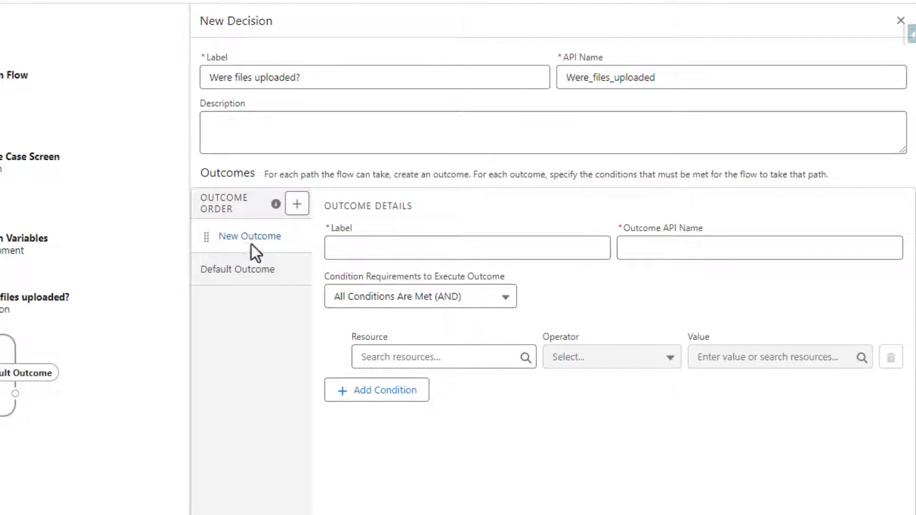
left_click(359, 248)
type("No")
key("Tab")
left_click(571, 454)
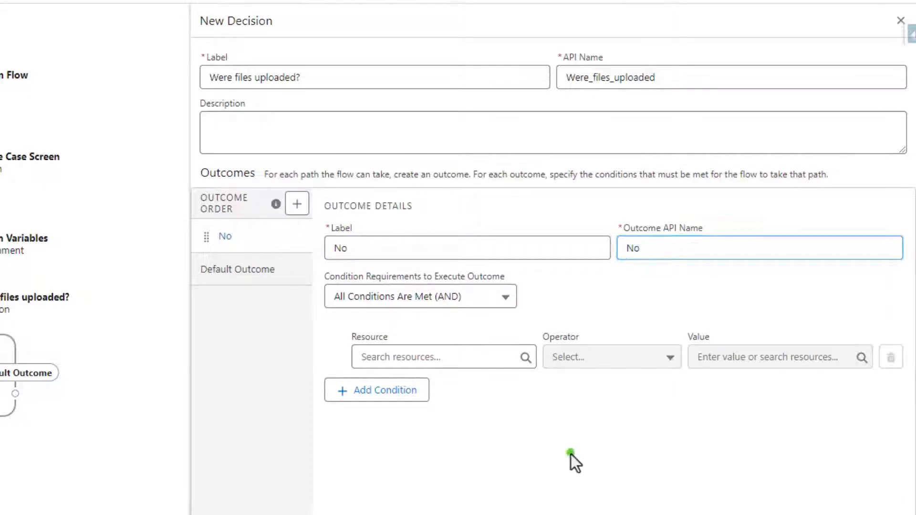
Set the No outcome's condition to FileCount Equals 0.
left_click(411, 363)
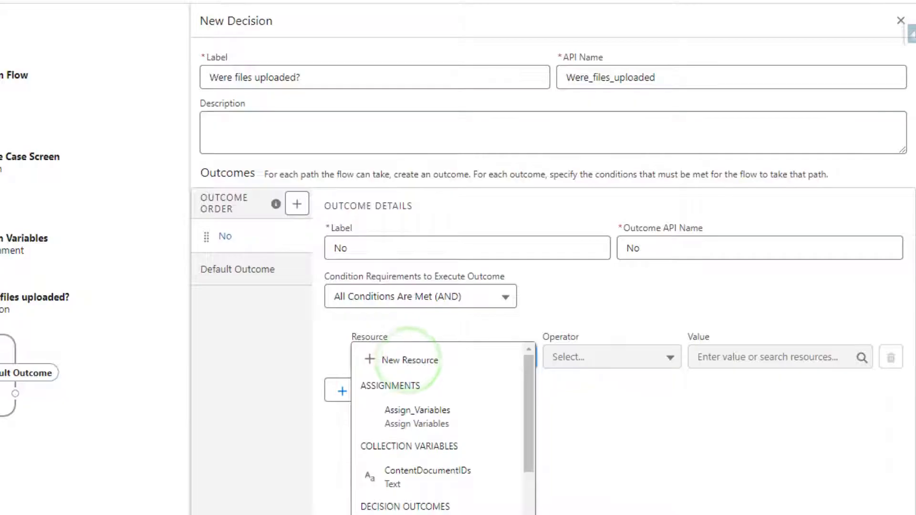
scroll(482, 425, "down", 10)
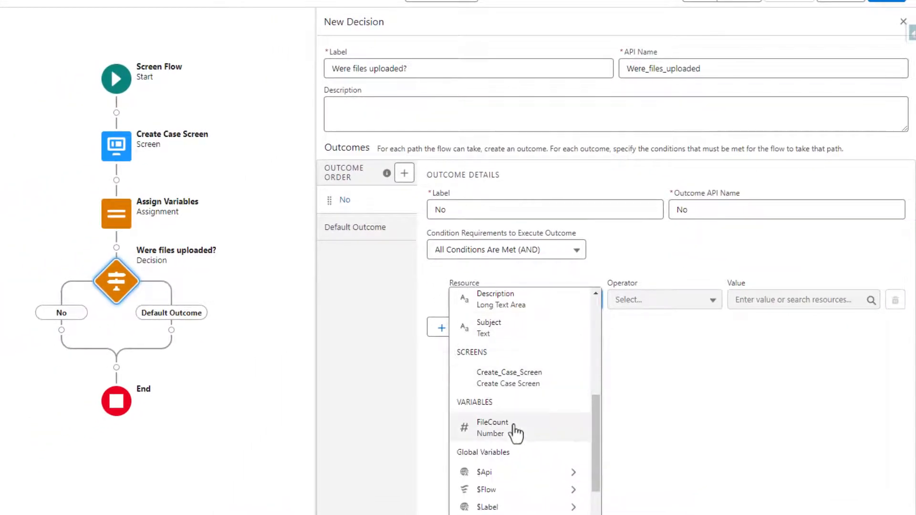
left_click(513, 427)
left_click(767, 301)
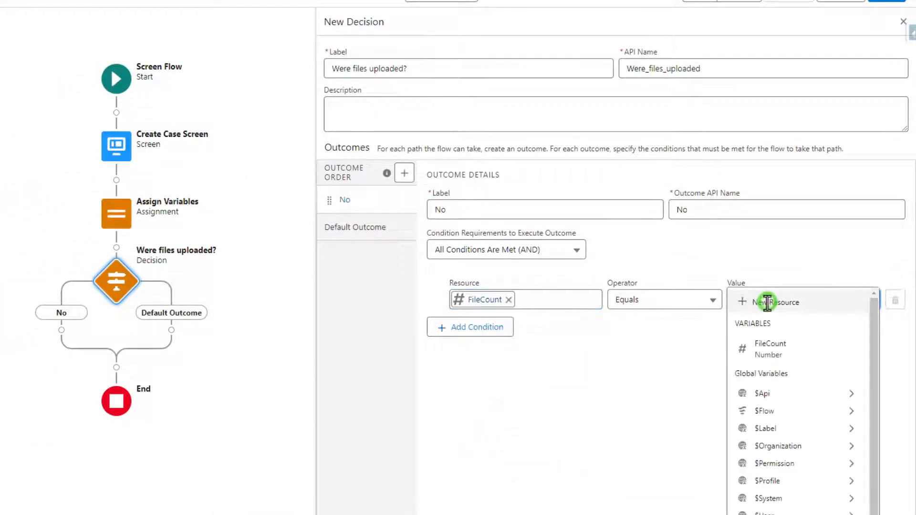
left_click(770, 297)
type("0")
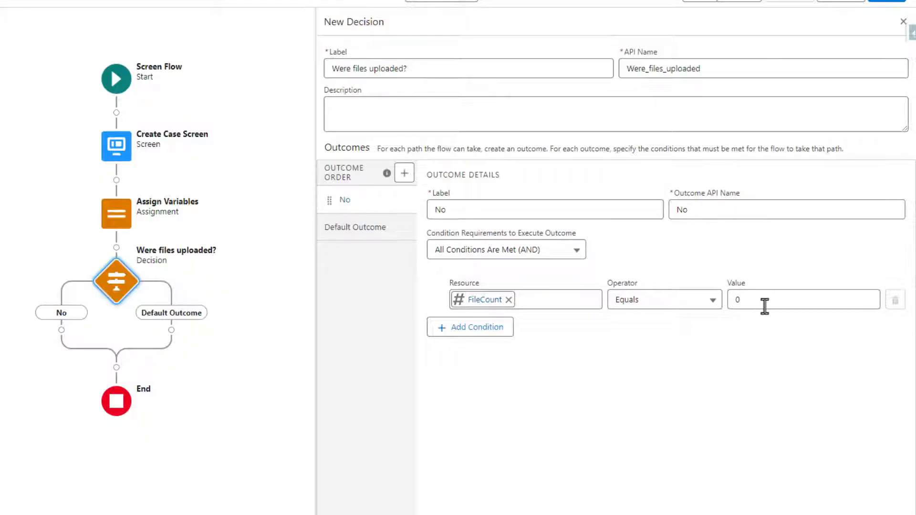
Add a second outcome labelled Yes to the decision.
left_click(404, 173)
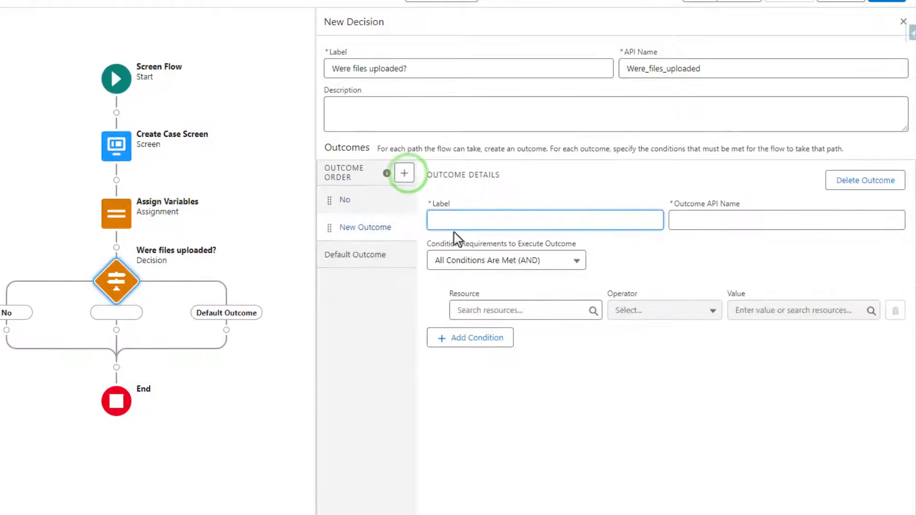
type("Yes")
key("Tab")
Set the Yes outcome's condition to FileCount Greater Than 0, then save the flow and close the decision.
left_click(484, 310)
type("fil")
left_click(509, 410)
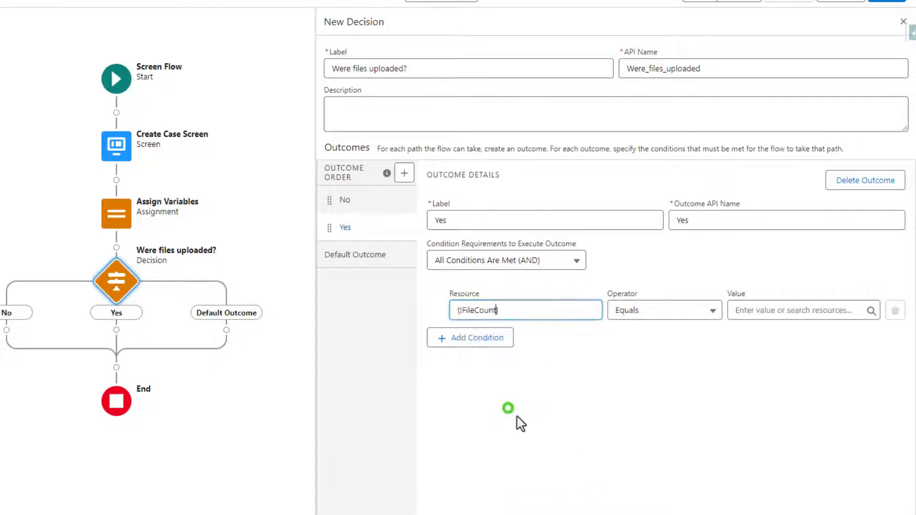
left_click(657, 309)
left_click(659, 383)
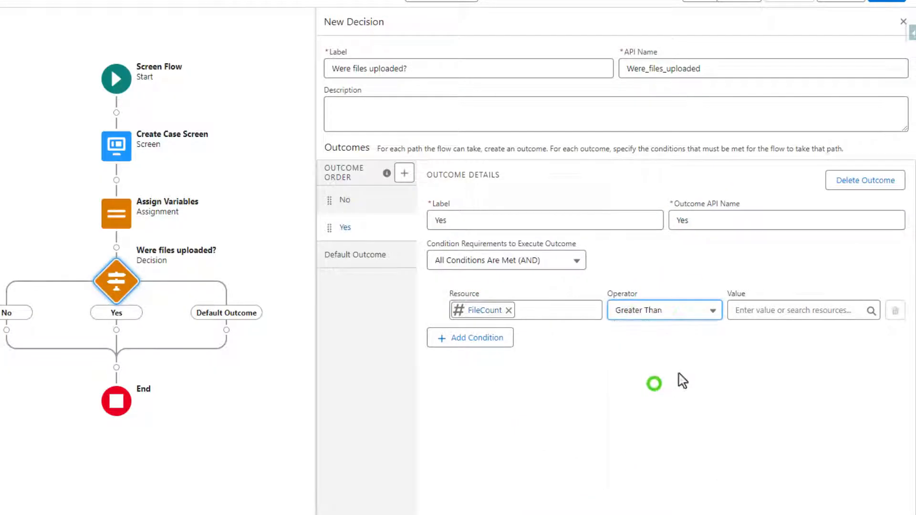
left_click(749, 315)
type("0")
left_click(680, 277)
left_click(660, 406)
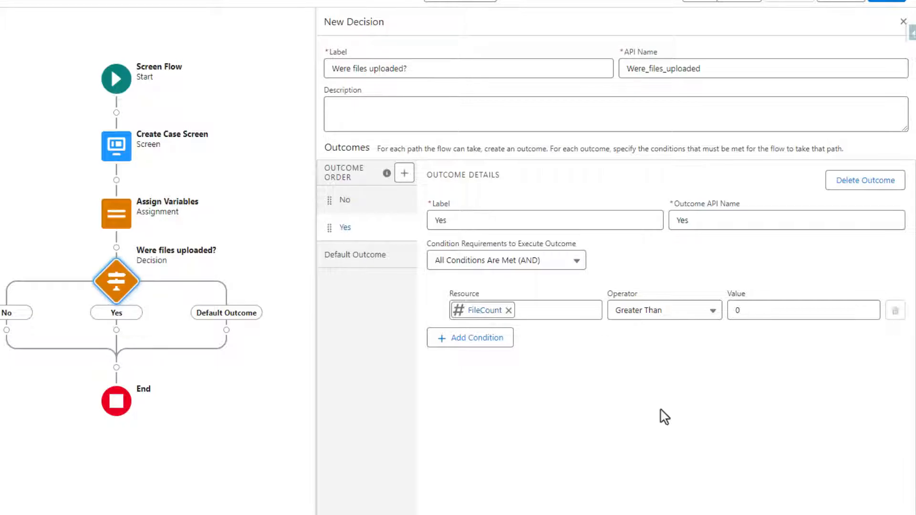
left_click(884, 1)
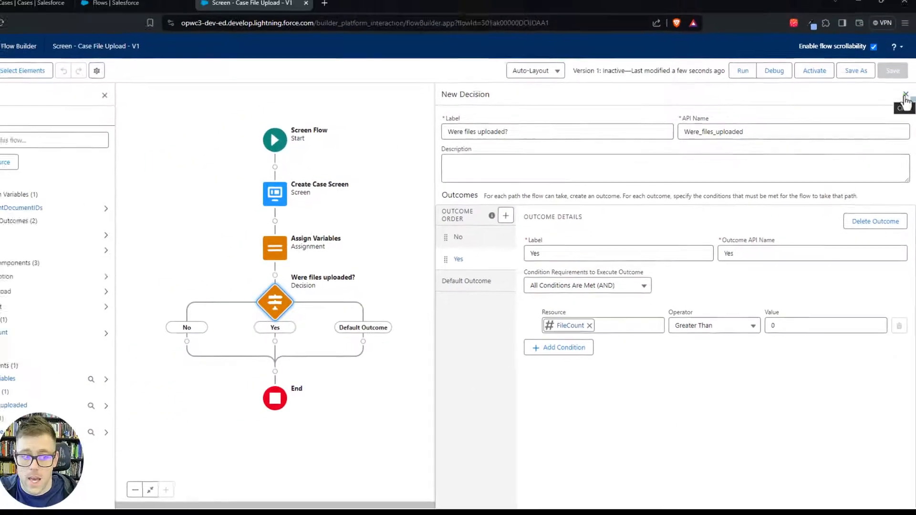
left_click(903, 21)
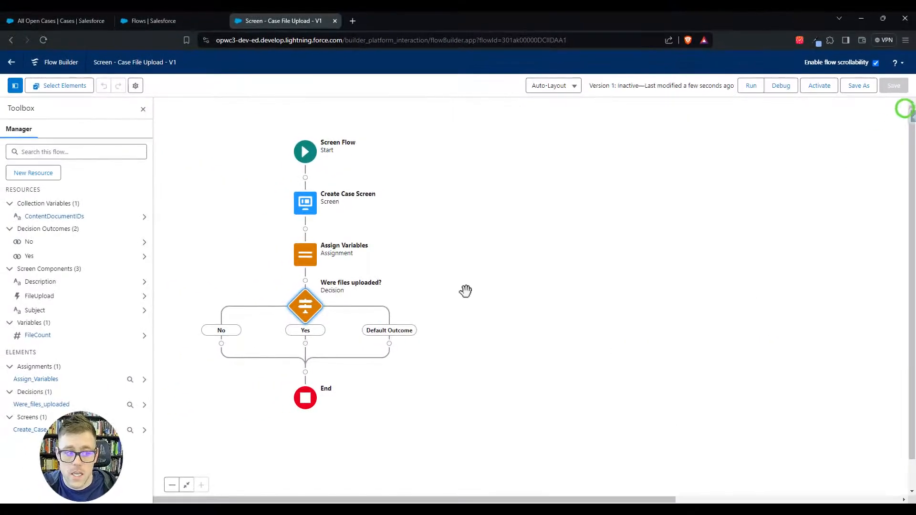
Connect the decision's No path back to the Create Case Screen element.
left_click_drag(216, 266, 359, 245)
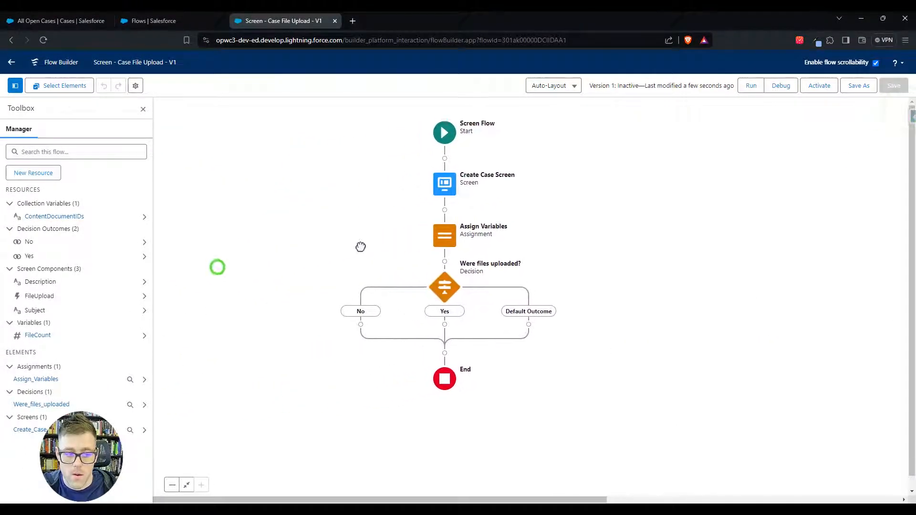
left_click(365, 322)
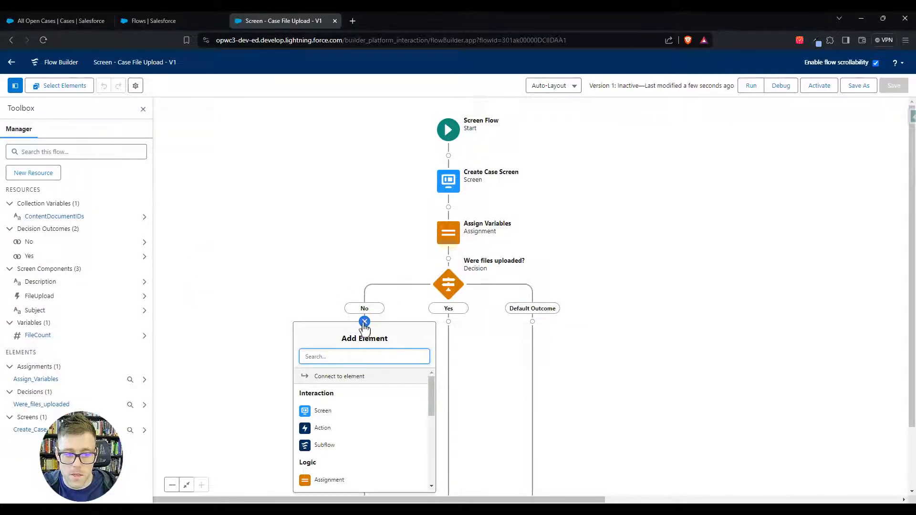
left_click(337, 379)
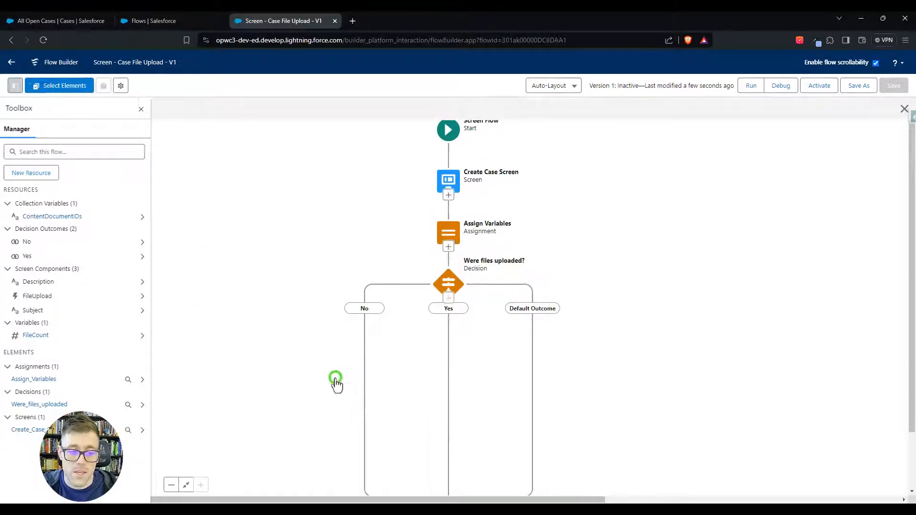
left_click(451, 195)
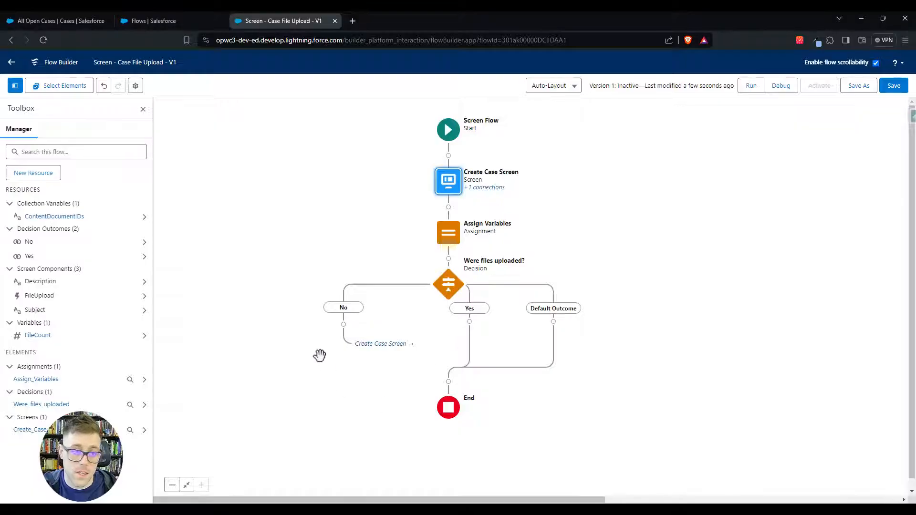
Add a Display Text component with API name DT1 between Description and Attachments on the Create Case Screen.
double_click(443, 187)
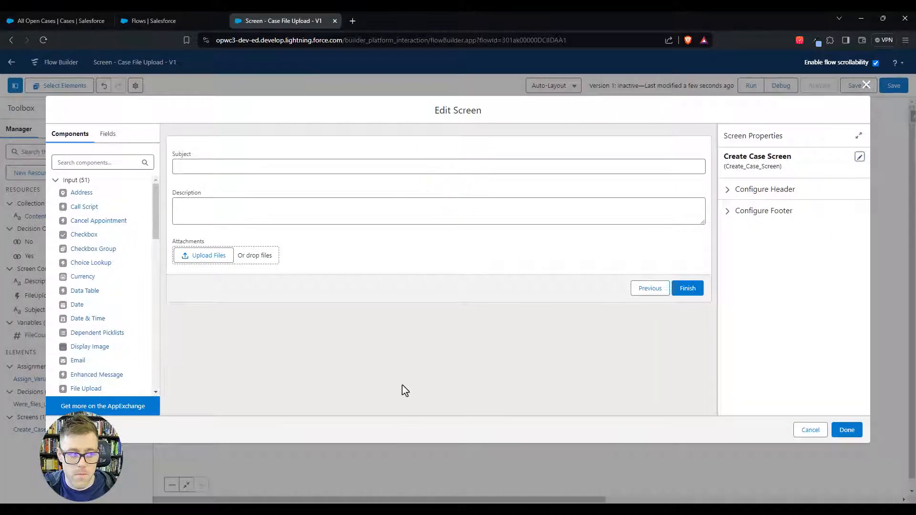
left_click_drag(158, 214, 159, 361)
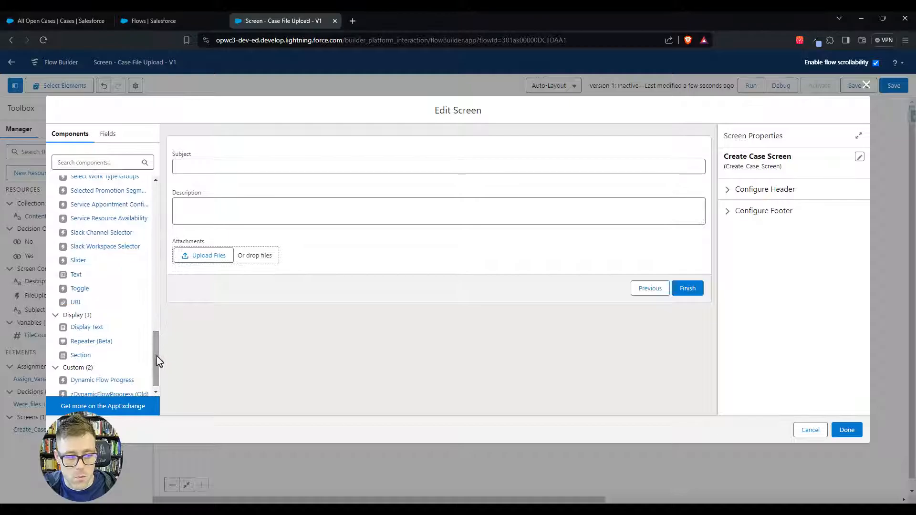
left_click_drag(79, 335, 218, 238)
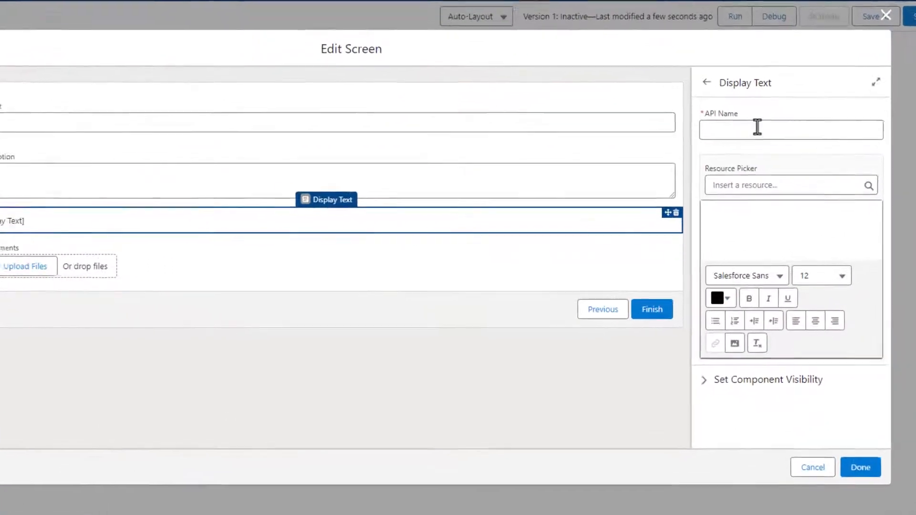
left_click(767, 169)
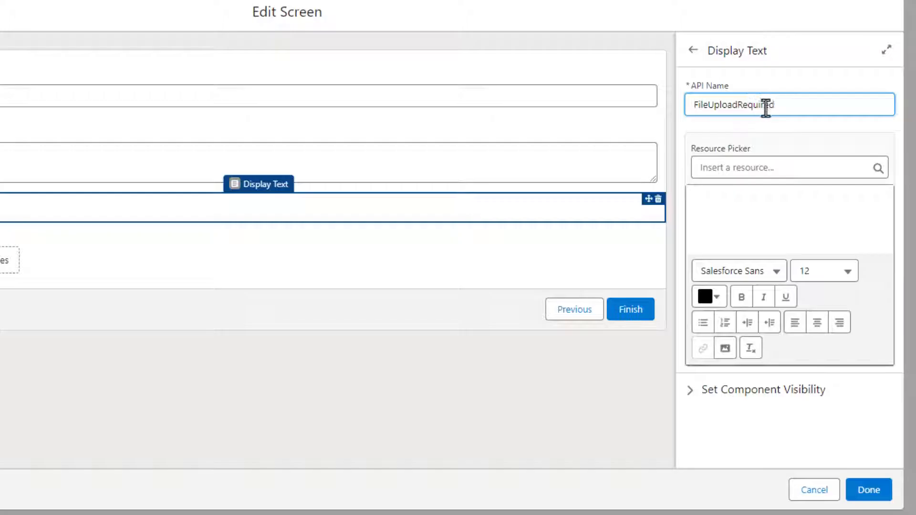
left_click_drag(782, 101, 687, 101)
type("DT1")
Enter the bold message "Please upload a file." in the Display Text component and set its font size to 20.
left_click(749, 206)
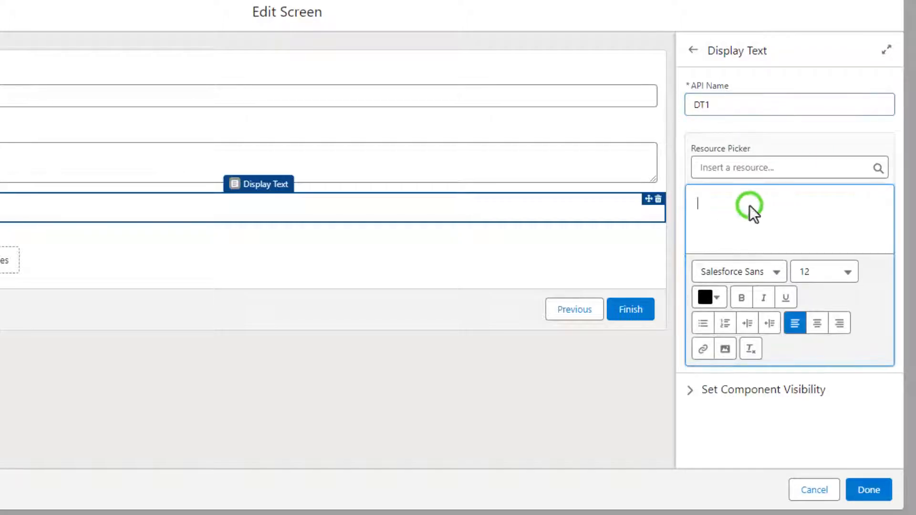
key("ctrl+b")
type("P")
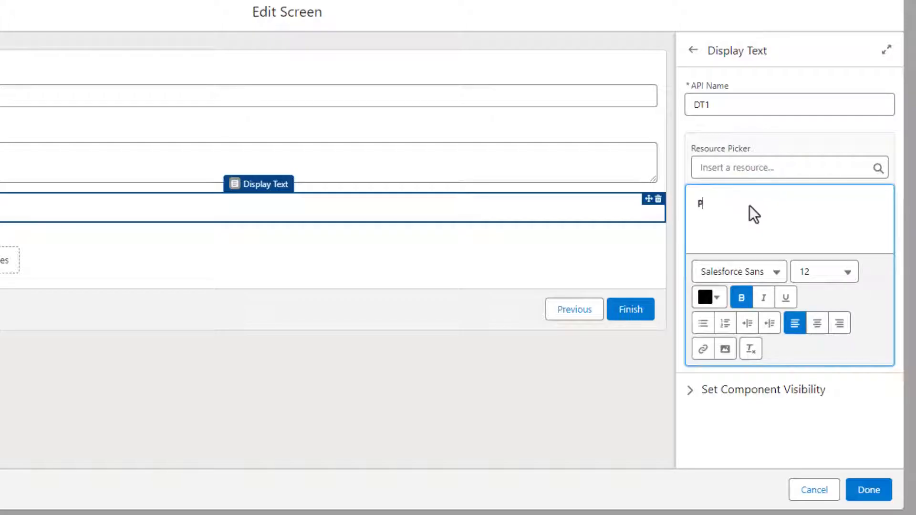
type("lease upload a file.")
left_click_drag(798, 207, 695, 205)
left_click(844, 272)
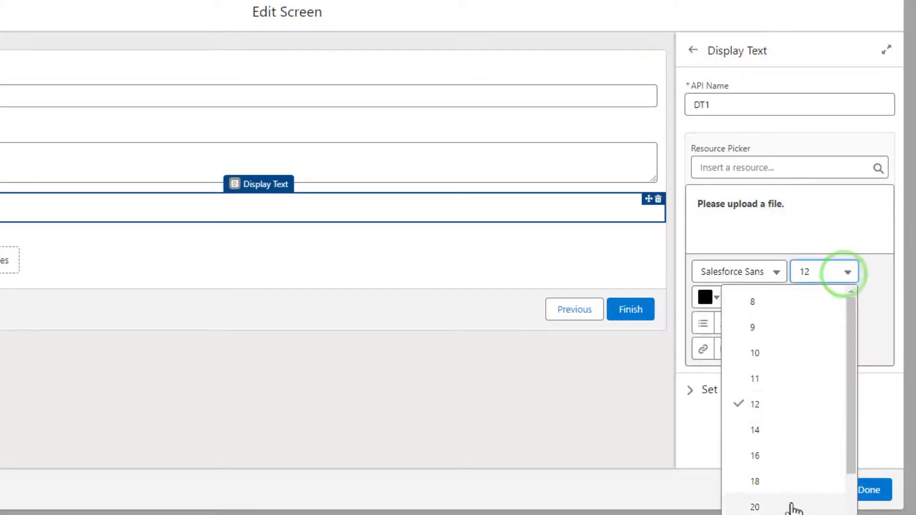
left_click(794, 507)
Color the upload message bright green (#0CF62E).
left_click(706, 300)
left_click(737, 397)
left_click(808, 478)
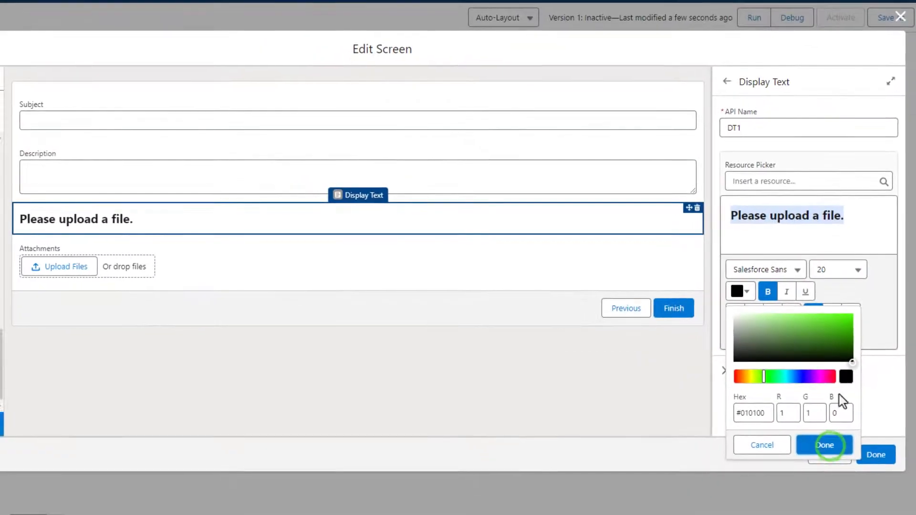
left_click(770, 376)
left_click(857, 354)
left_click_drag(849, 331, 846, 315)
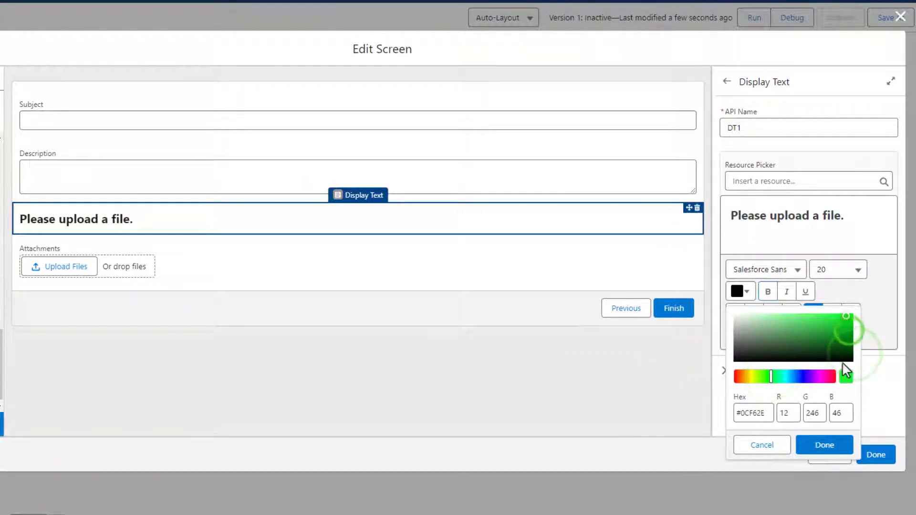
left_click(824, 445)
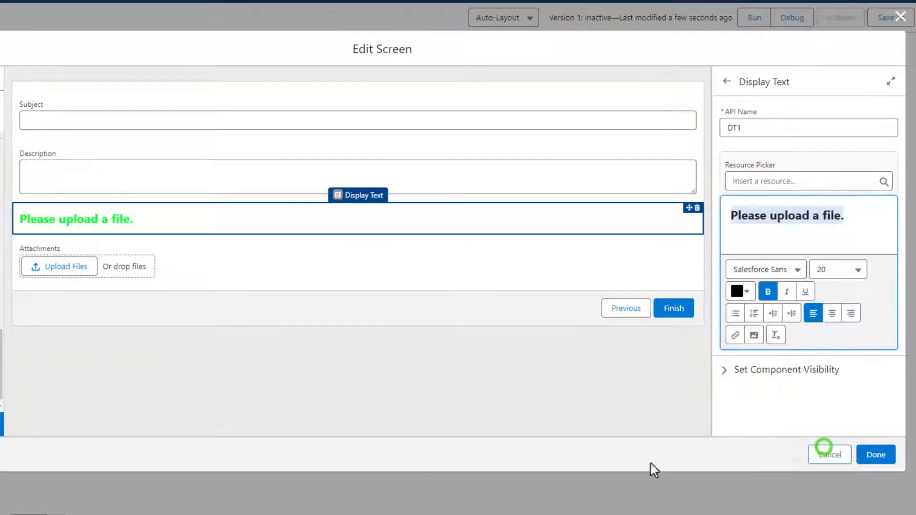
Color the upload message red (#DC0D0C).
left_click(737, 291)
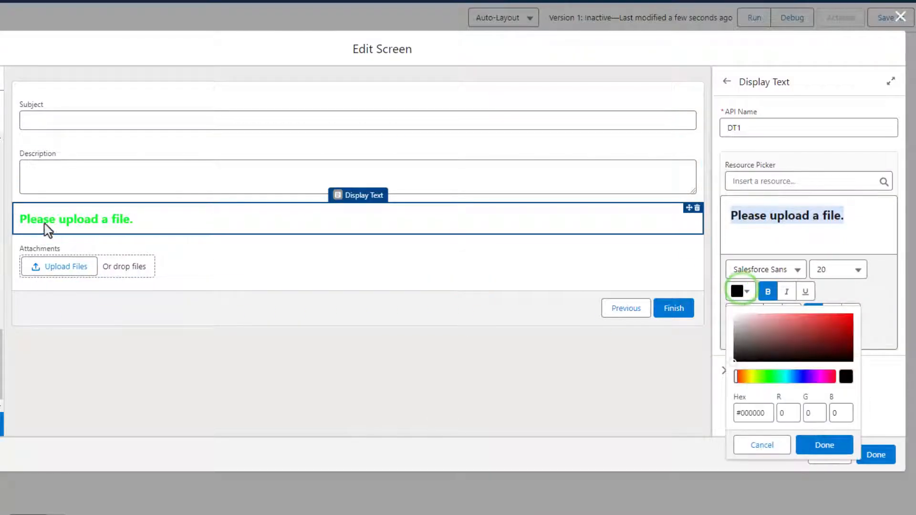
left_click(841, 322)
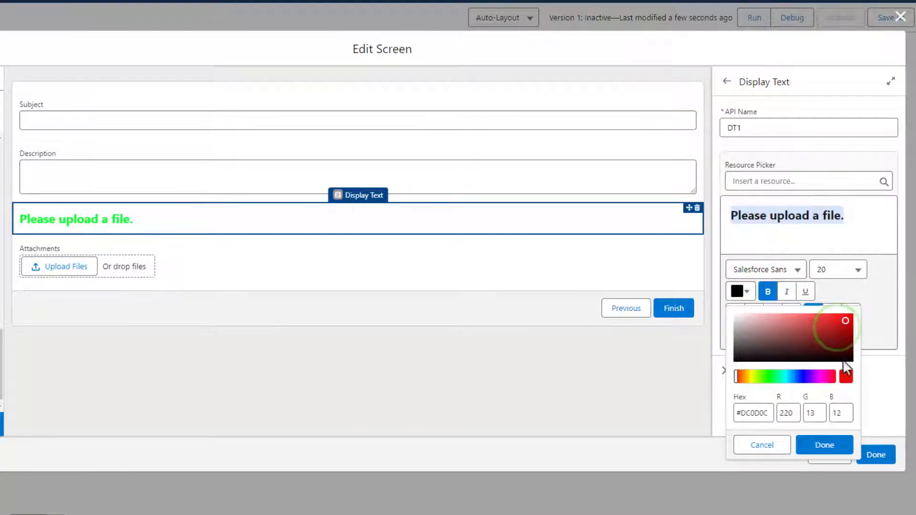
left_click(820, 445)
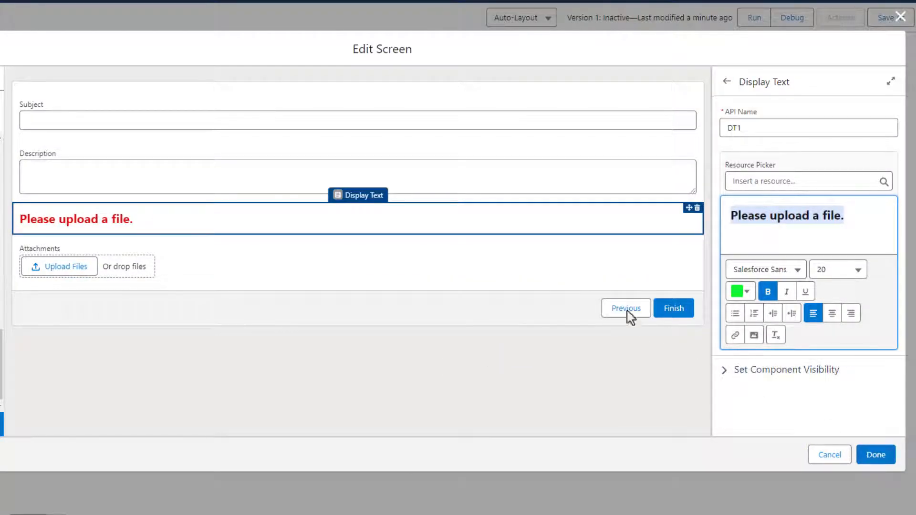
Set the Display Text component's visibility to All Conditions Are Met (AND), with the condition FileCount Equals 0.
left_click(765, 372)
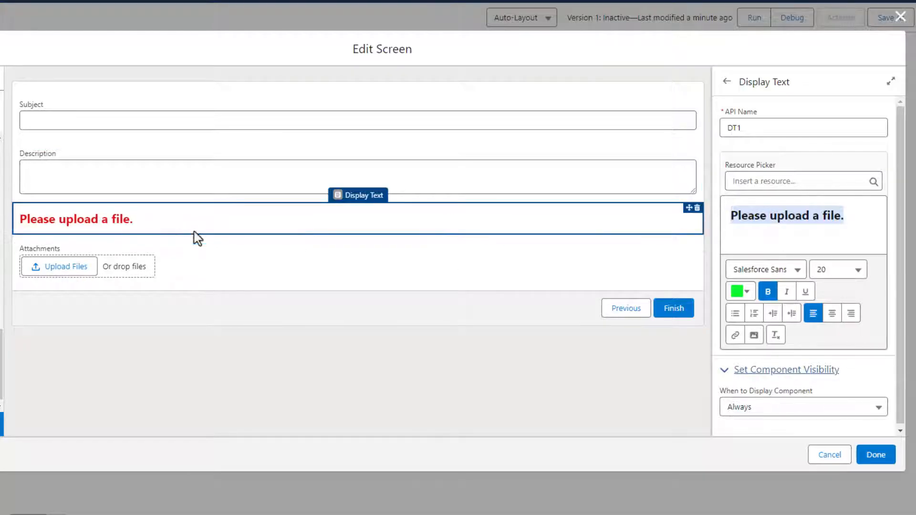
left_click(781, 406)
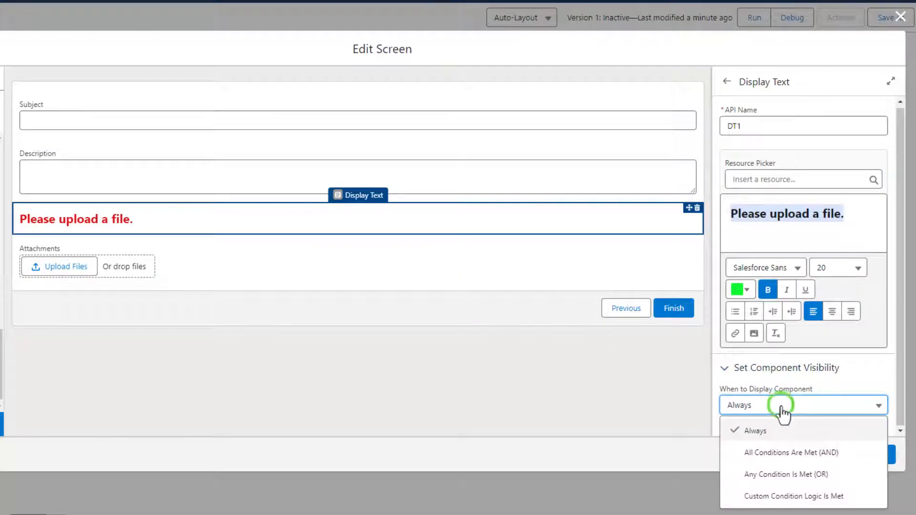
left_click(784, 454)
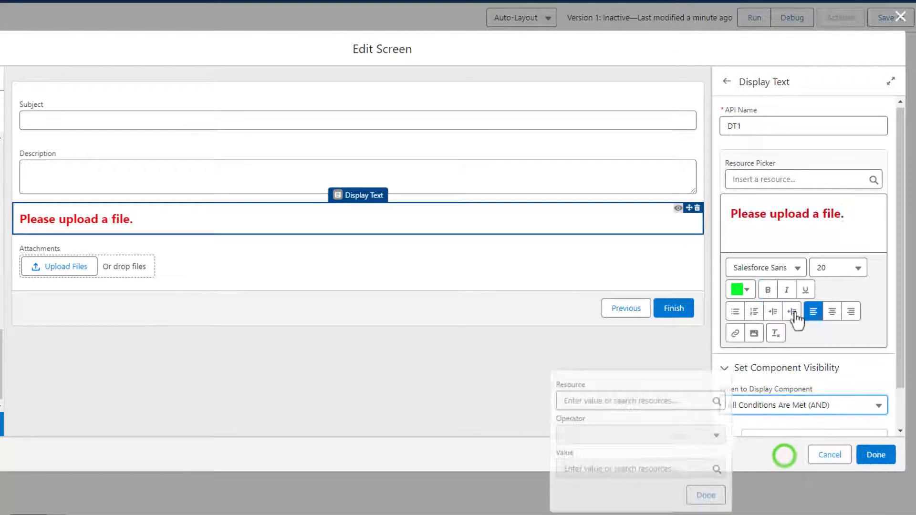
type("fil")
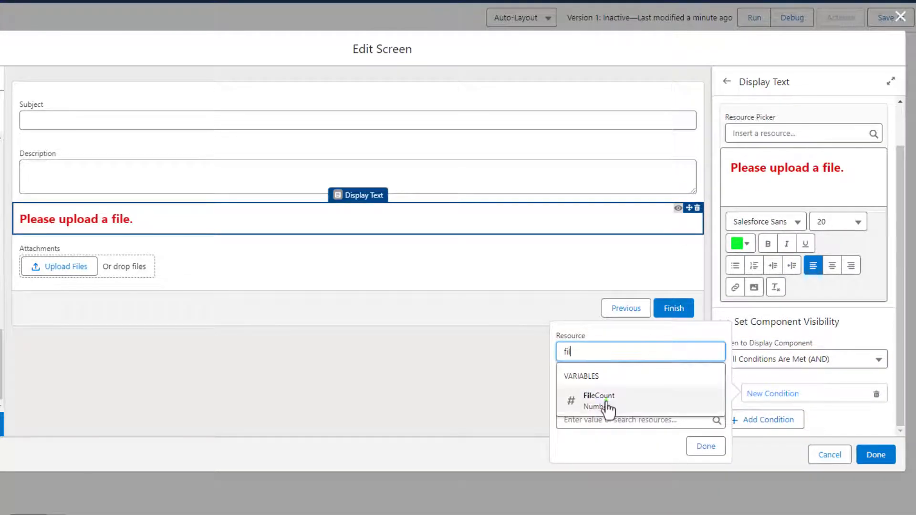
left_click(605, 402)
left_click(607, 425)
type("0")
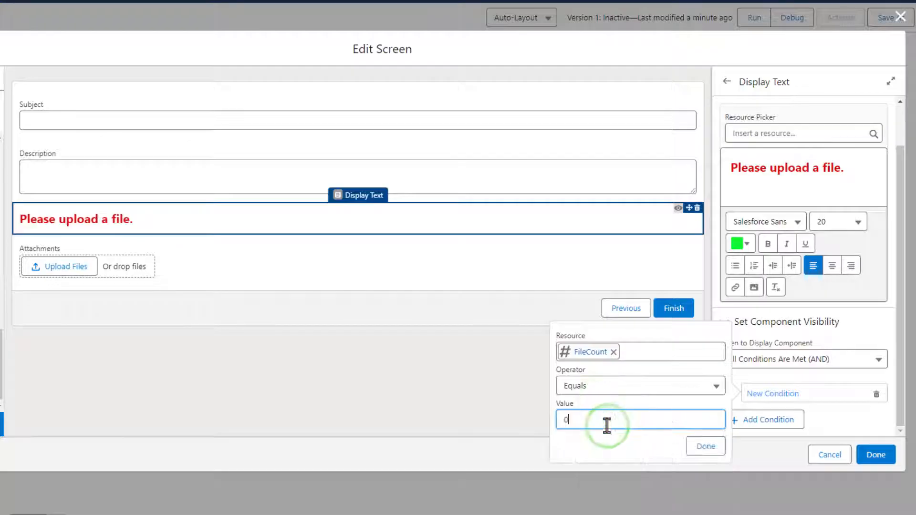
left_click(621, 399)
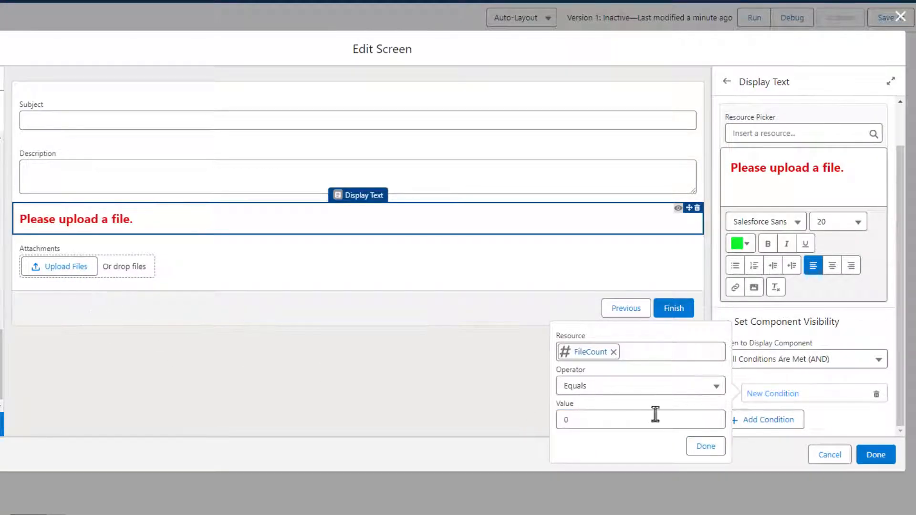
left_click(700, 449)
Apply the Create Case Screen edits and save the flow.
scroll(782, 394, "down", 1)
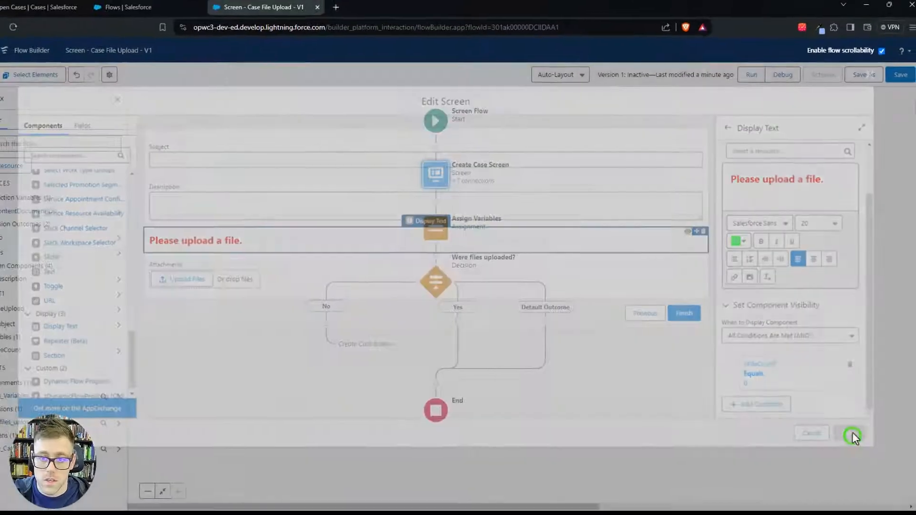
left_click(873, 453)
left_click(893, 85)
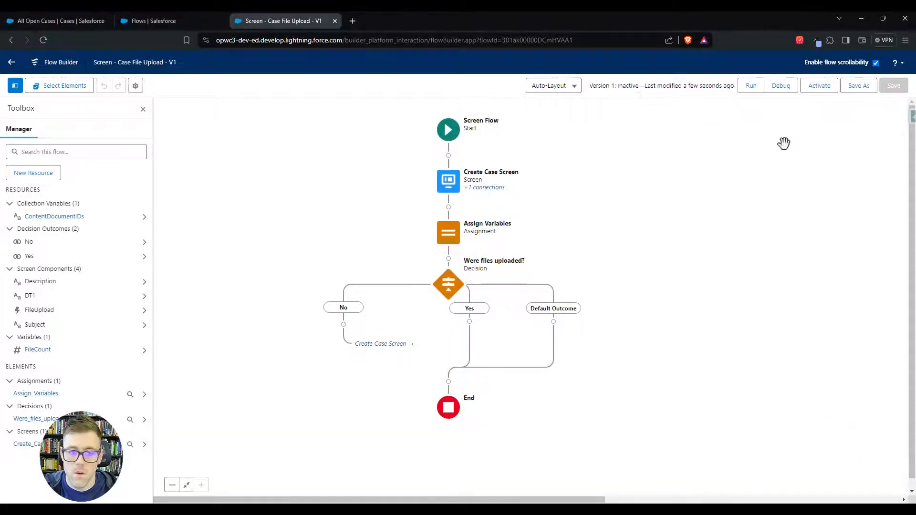
Debug the flow, entering Test as both Subject and Description, and advance without uploading a file.
left_click(780, 88)
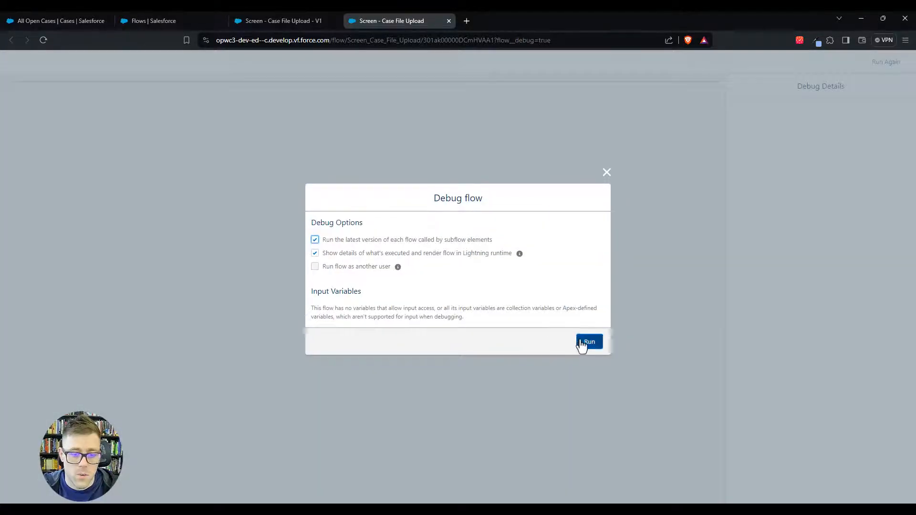
left_click(588, 342)
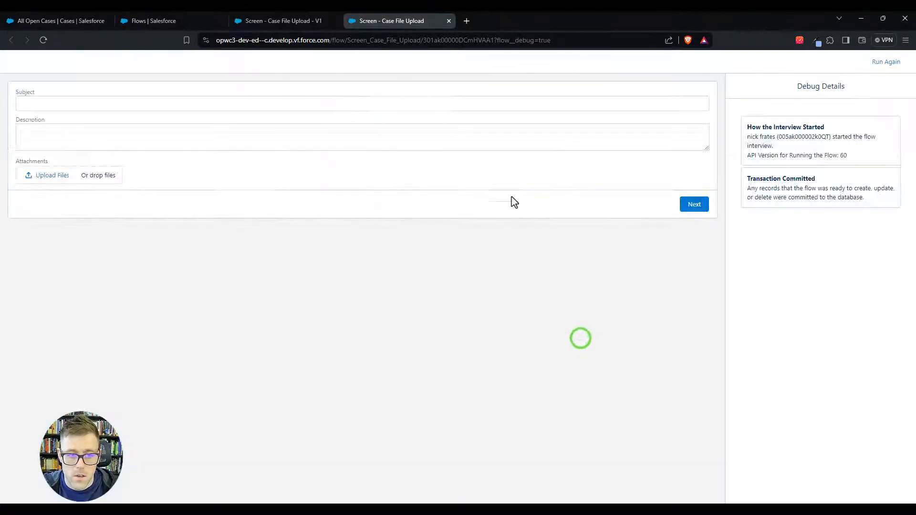
left_click(61, 101)
type("Test")
left_click(66, 137)
type("Test")
left_click(352, 266)
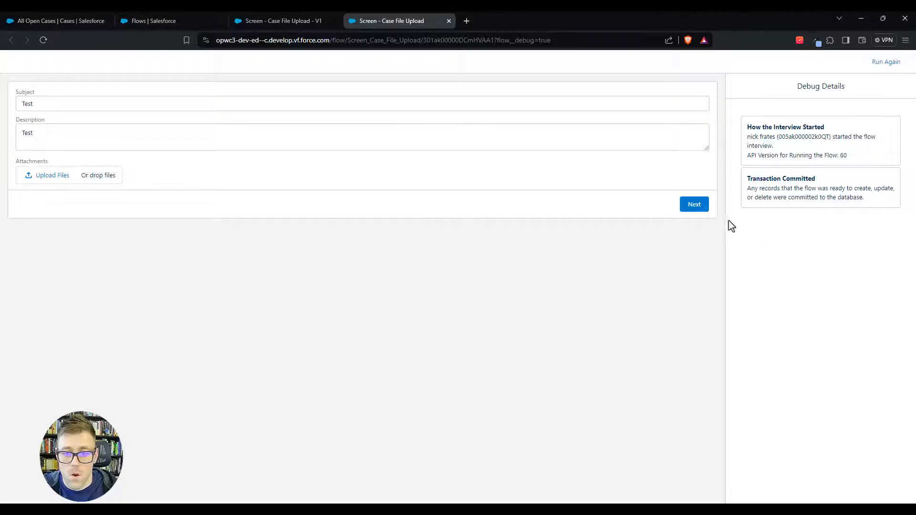
left_click(691, 206)
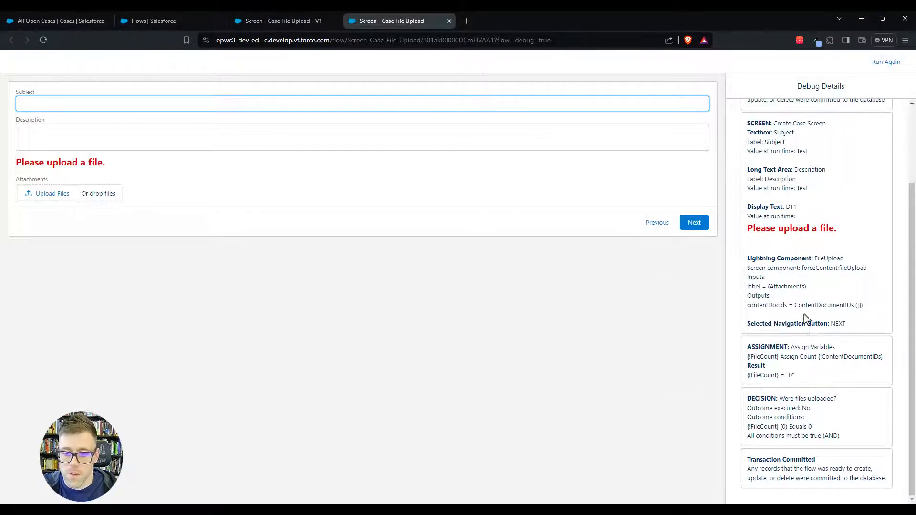
Examine the debug details for the FileCount assignment and the file upload decision, and check the screen's upload message.
scroll(799, 184, "up", 2)
scroll(809, 157, "down", 2)
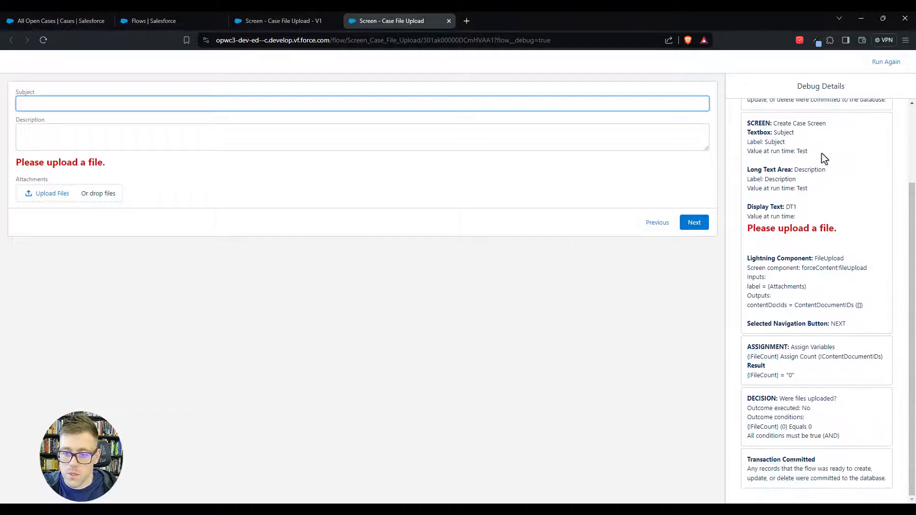
left_click_drag(747, 346, 845, 349)
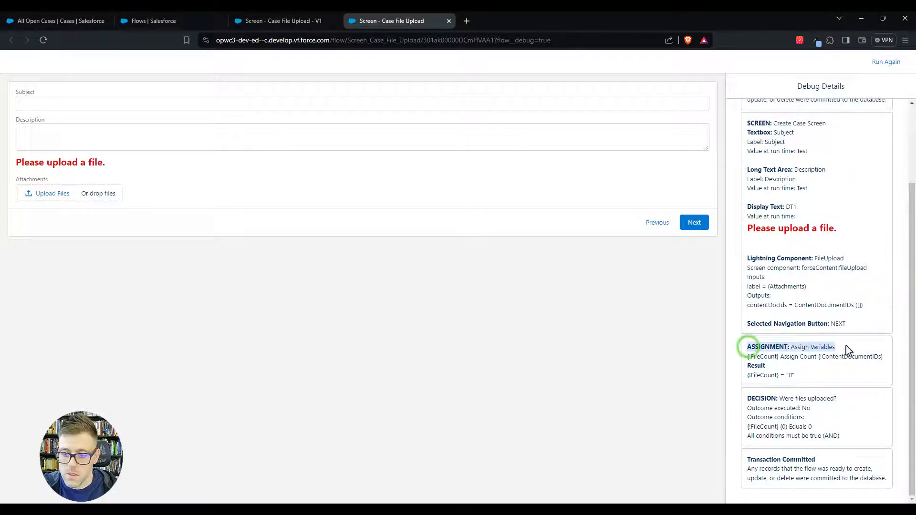
left_click(786, 375)
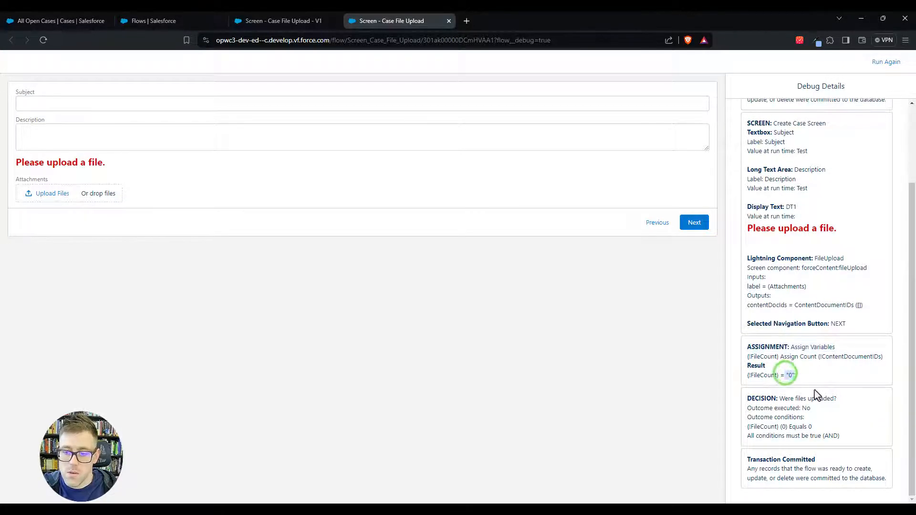
left_click_drag(820, 357, 882, 357)
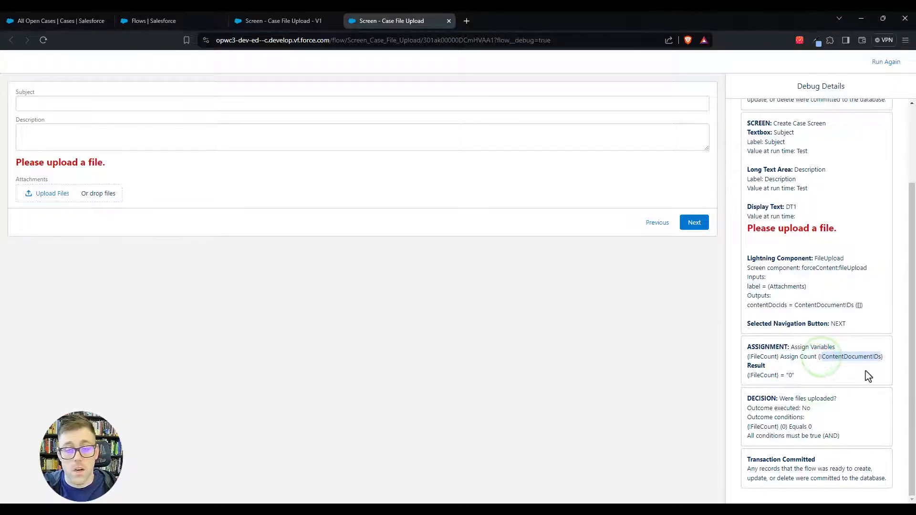
left_click(865, 371)
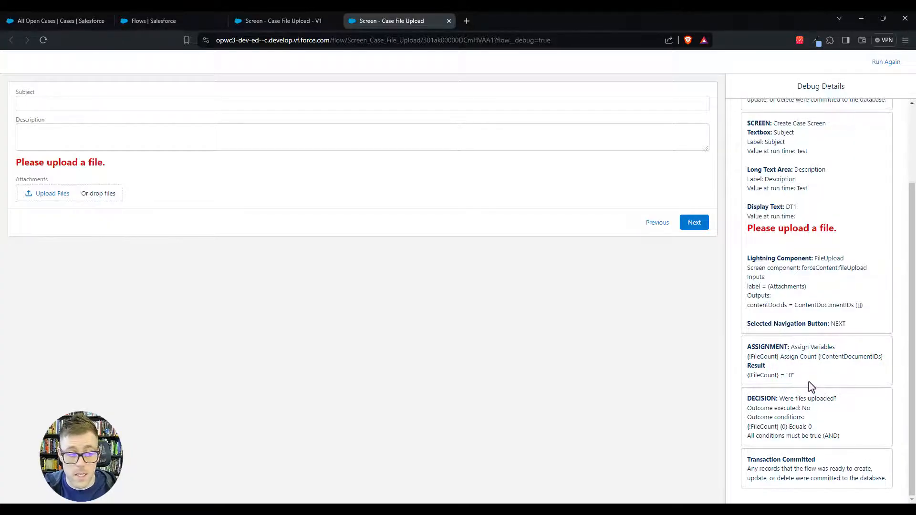
left_click_drag(779, 398, 836, 396)
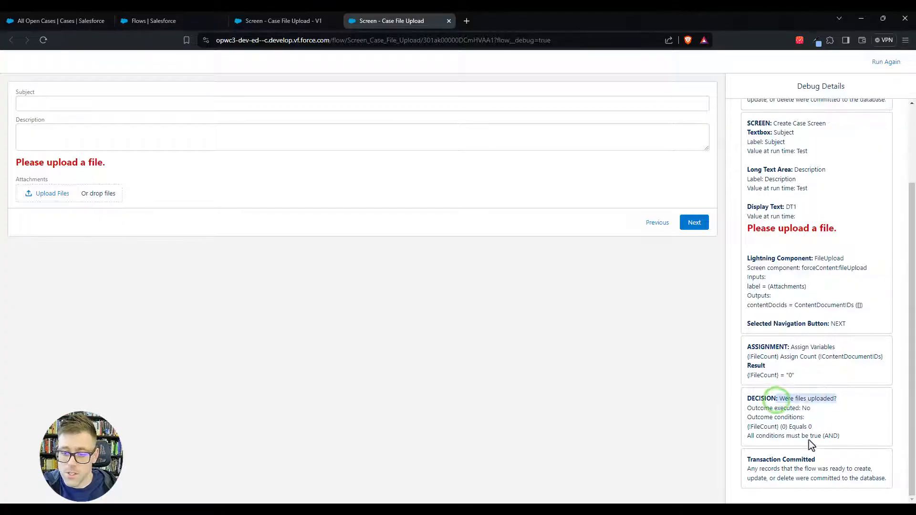
left_click_drag(115, 162, 15, 163)
left_click(196, 190)
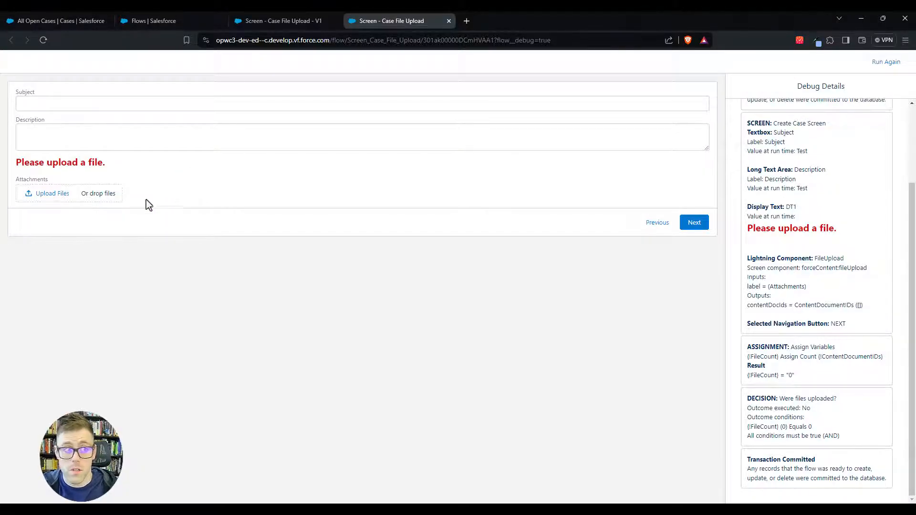
Re-enter Test as Subject and Description on the case screen, and close the debug run.
left_click(45, 106)
type("Test")
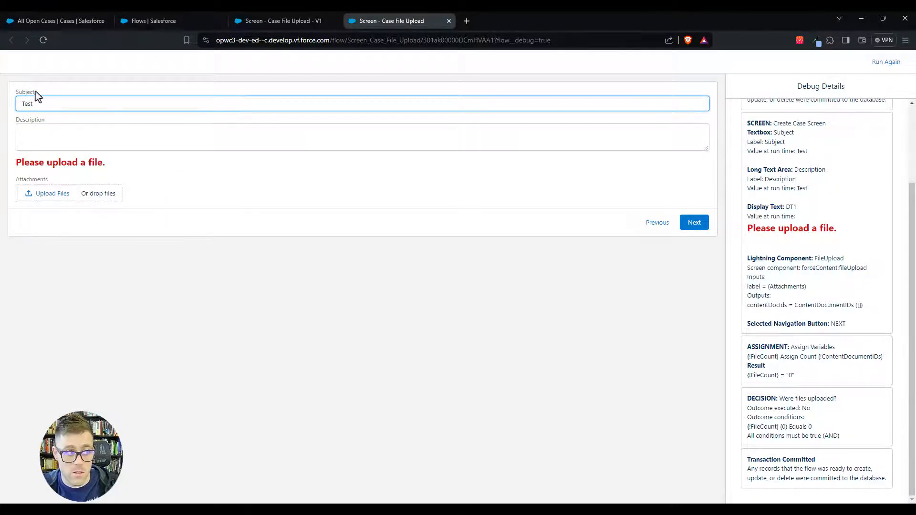
left_click(21, 89)
left_click(55, 137)
type("Test")
left_click(213, 186)
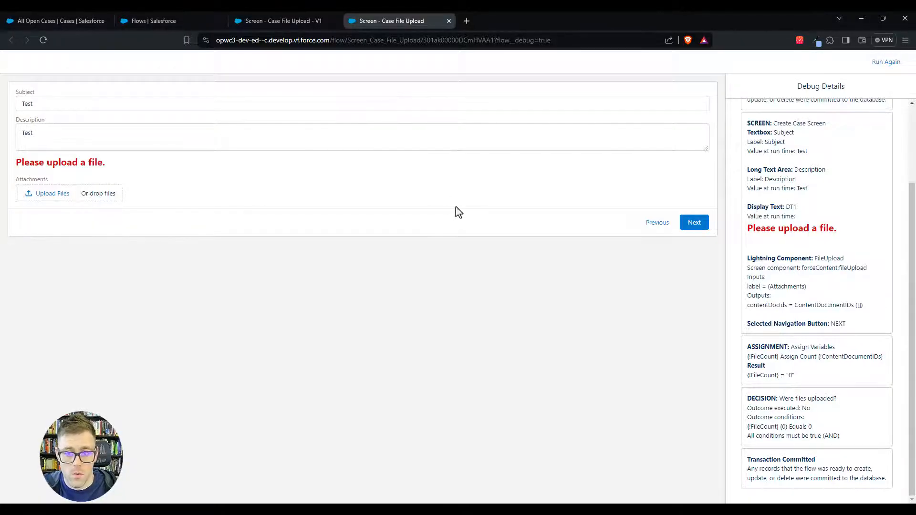
left_click(448, 20)
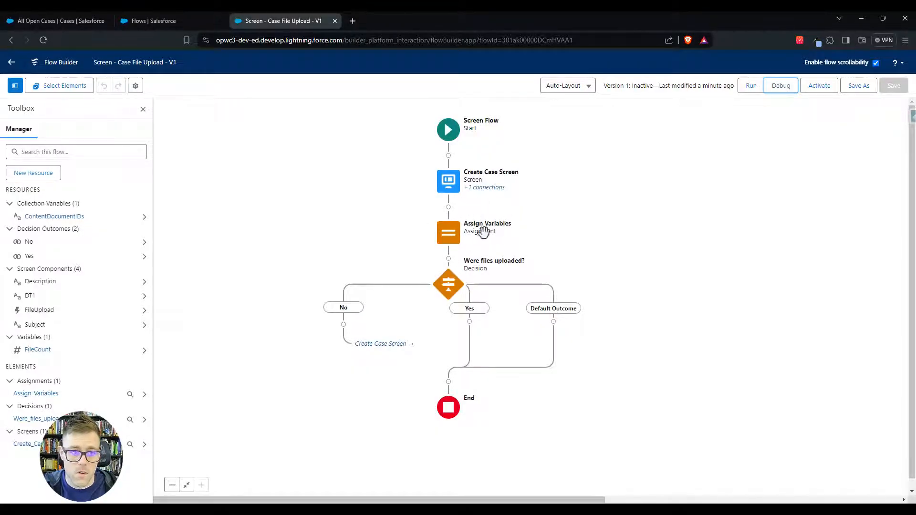
Add a second assignment row to the Assign Variables element.
left_click(448, 237)
left_click(444, 328)
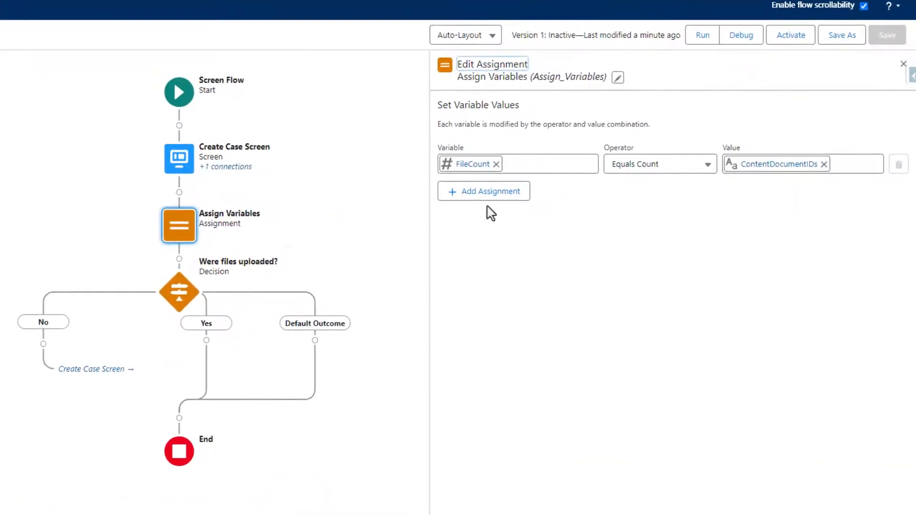
left_click(473, 191)
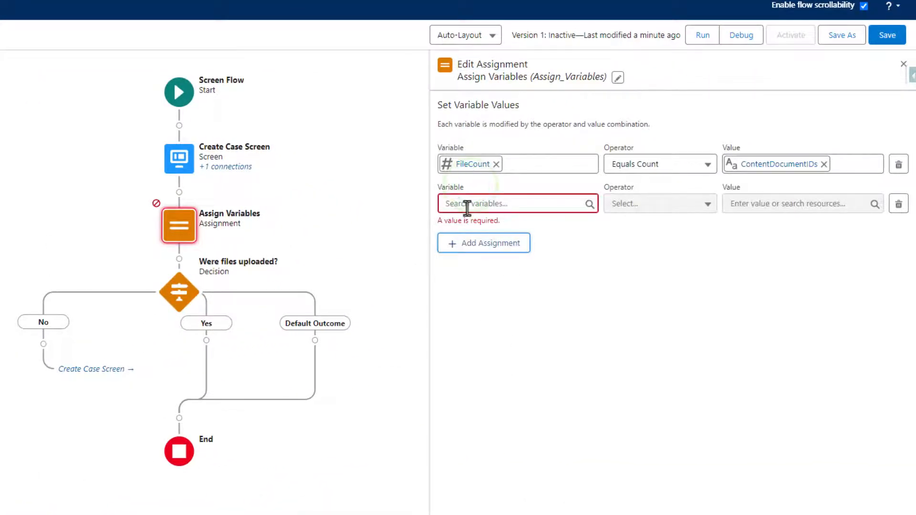
Create a Text variable named subjectVar as the variable of the second assignment row.
left_click(467, 205)
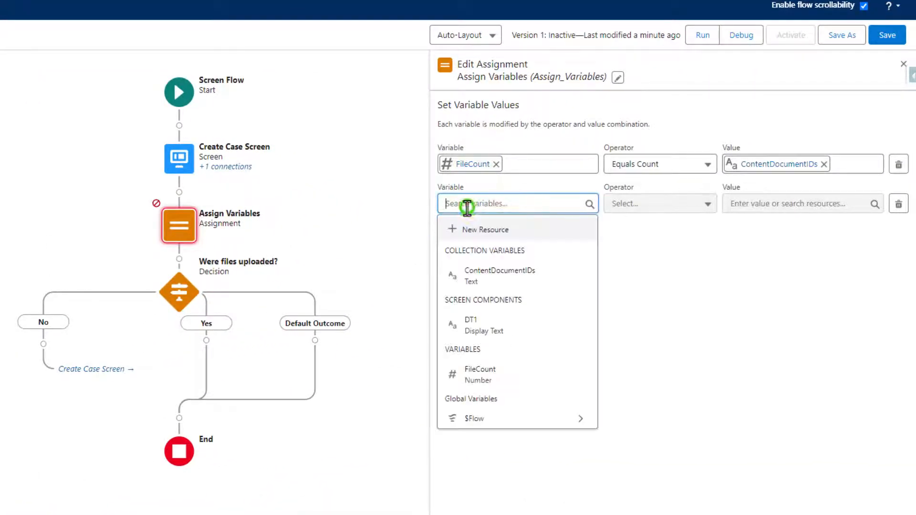
left_click(486, 239)
left_click(158, 232)
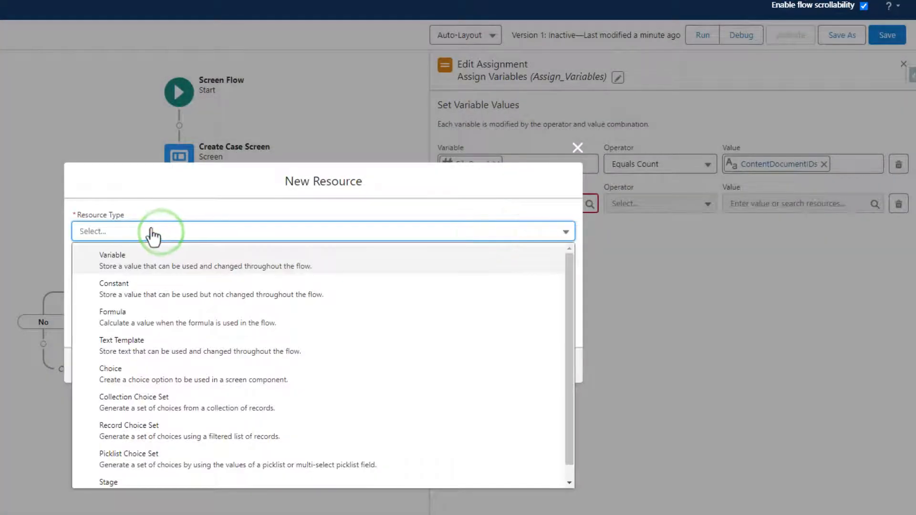
left_click(125, 262)
left_click(106, 264)
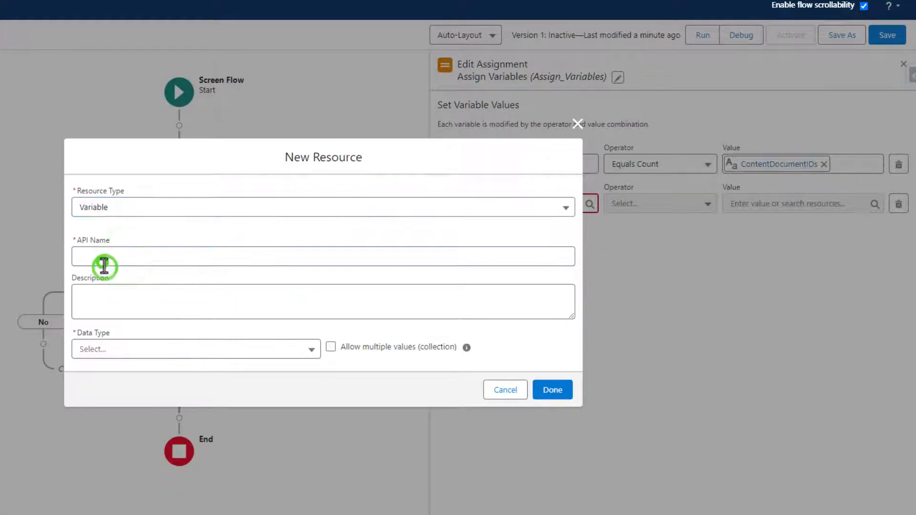
left_click(103, 265)
type("subjectVar")
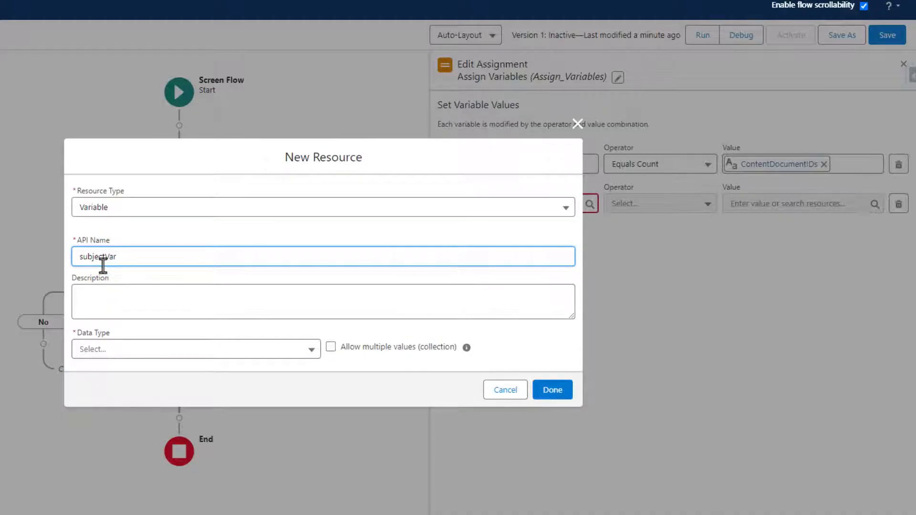
left_click(107, 351)
left_click(98, 127)
left_click(276, 396)
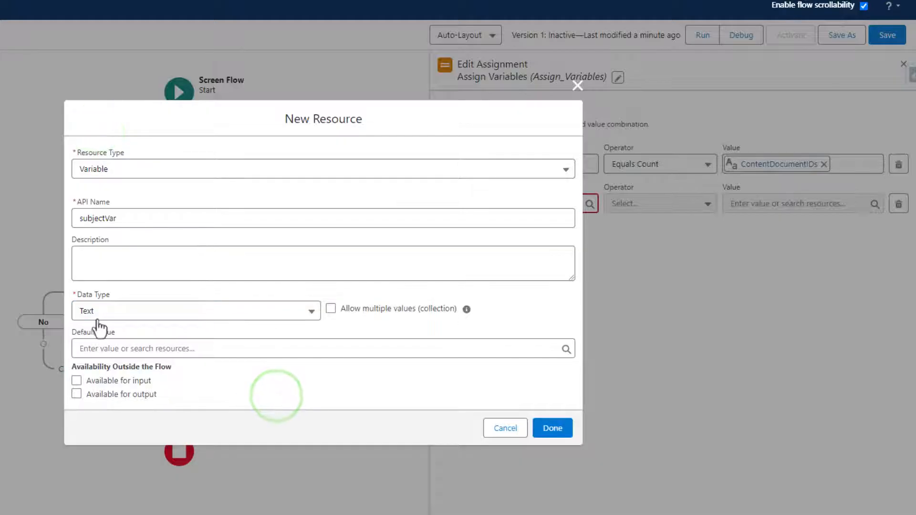
left_click(553, 428)
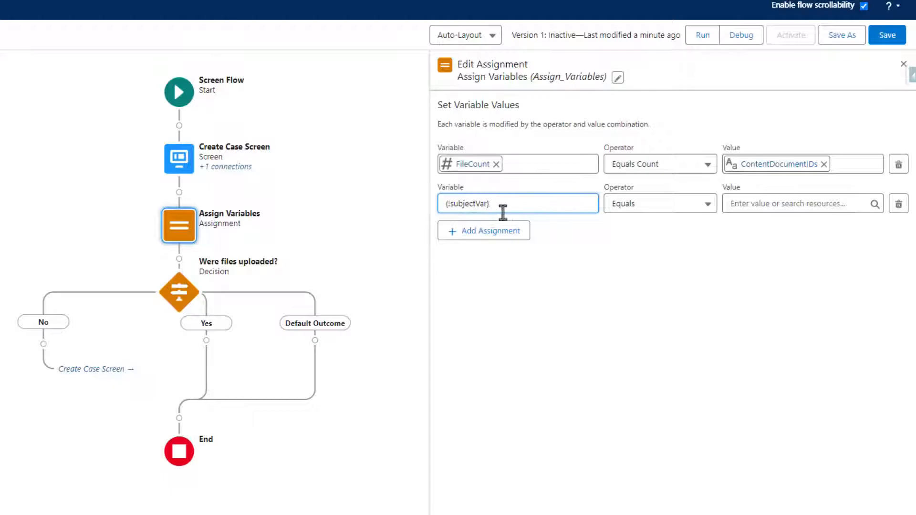
Set the value assigned to subjectVar to the Subject screen component.
left_click(744, 205)
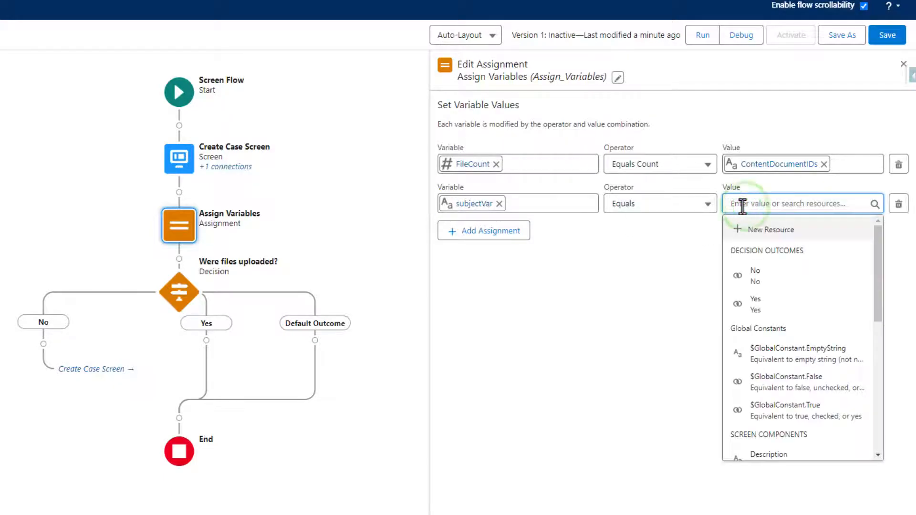
type("subj")
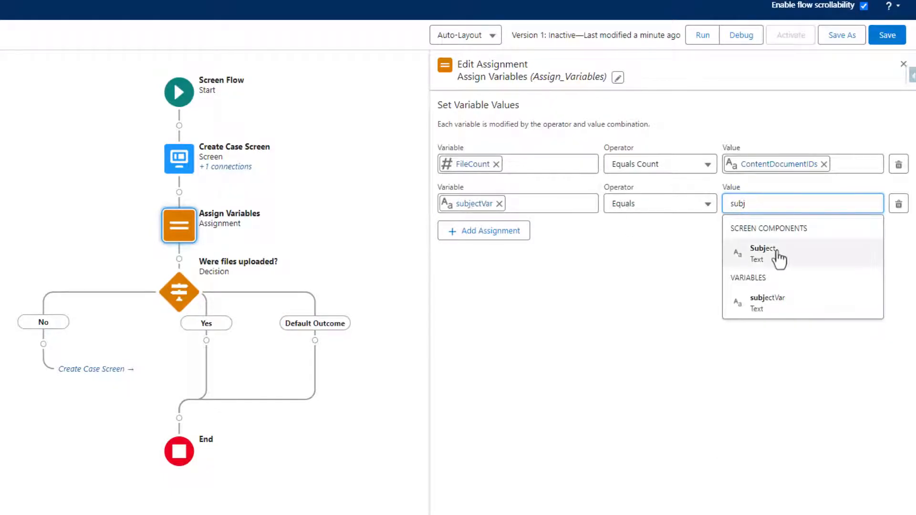
left_click(747, 254)
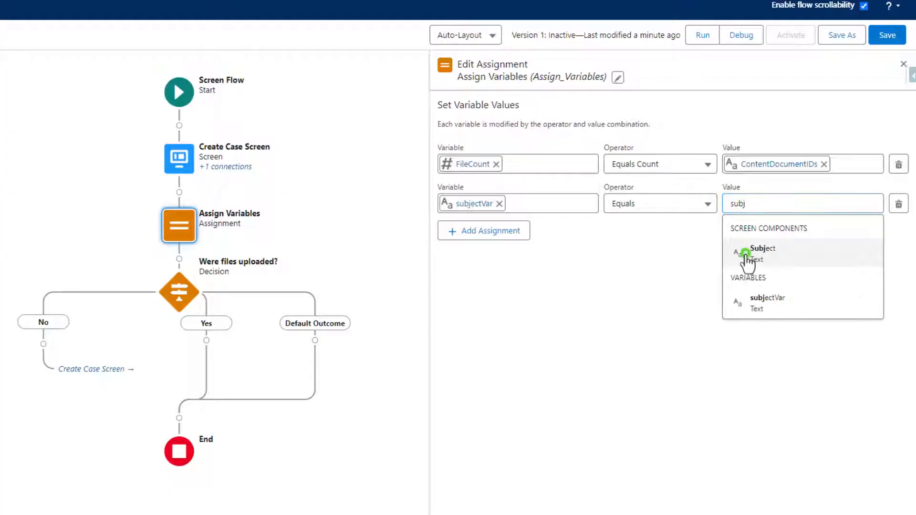
Add a third assignment row and create a Text variable named descriptionVar as its variable.
left_click(466, 231)
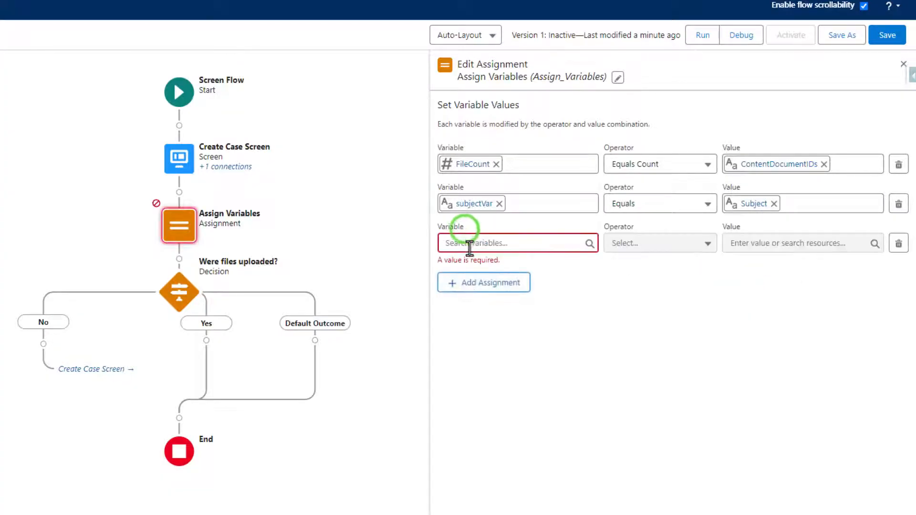
left_click(470, 243)
left_click(492, 271)
left_click(139, 233)
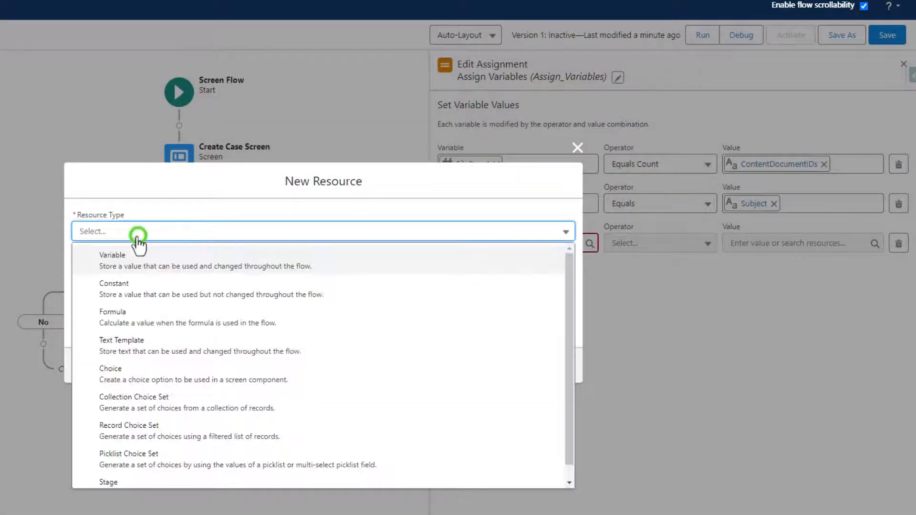
left_click(134, 263)
left_click(130, 257)
type("descriptionVar")
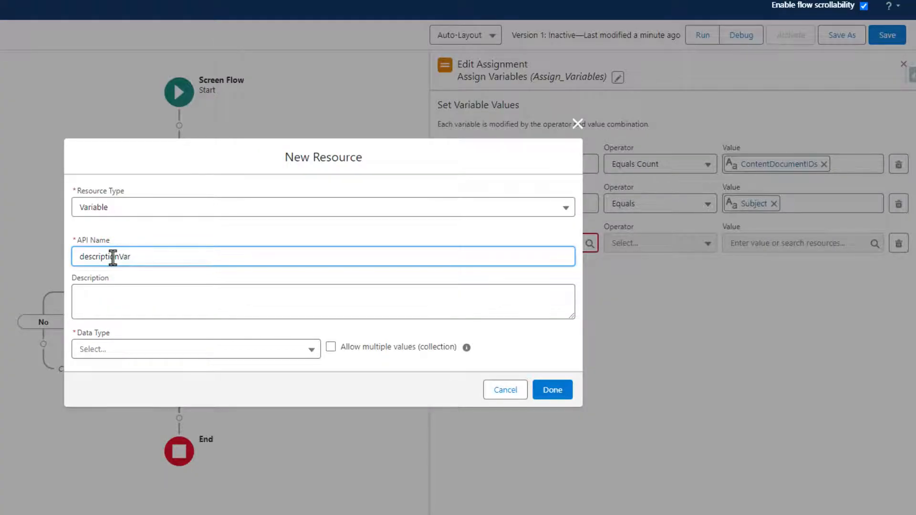
left_click(144, 349)
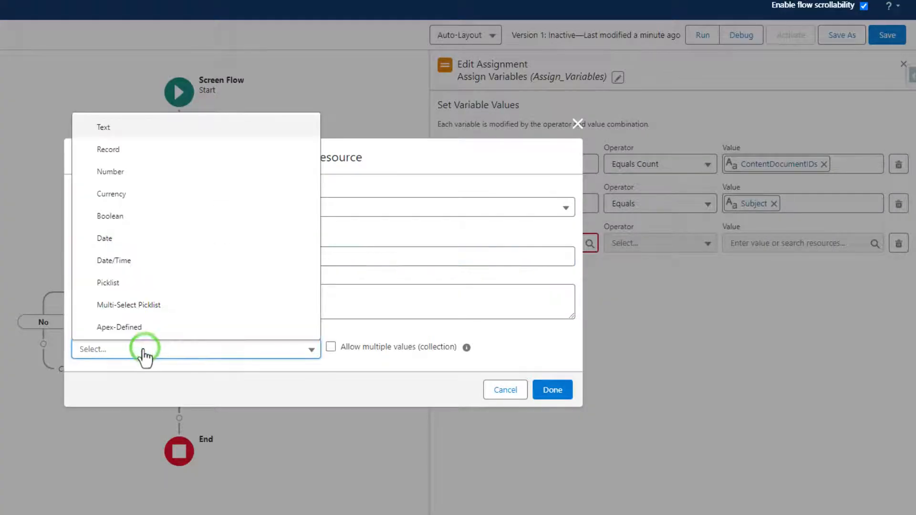
left_click(99, 129)
left_click(258, 400)
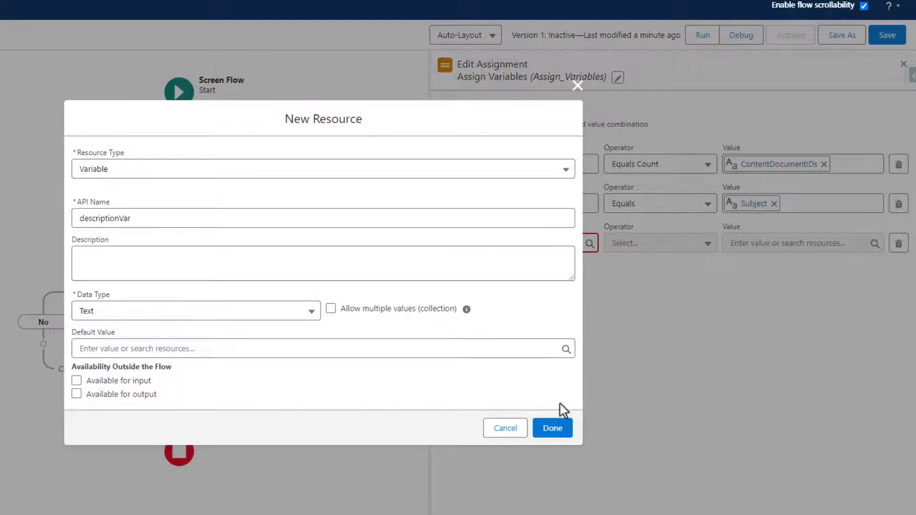
left_click(550, 429)
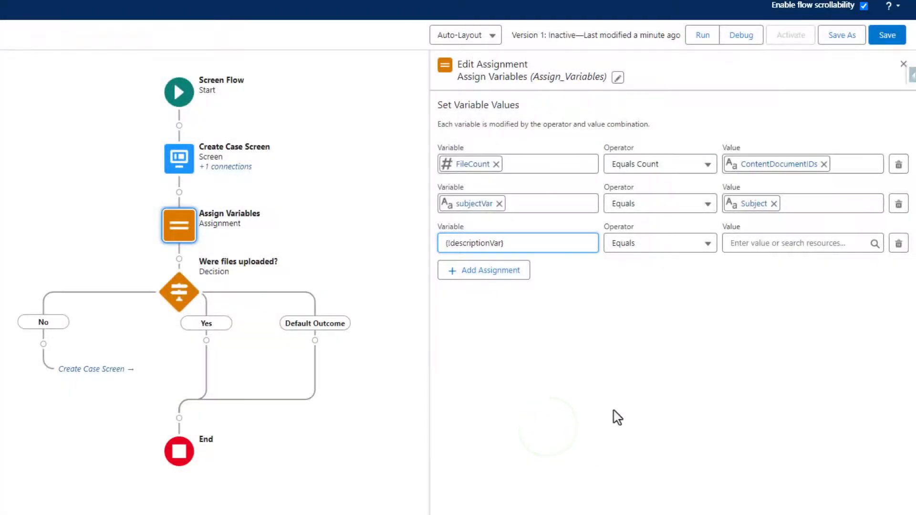
left_click(616, 403)
Set the value assigned to descriptionVar to the Description screen component, and save the flow.
left_click(756, 242)
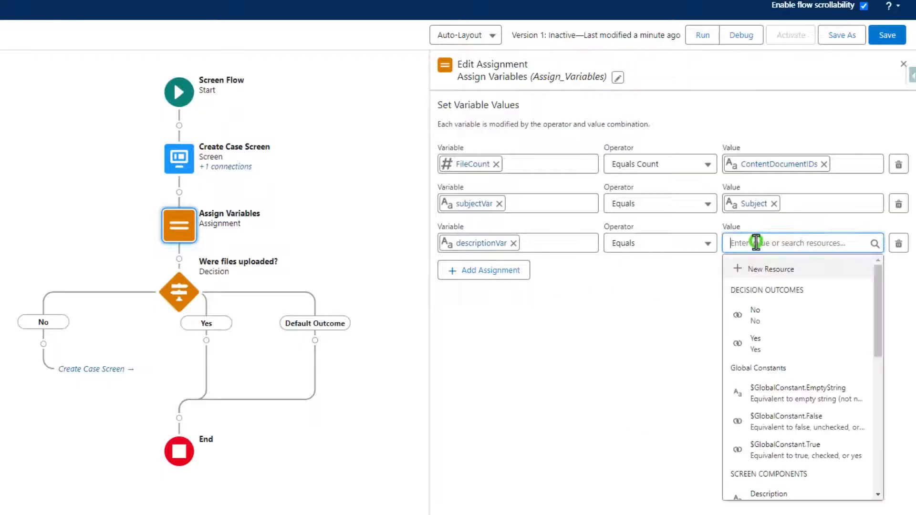
type("desc")
left_click(761, 292)
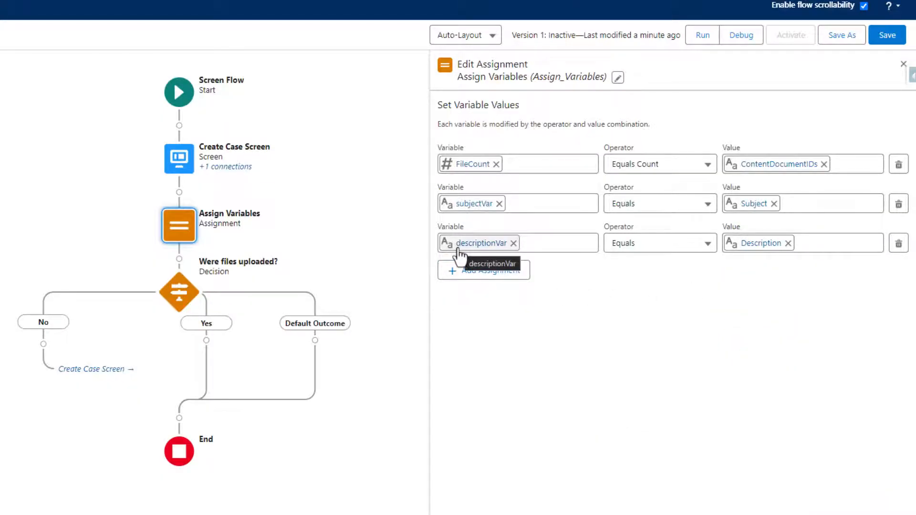
left_click(887, 36)
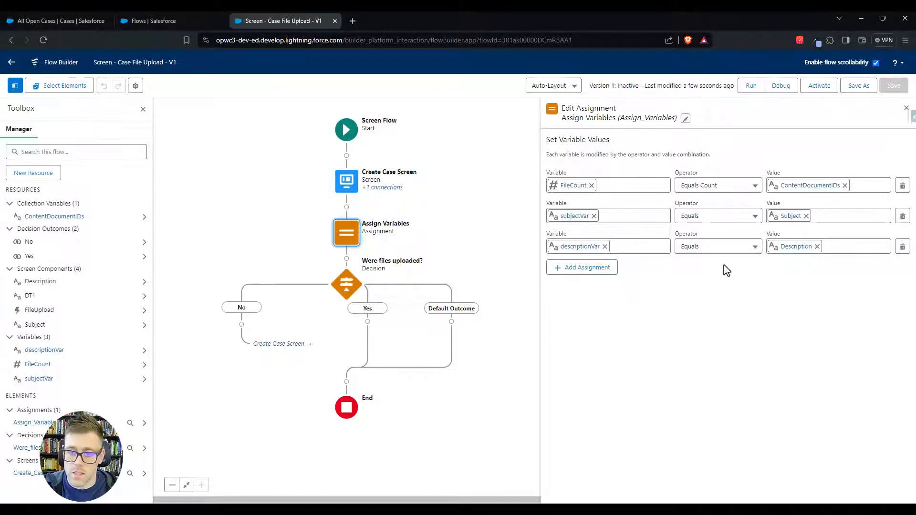
left_click(906, 107)
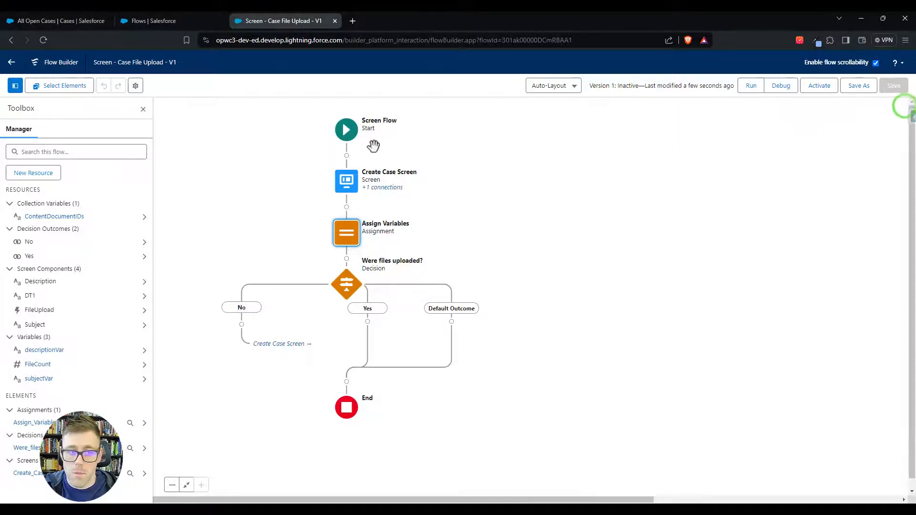
In the Create Case Screen, set the Subject component's default value to the subjectVar variable.
double_click(350, 190)
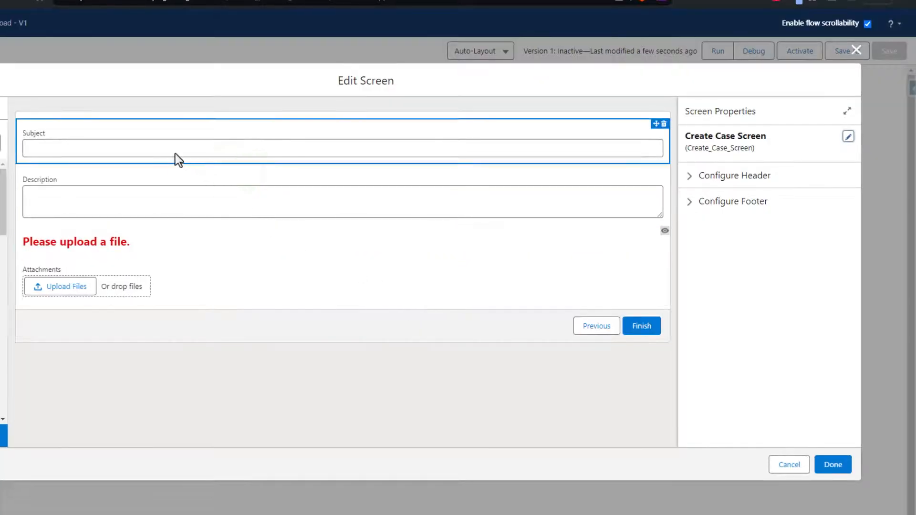
left_click(297, 172)
left_click(716, 241)
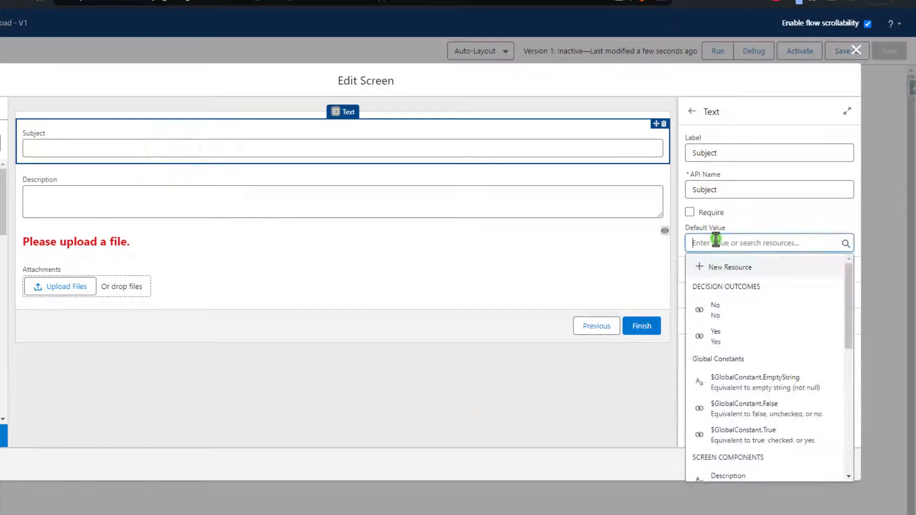
type("sub")
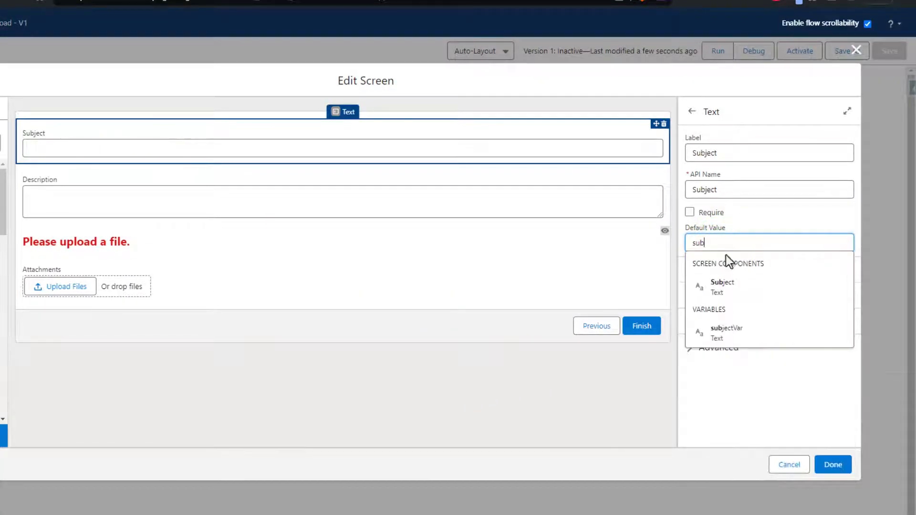
left_click(738, 330)
left_click(766, 215)
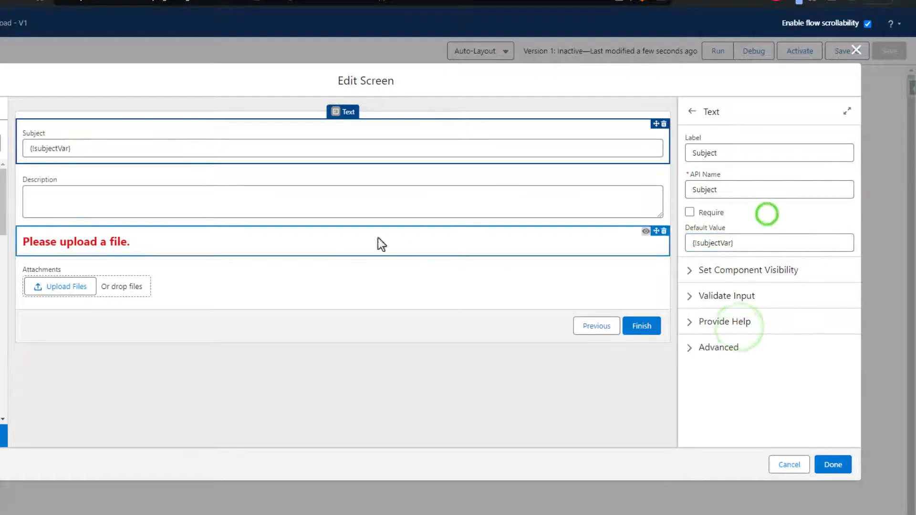
Set the Description long text area's default value to the descriptionVar variable.
left_click(177, 199)
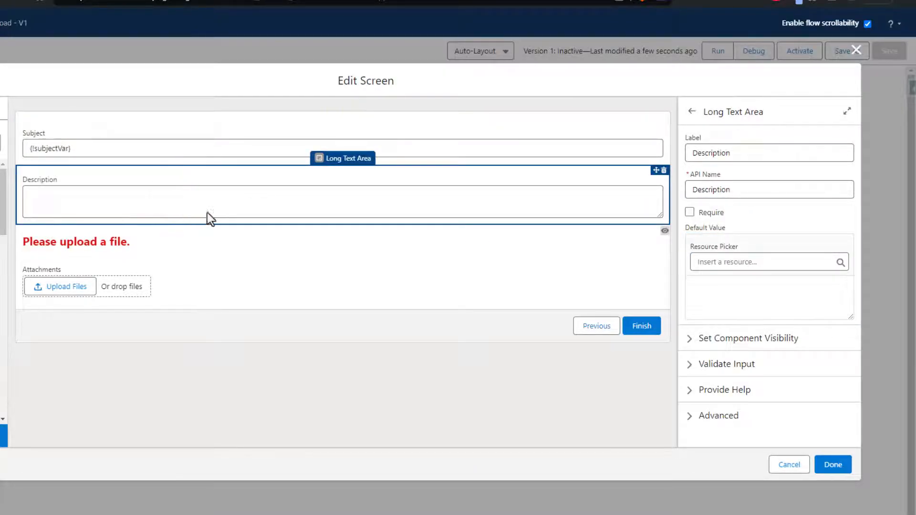
left_click(733, 298)
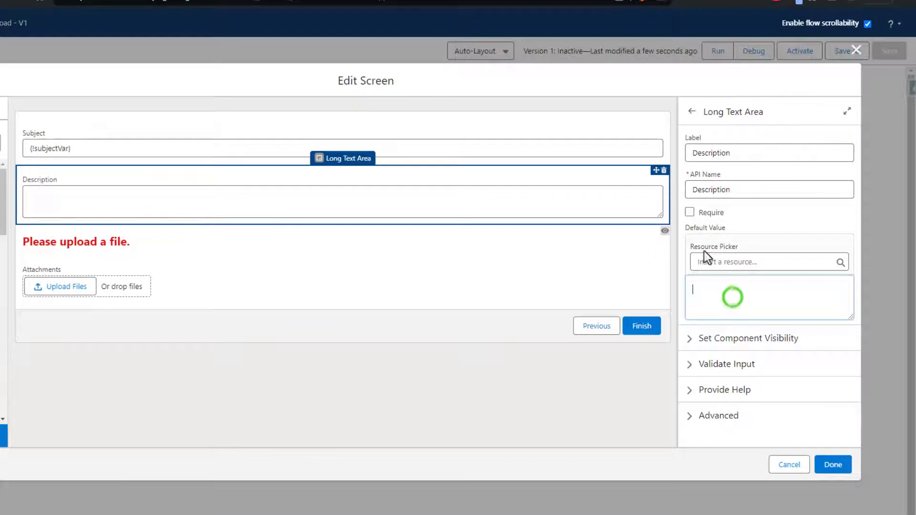
left_click(732, 262)
type("des")
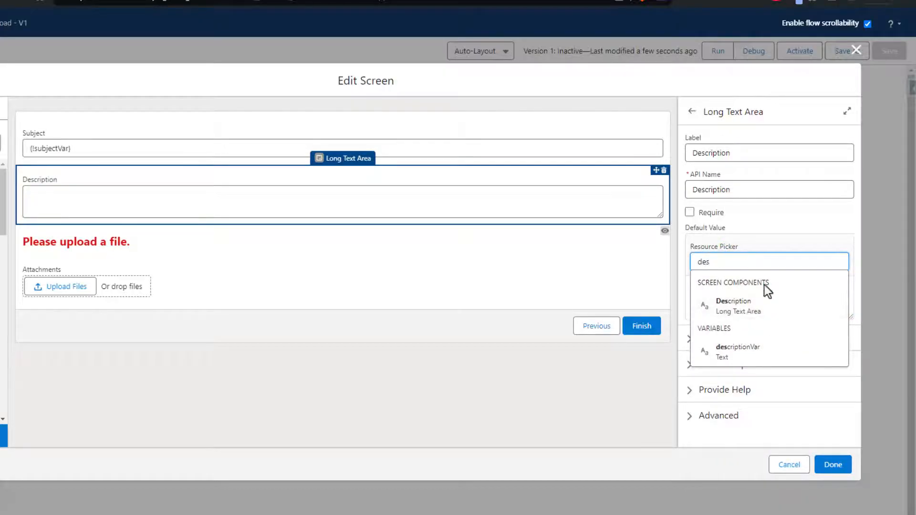
left_click(724, 353)
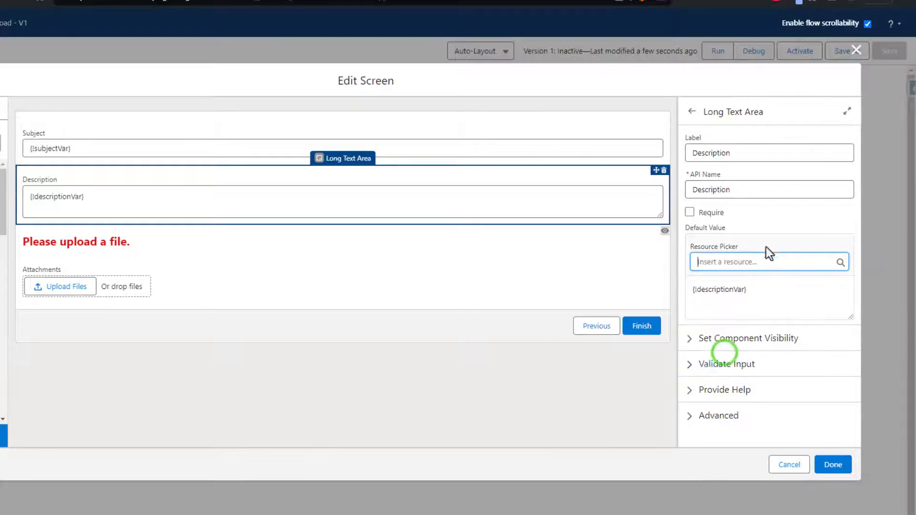
left_click(771, 222)
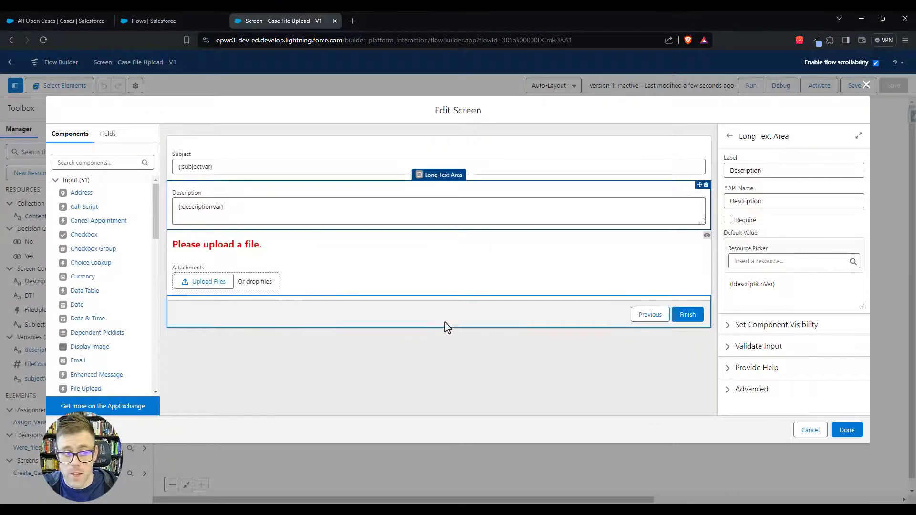
Confirm the Create Case Screen edits and save the flow.
triple_click(782, 284)
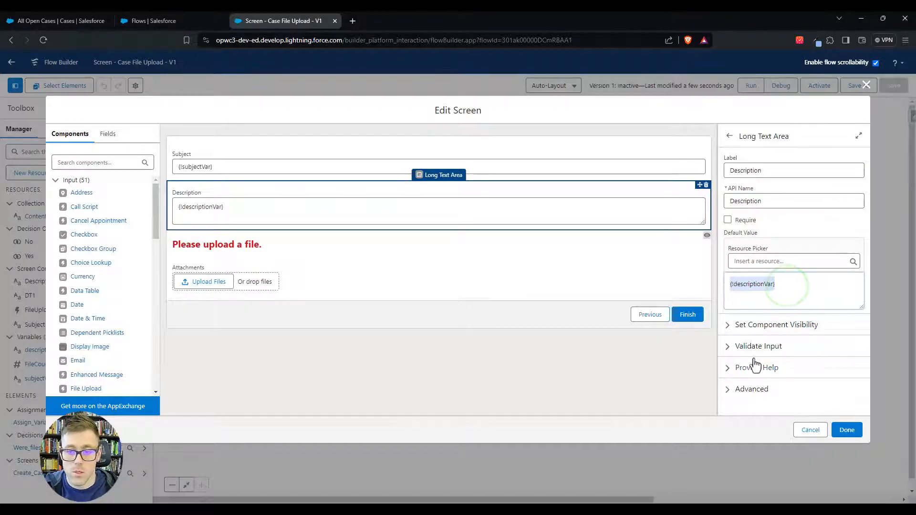
left_click(847, 430)
left_click(895, 86)
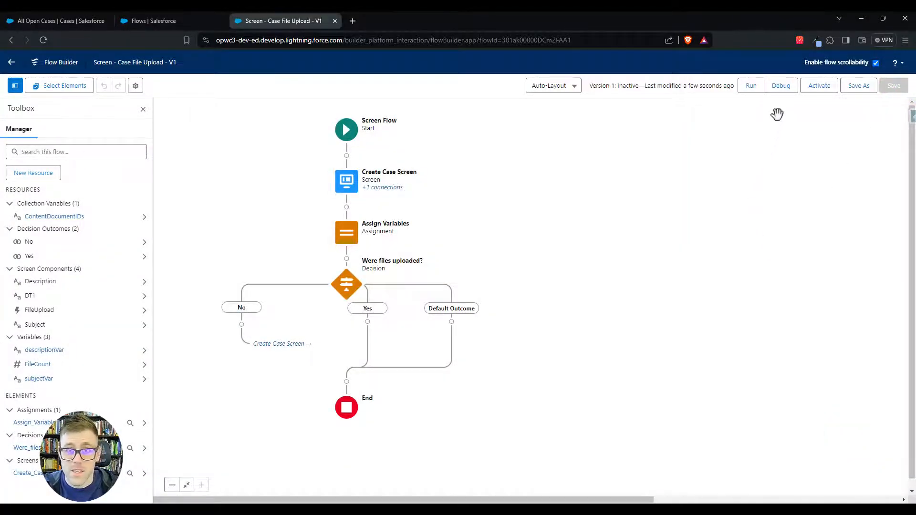
Start a debug run of the flow and enter Test as Subject and Test description as Description.
left_click(785, 86)
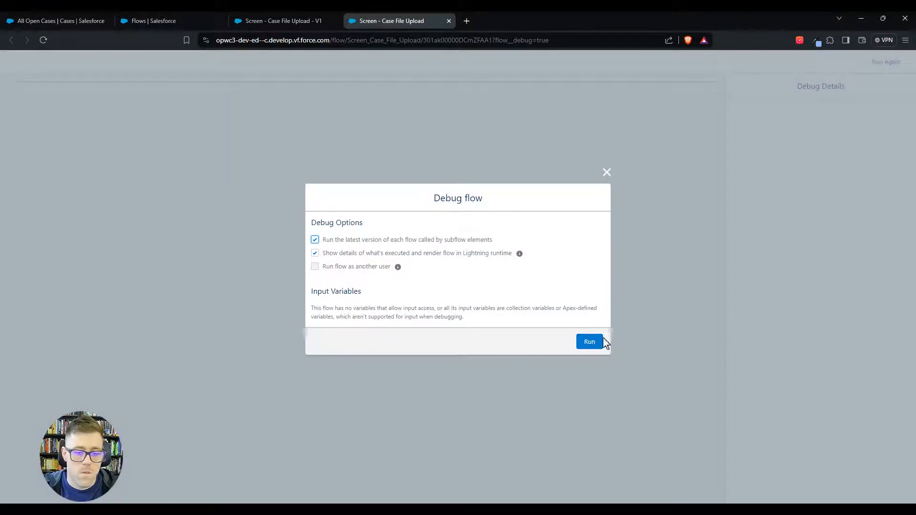
left_click(589, 341)
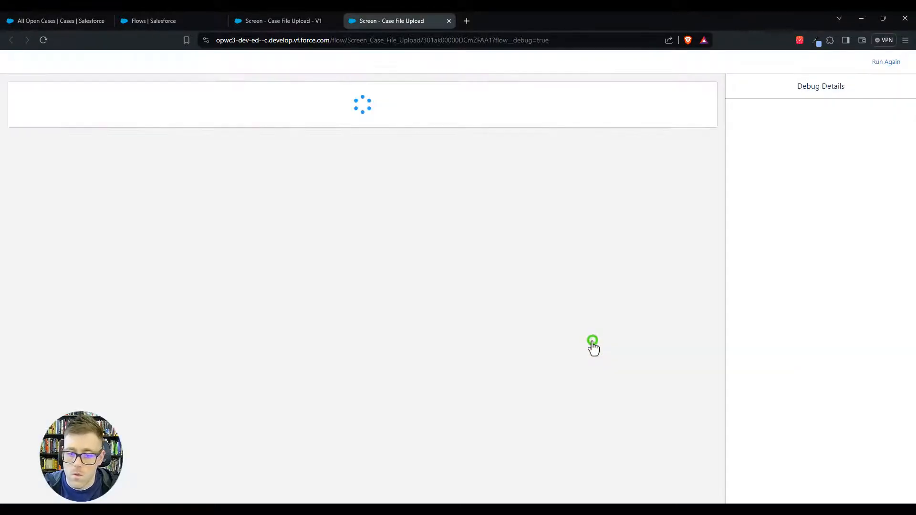
left_click(51, 101)
type("Test")
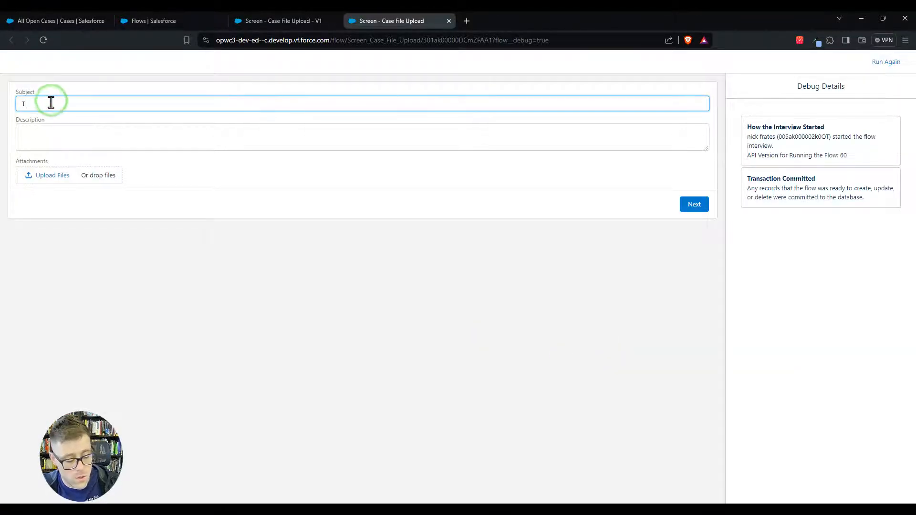
left_click(74, 133)
type("Test des")
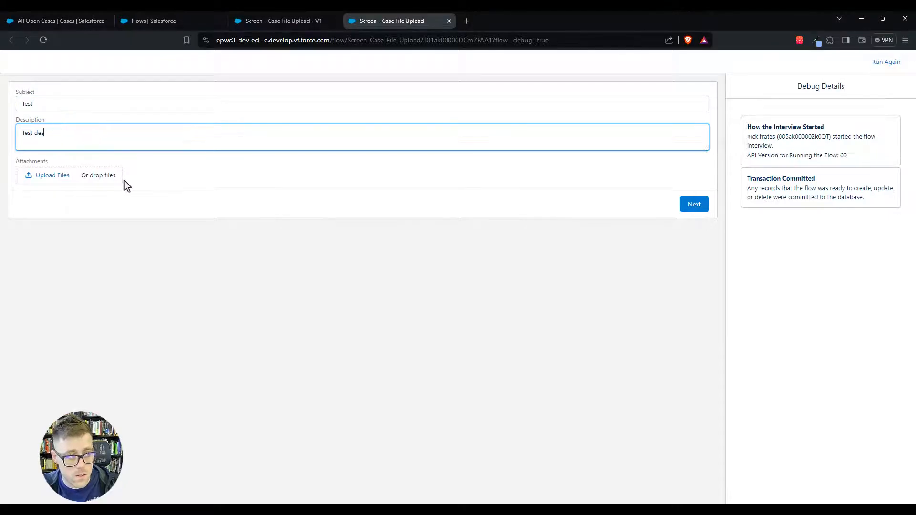
type("cription")
left_click(282, 169)
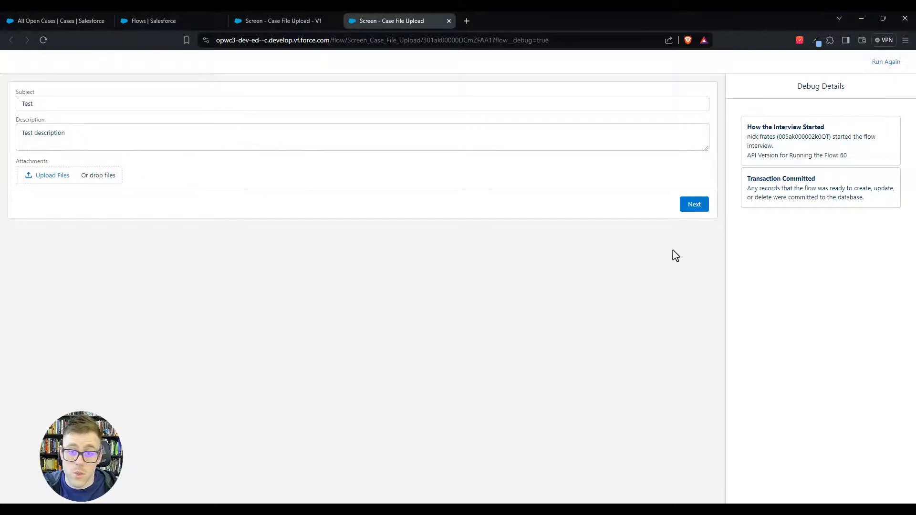
Submit the case screen without a file, check whether Subject and Description keep their values, and close the debug run.
left_click(692, 217)
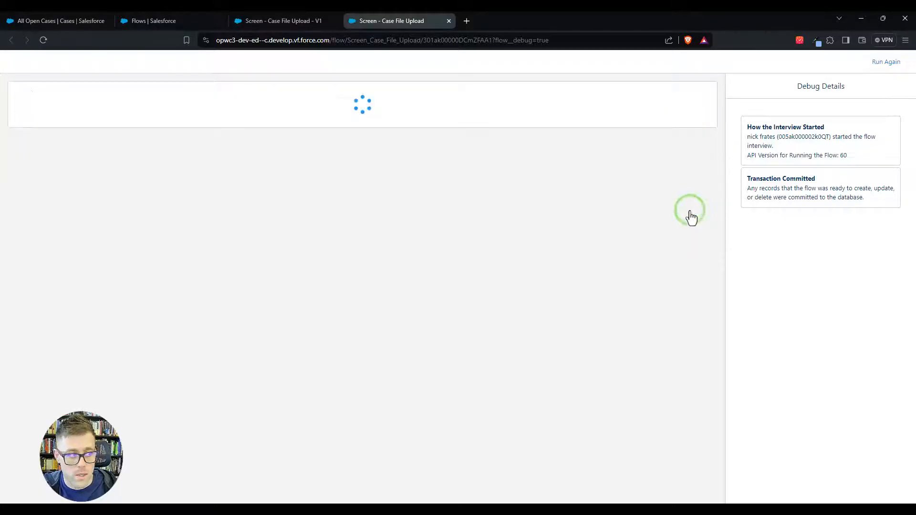
left_click(295, 174)
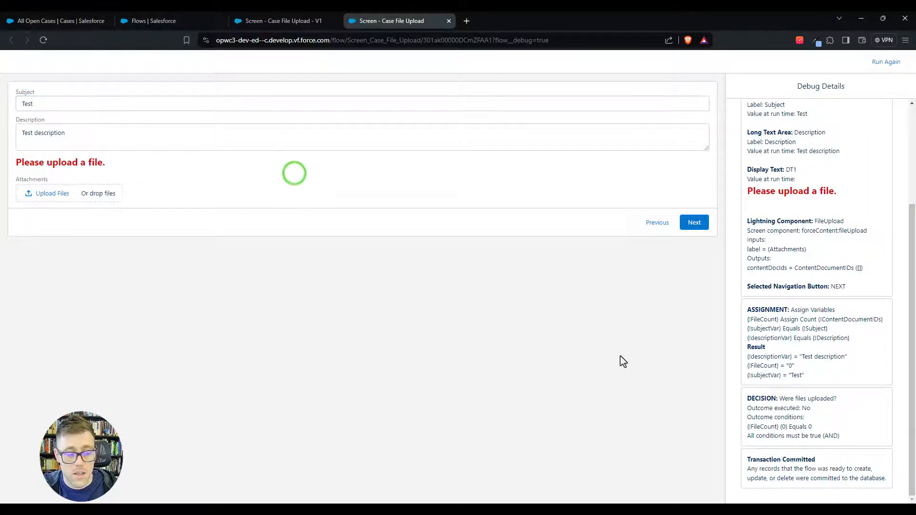
left_click(54, 104)
triple_click(74, 130)
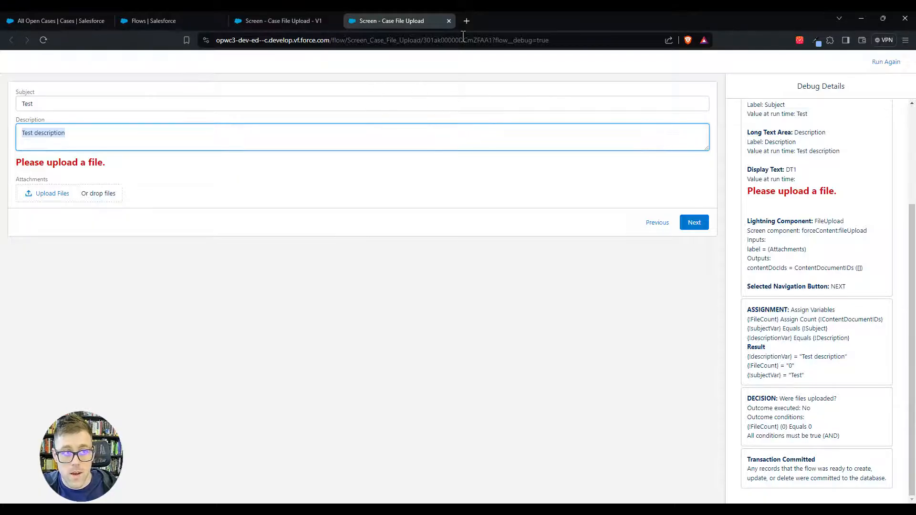
left_click(449, 21)
Add a Create Records element on the Yes path of the file upload decision.
left_click(578, 292)
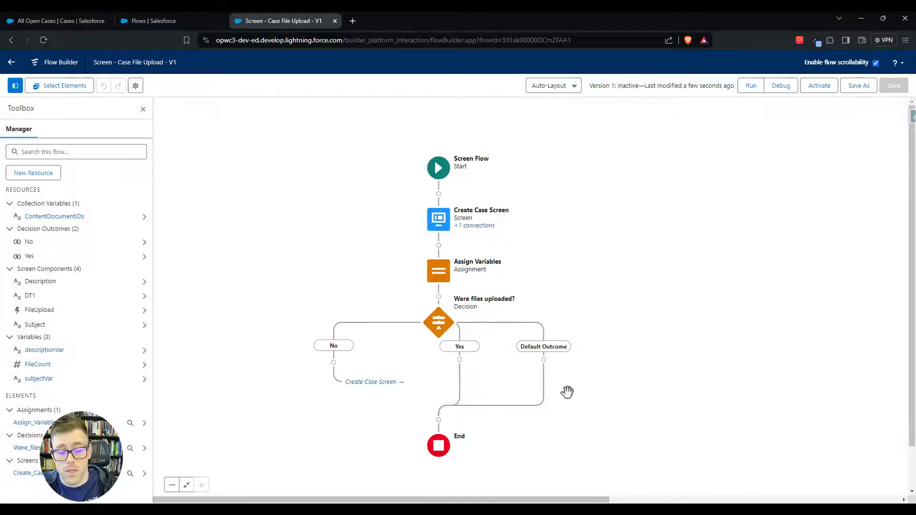
left_click(460, 360)
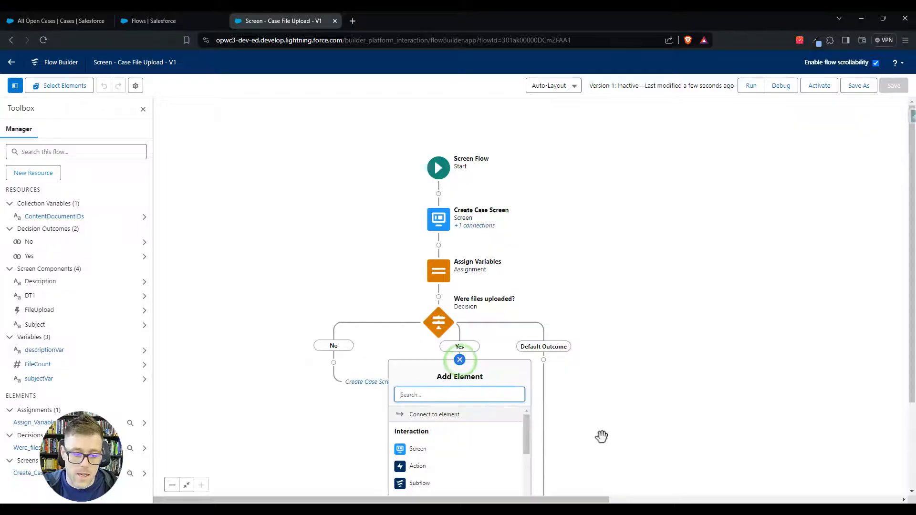
left_click_drag(610, 439, 634, 358)
scroll(507, 351, "down", 5)
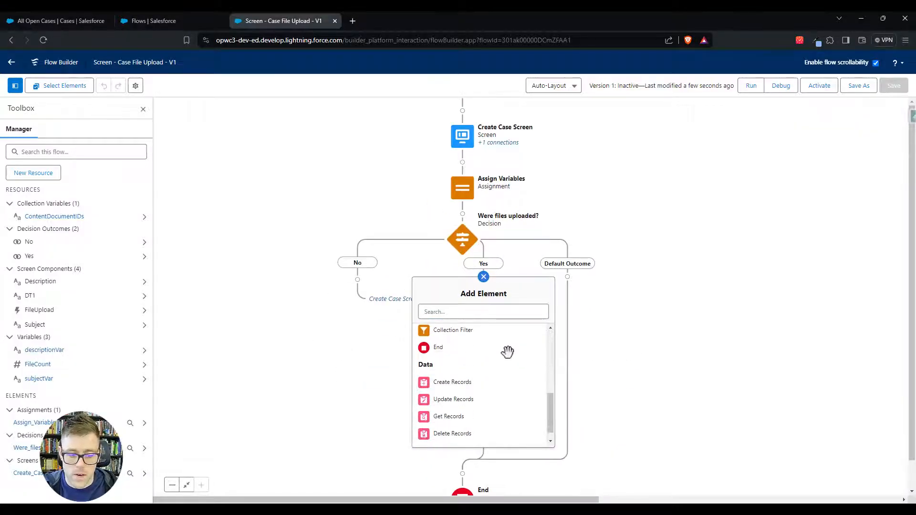
left_click(459, 390)
Label the new Create Records element Create a Case, with API name Create_a_Case.
left_click(565, 143)
type("crea")
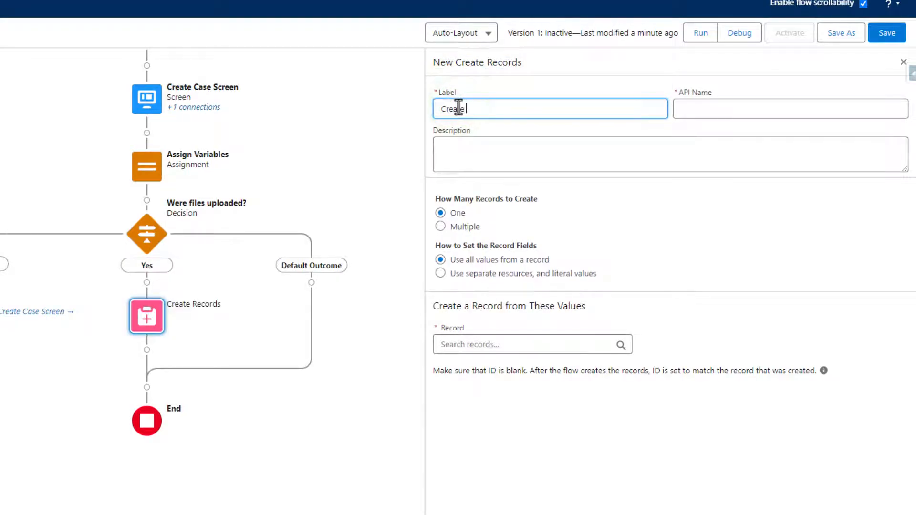
key("Tab")
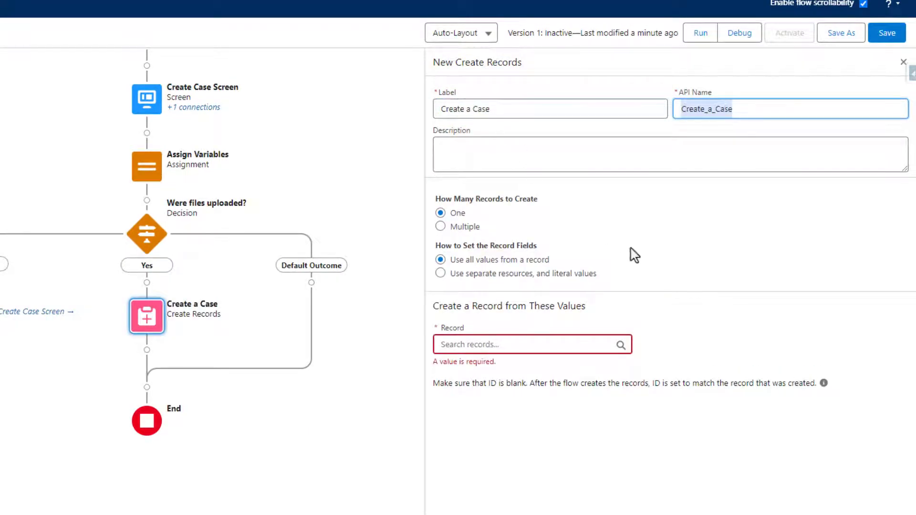
left_click(678, 228)
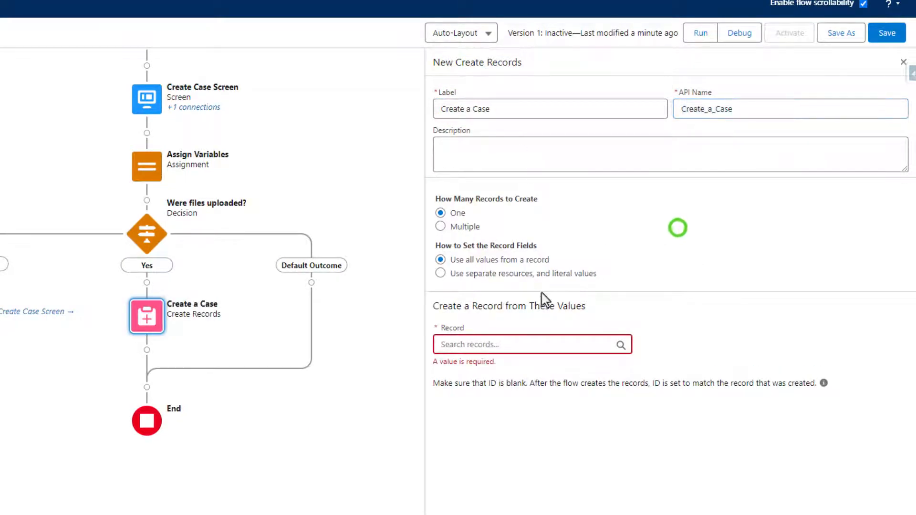
Set Create a Case to use separate resources and literal values, with Case as the object.
left_click(440, 273)
left_click(472, 345)
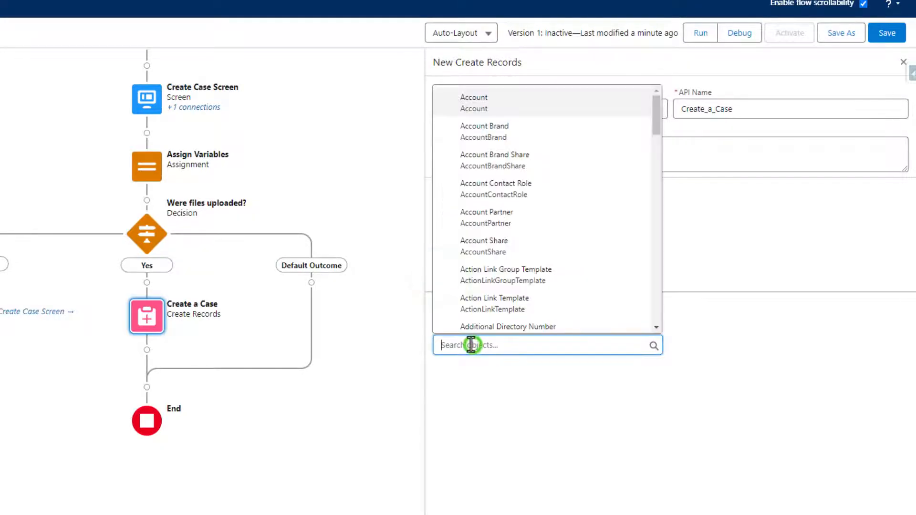
type("case")
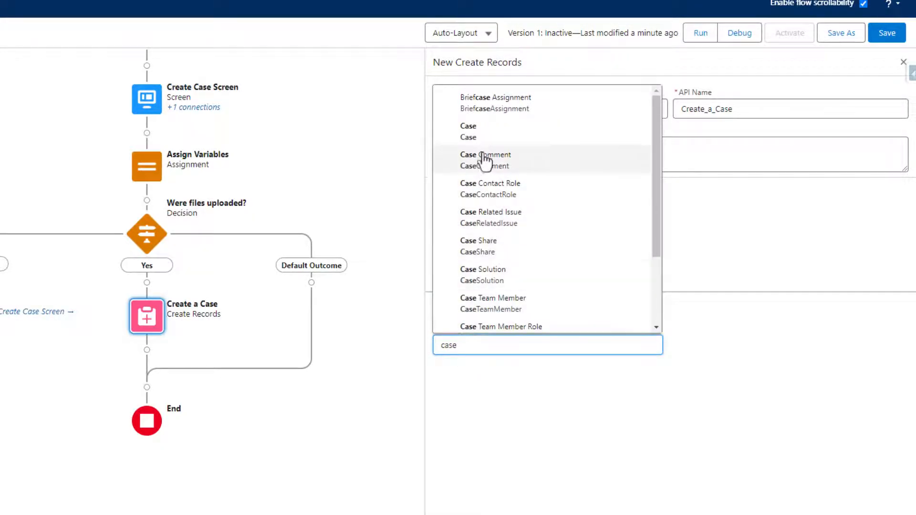
left_click(474, 132)
left_click(699, 260)
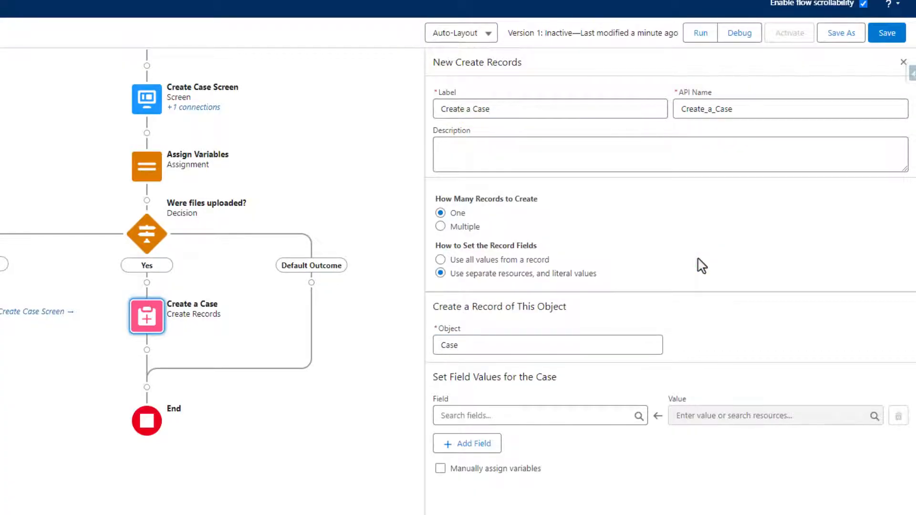
Add Subject and Description as the case fields that the Create a Case element sets.
left_click(508, 415)
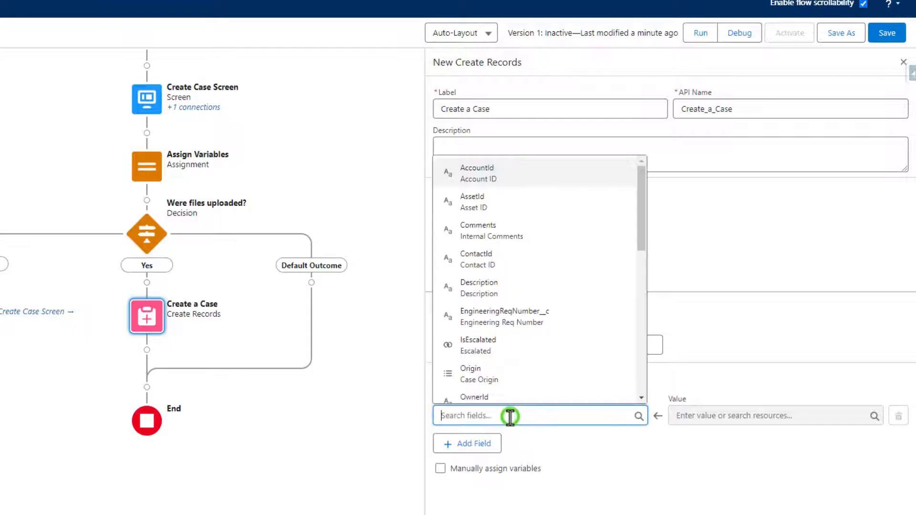
type("subj")
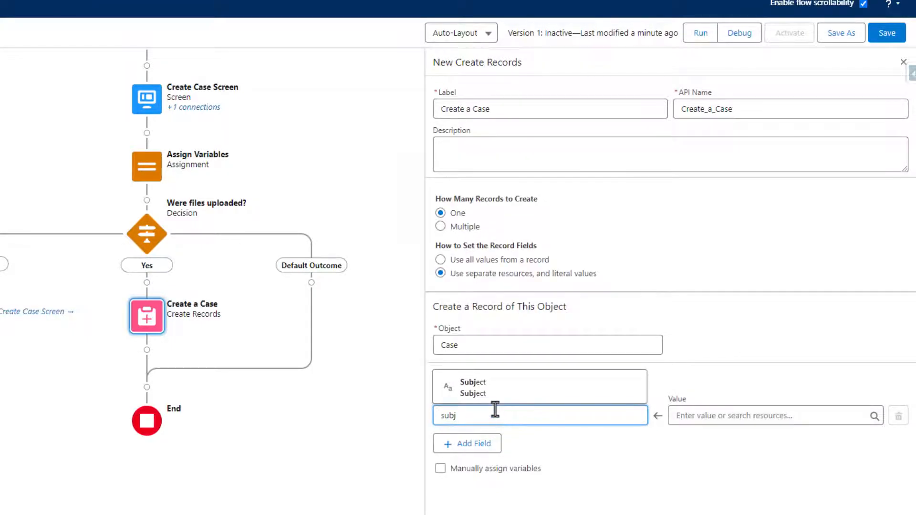
left_click(482, 386)
left_click(472, 444)
left_click(470, 454)
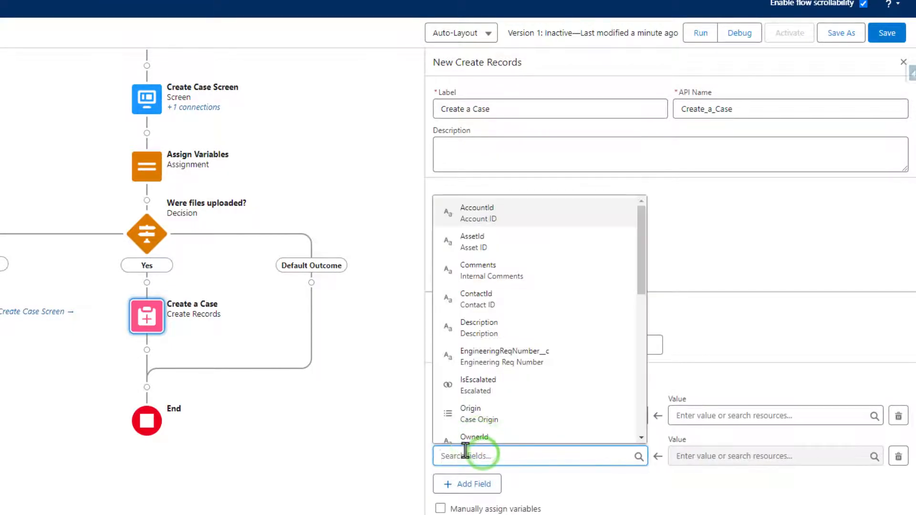
type("desc")
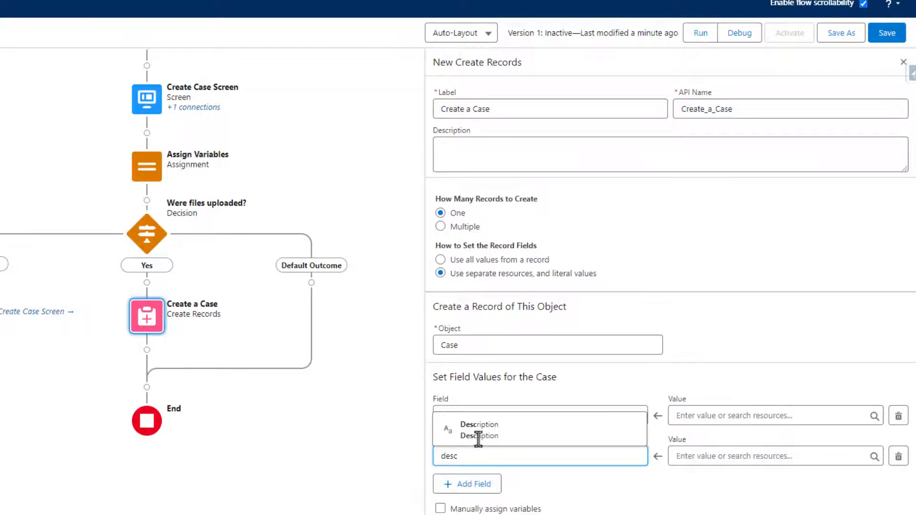
left_click(481, 430)
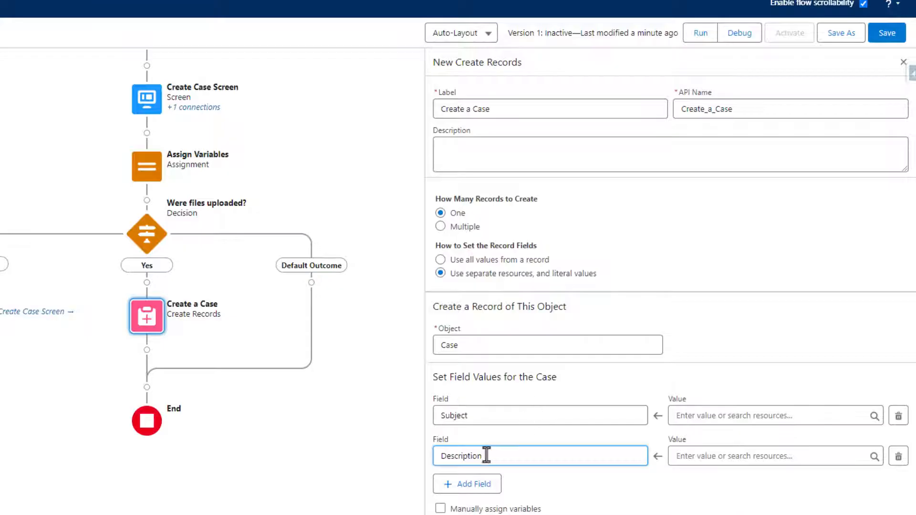
Map the Subject and Description fields to the screen components of the same names, save the flow, and close the element's settings.
left_click(710, 414)
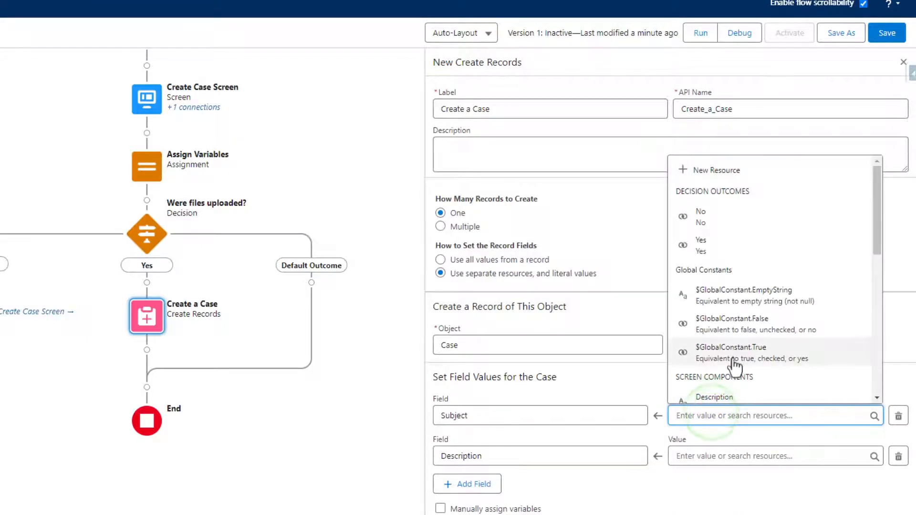
type("sub")
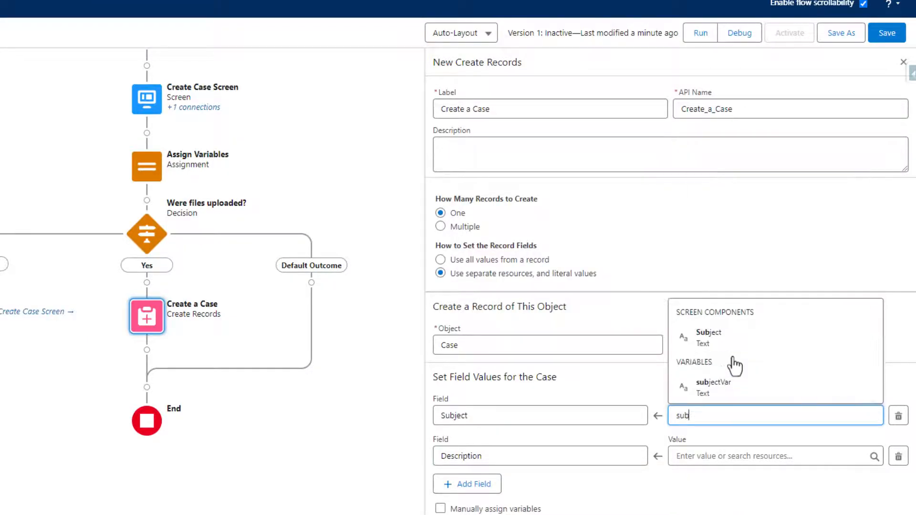
left_click(714, 339)
left_click(706, 455)
type("des")
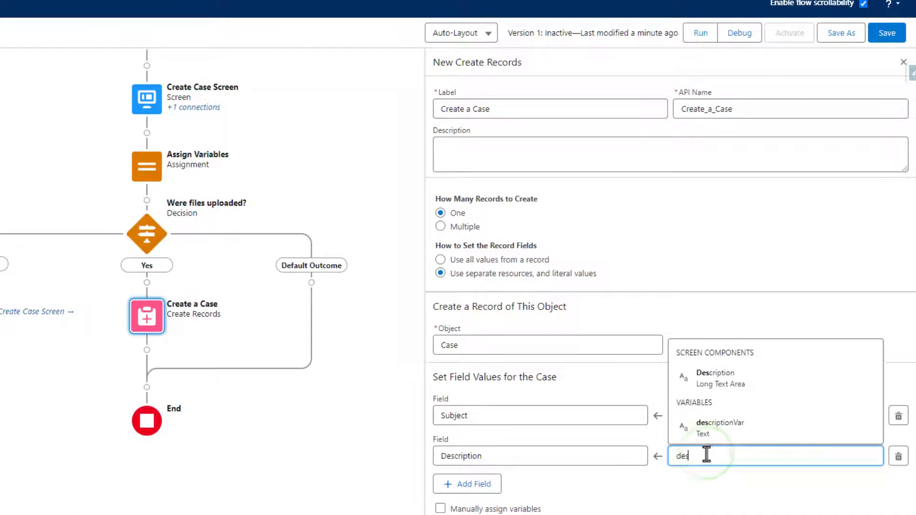
left_click(727, 387)
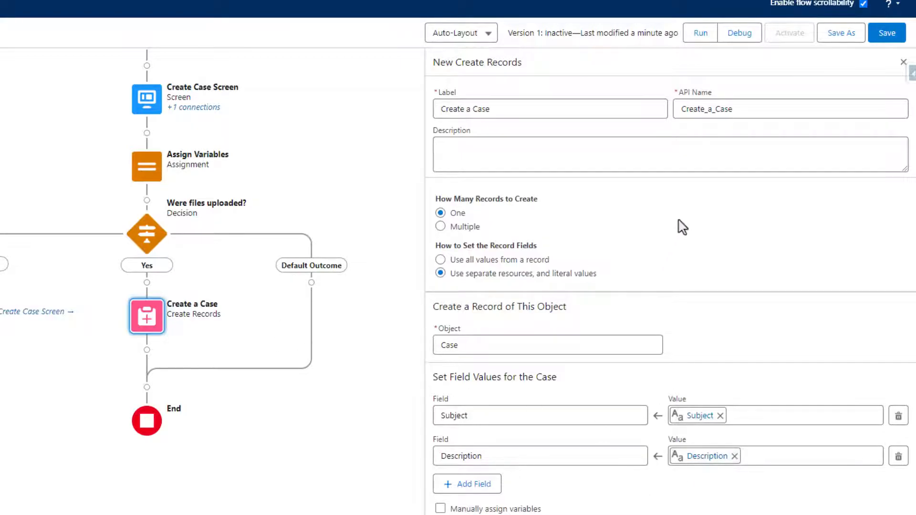
left_click(887, 33)
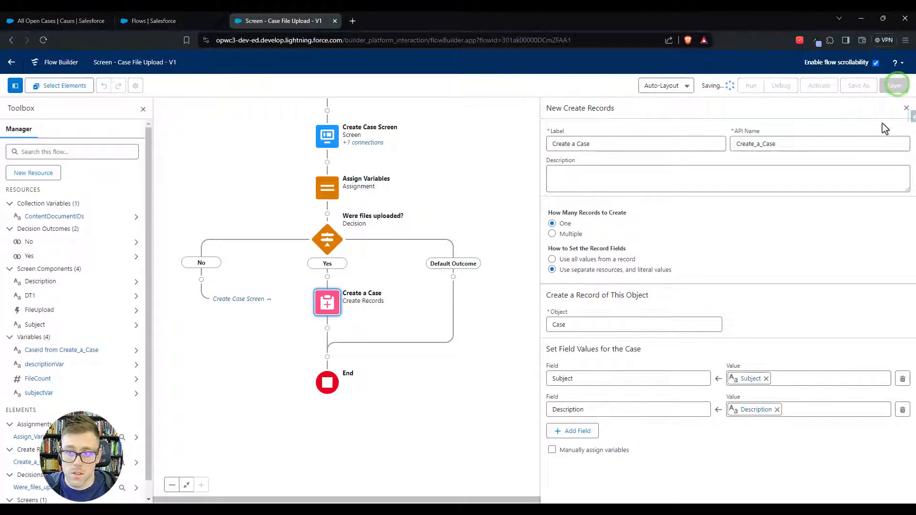
left_click(907, 110)
Add a Loop element directly after Create a Case on the Yes path.
left_click_drag(571, 205, 600, 218)
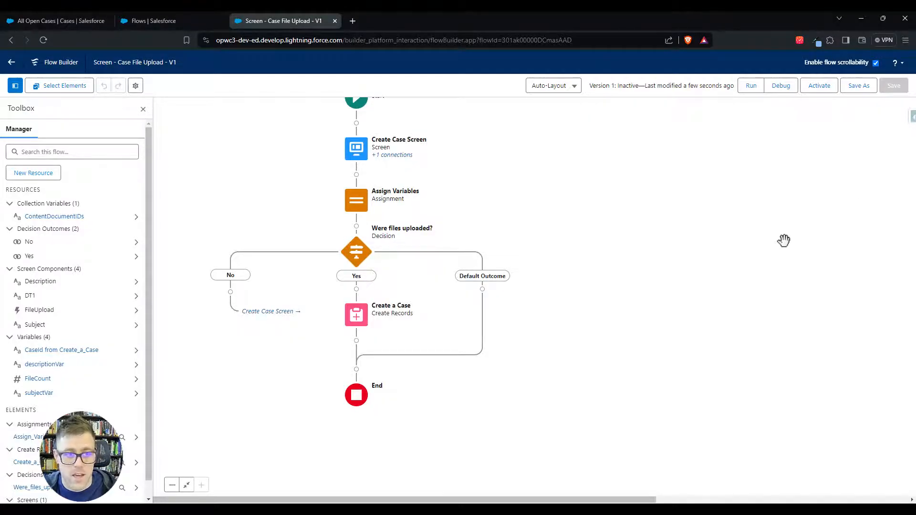
left_click_drag(590, 190, 677, 215)
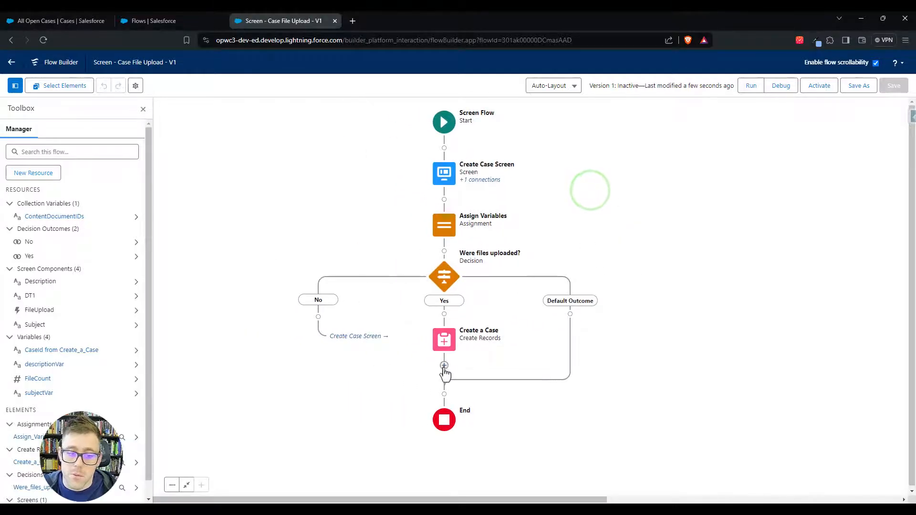
left_click_drag(668, 353, 677, 335)
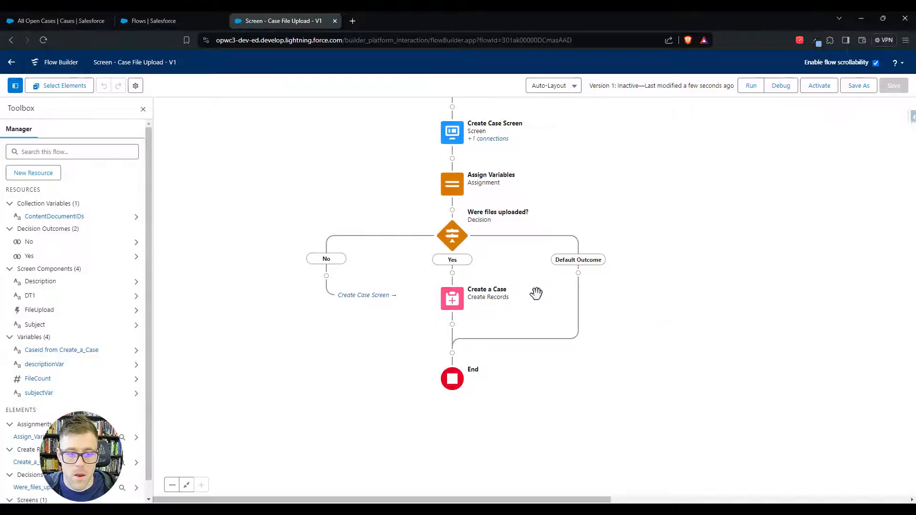
left_click(452, 325)
type("loop")
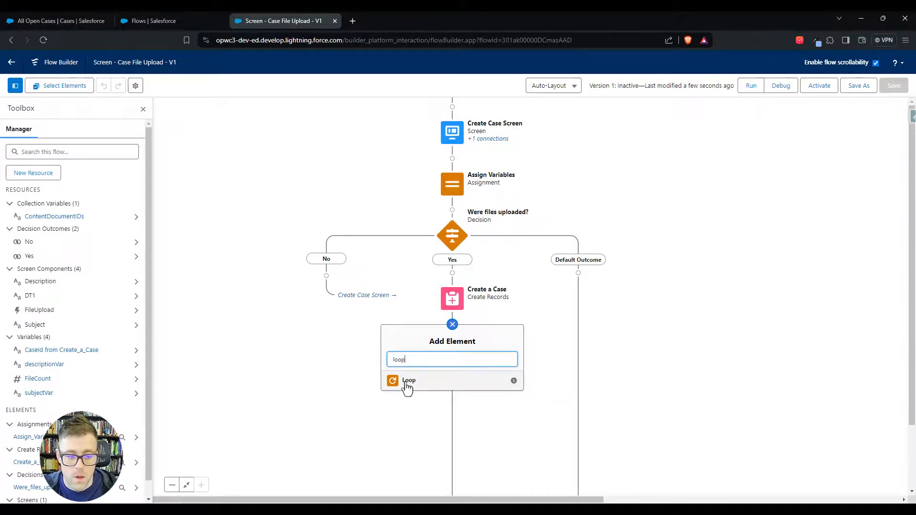
left_click(407, 384)
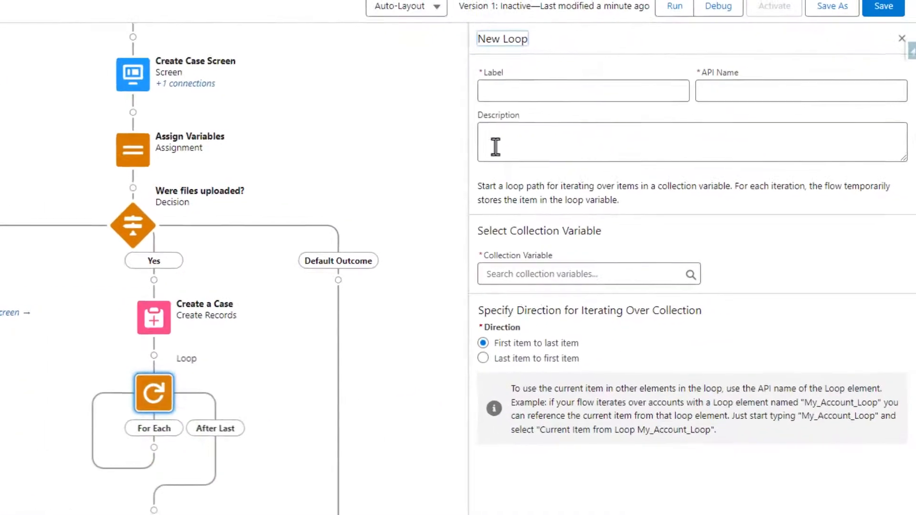
Label the loop Loop through Files, iterate over the ContentDocumentIDs collection, save the flow, and close the loop's settings.
left_click(567, 136)
type("Loo")
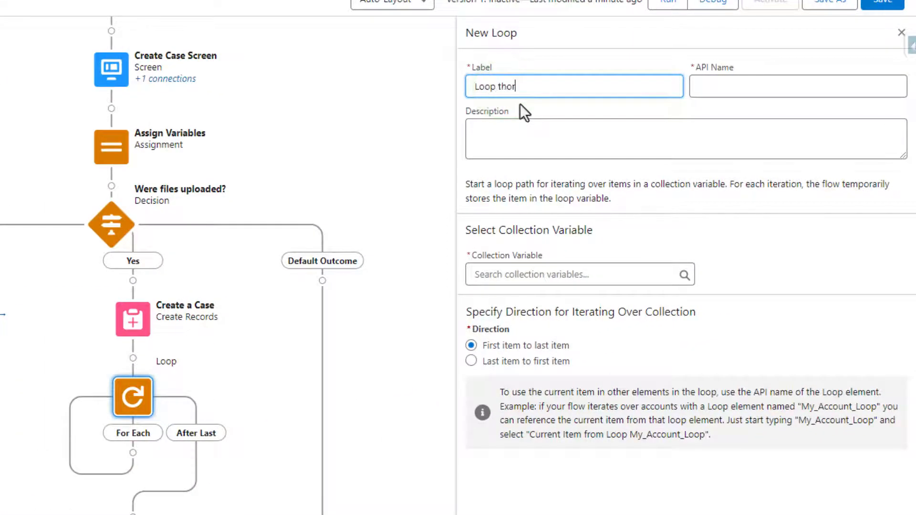
type("p through Files")
key("Tab")
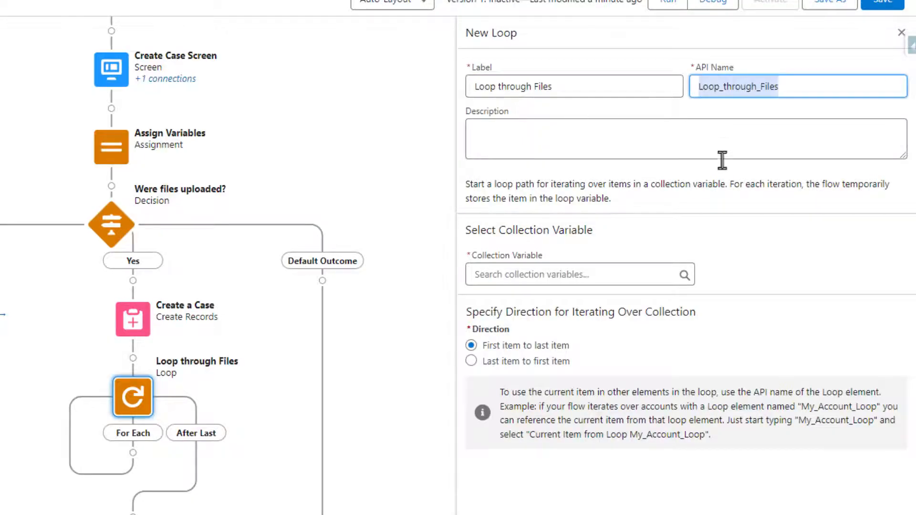
left_click(564, 274)
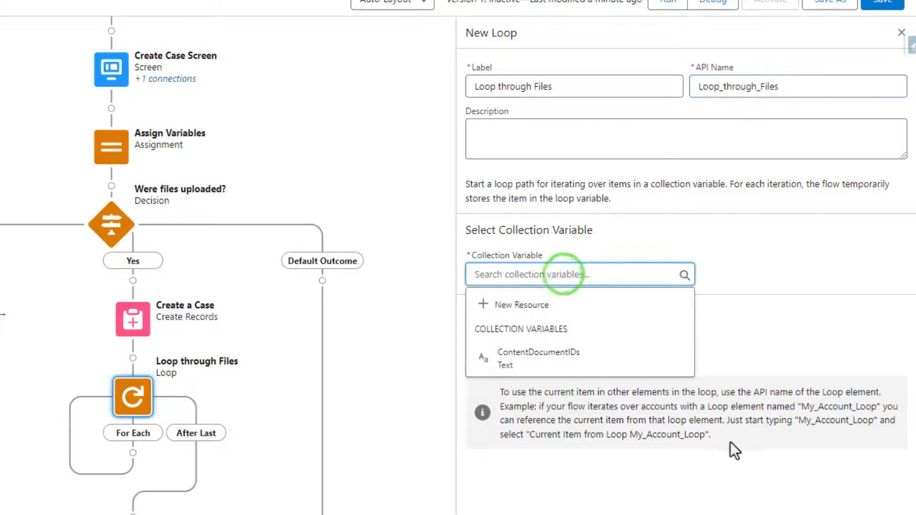
left_click(504, 367)
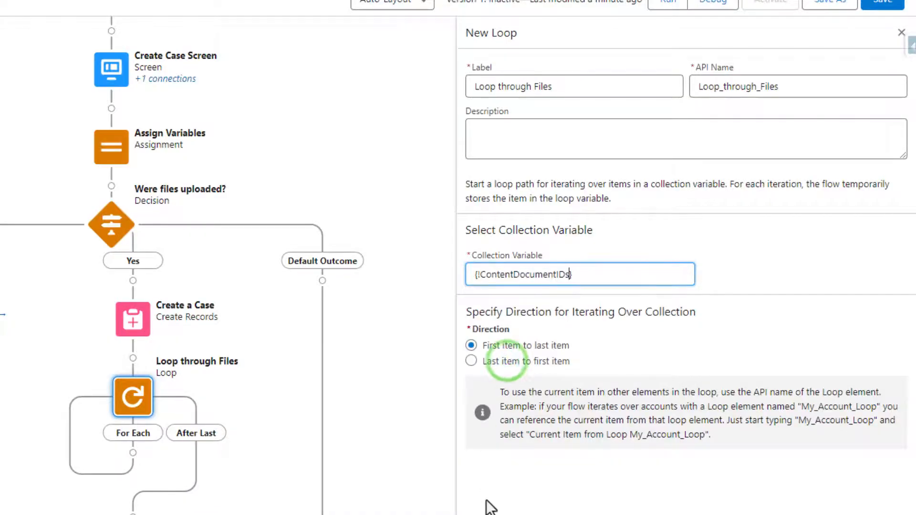
left_click(887, 3)
left_click(901, 32)
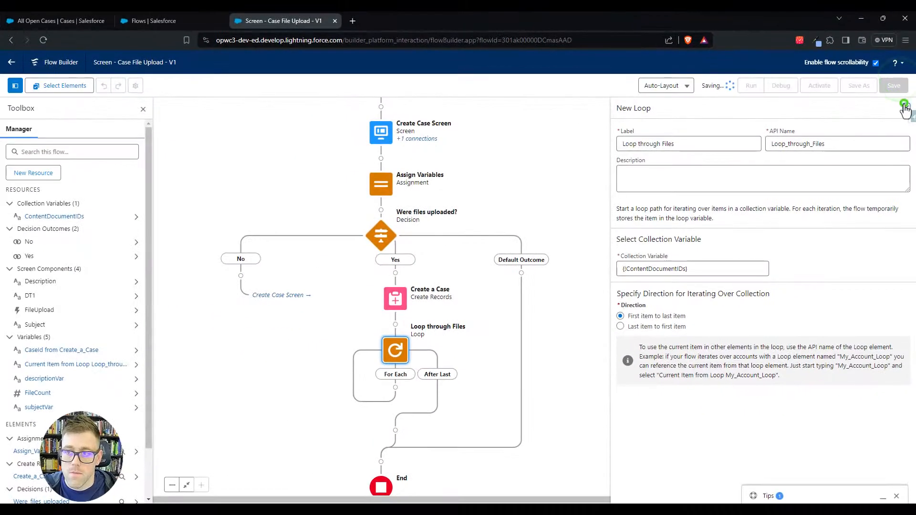
Start a new variable resource with the API name singleContentDocLink.
left_click_drag(624, 361, 709, 321)
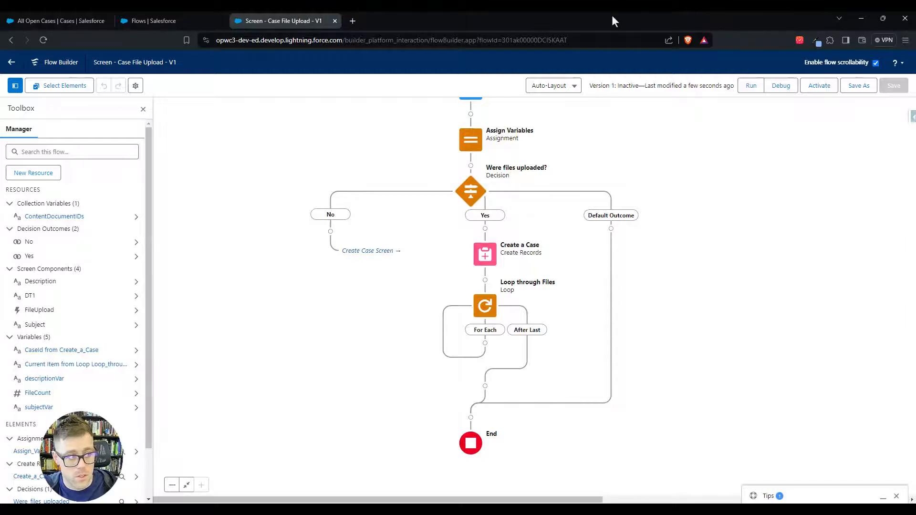
left_click(52, 175)
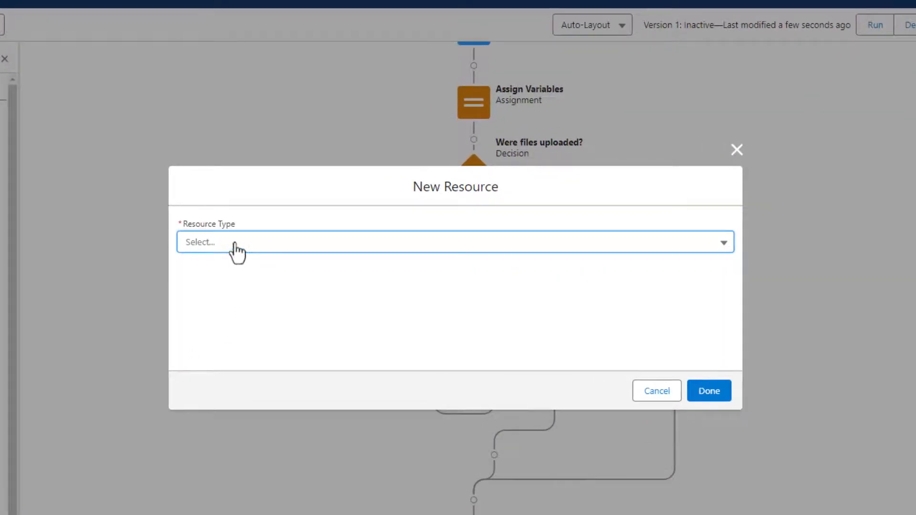
left_click(235, 242)
left_click(265, 269)
left_click(245, 266)
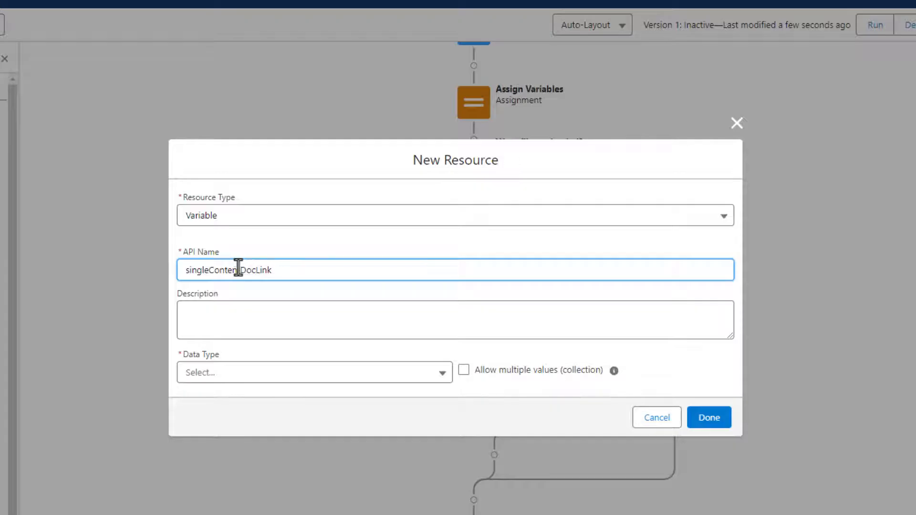
Give the singleContentDocLink variable the Record data type with Content Document Link as its object, and finish creating it.
left_click(222, 373)
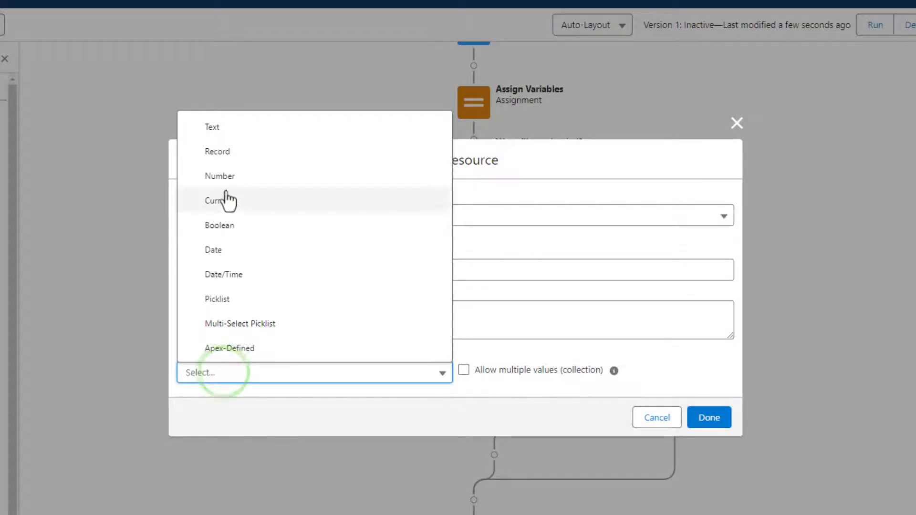
left_click(217, 152)
left_click(245, 372)
type("content")
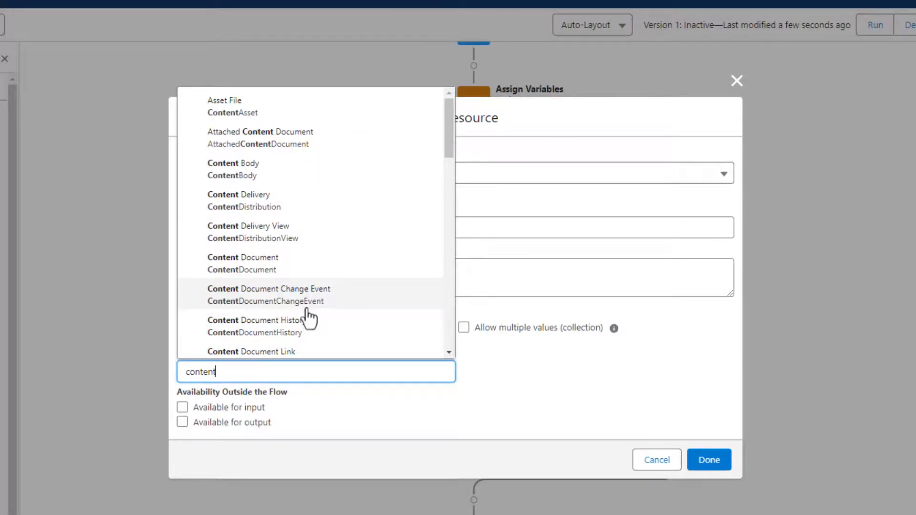
scroll(306, 329, "down", 3)
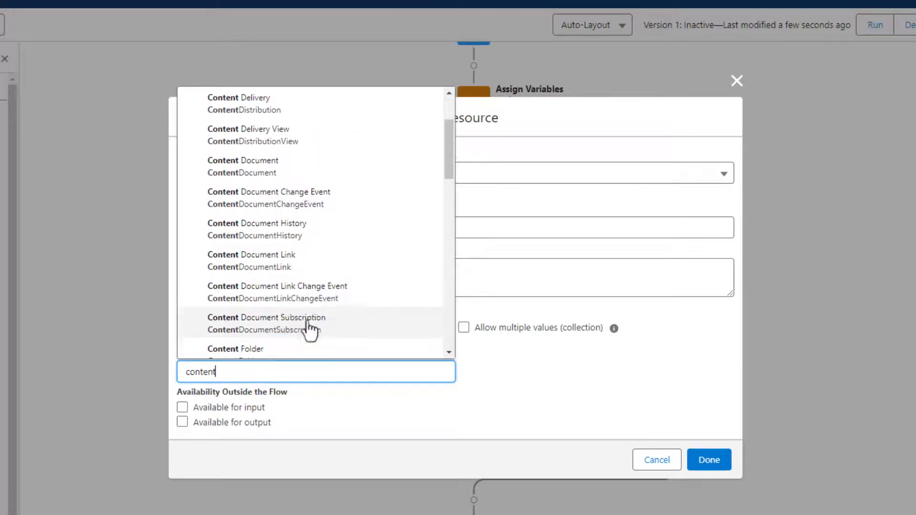
left_click(250, 228)
left_click(371, 416)
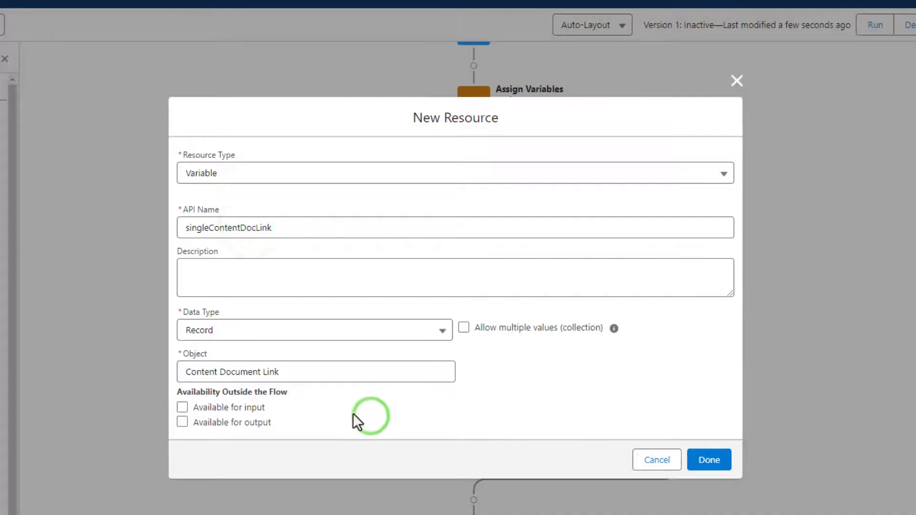
left_click(719, 461)
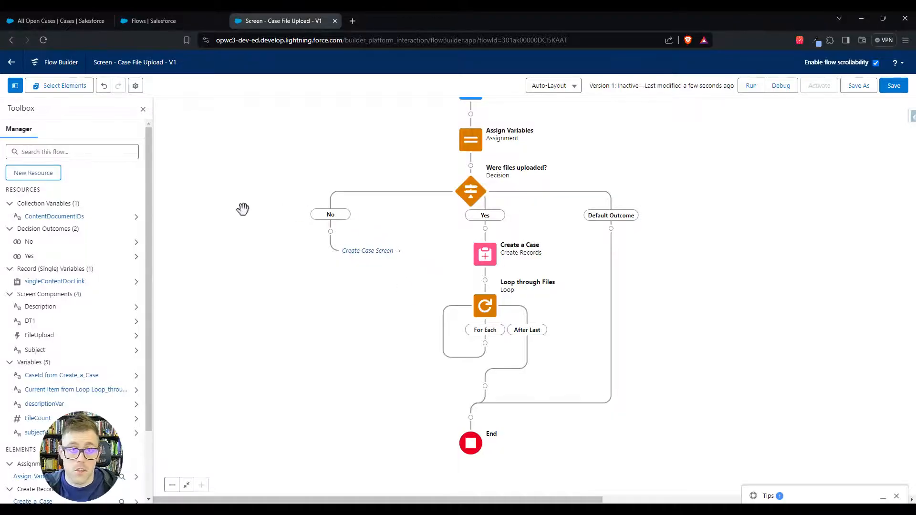
Start a new variable resource with the API name ContentDocumentLinkCollection.
left_click(33, 175)
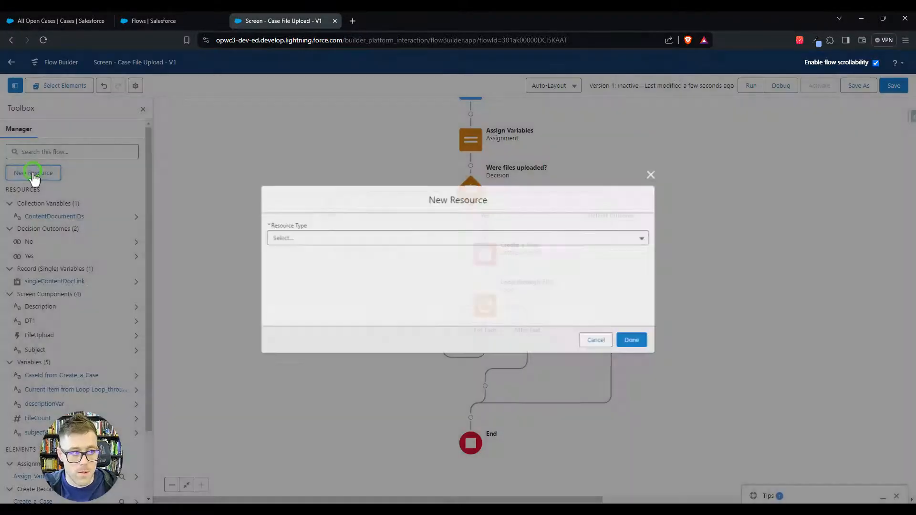
left_click(314, 238)
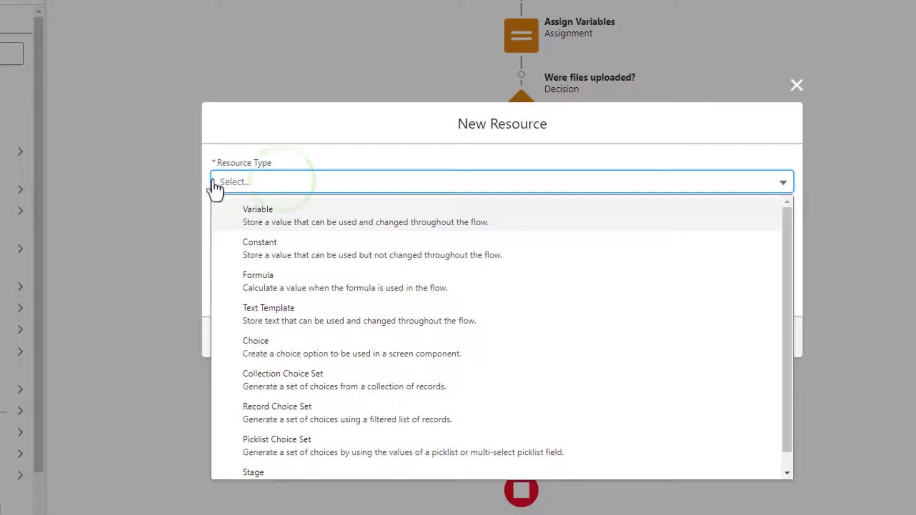
left_click(276, 217)
left_click(244, 216)
type("ContentDocumentLin")
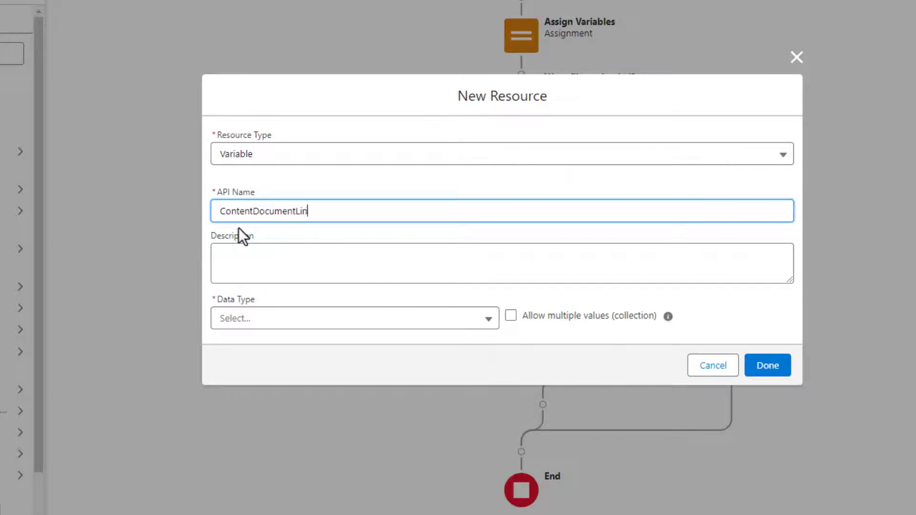
type("kCollection")
Make ContentDocumentLinkCollection a Record variable for the Content Document Link object that allows multiple values, and finish creating it.
left_click(293, 358)
left_click(266, 317)
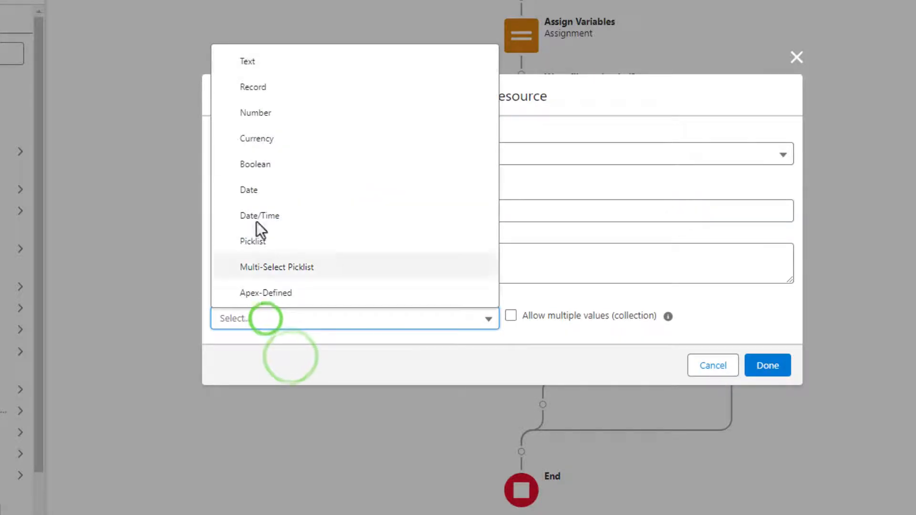
left_click(241, 87)
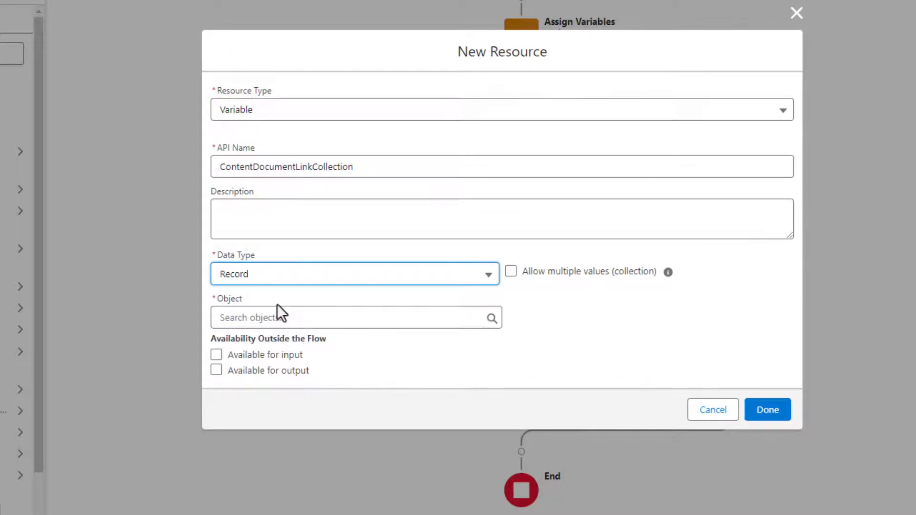
left_click(275, 317)
type("content")
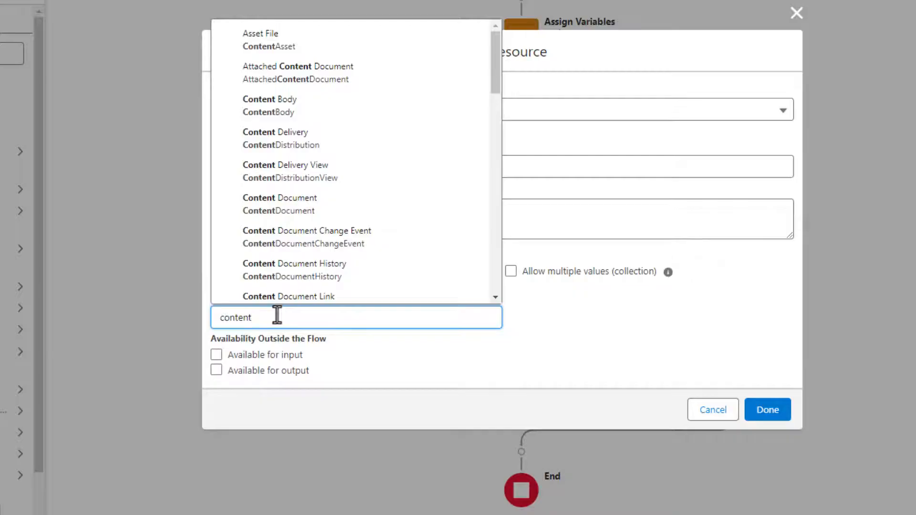
scroll(338, 229, "down", 3)
left_click(348, 226)
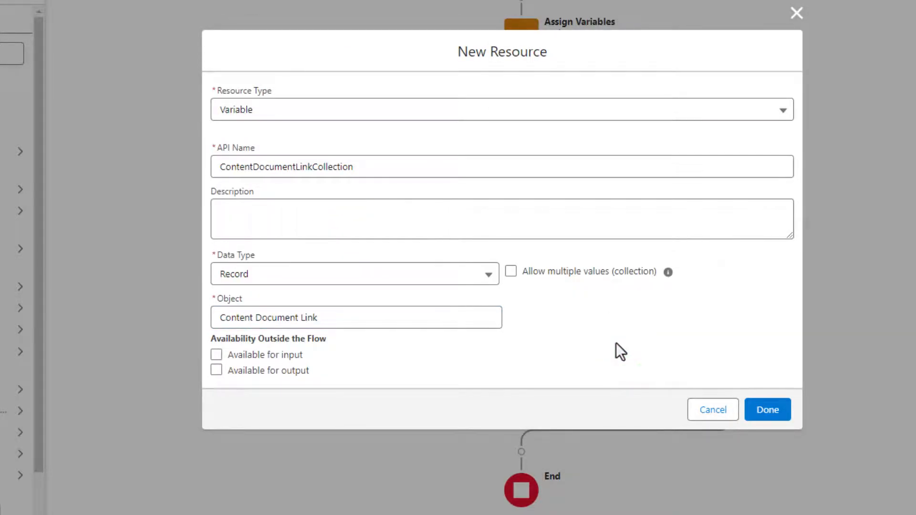
left_click(510, 271)
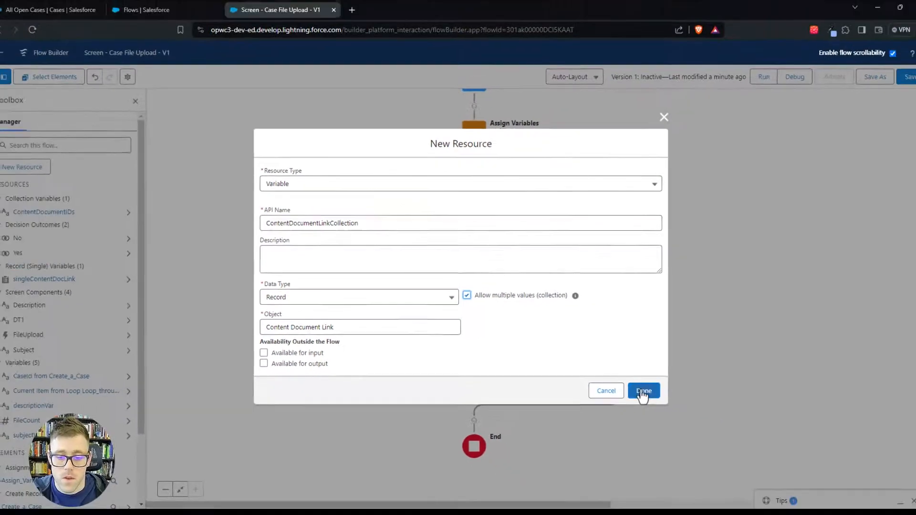
left_click(767, 409)
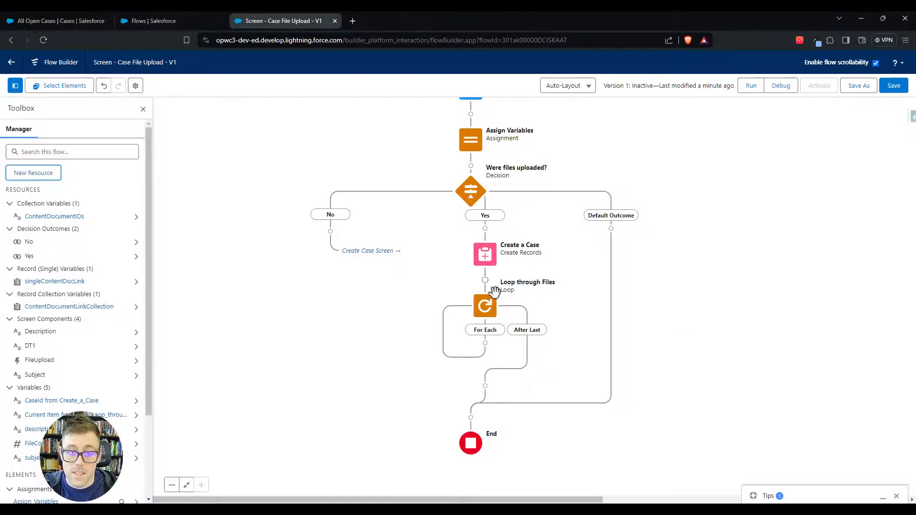
Add an Assignment element on the loop's For Each path and label it Create Content Document Link.
left_click(485, 343)
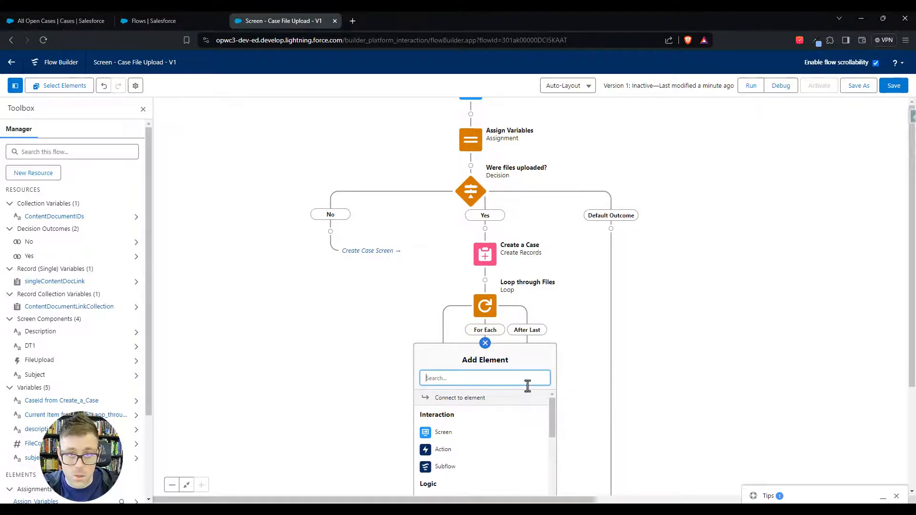
type("ass")
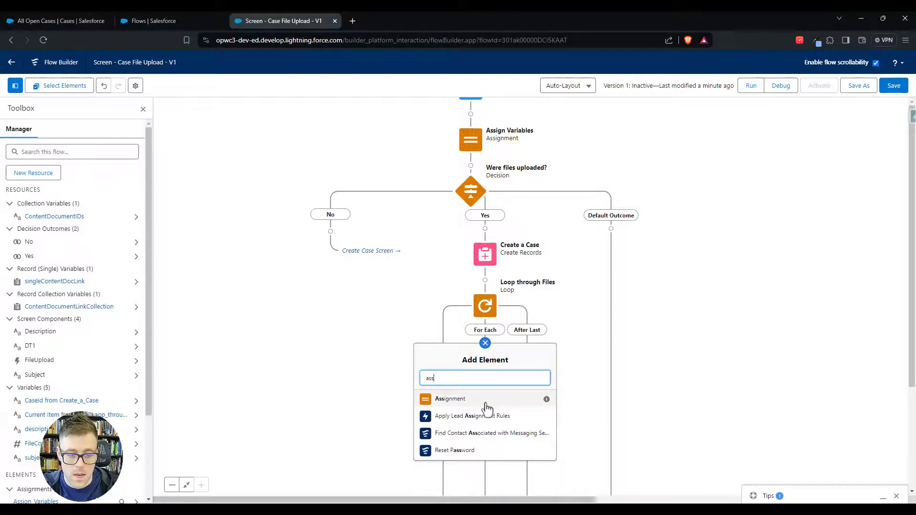
left_click(442, 399)
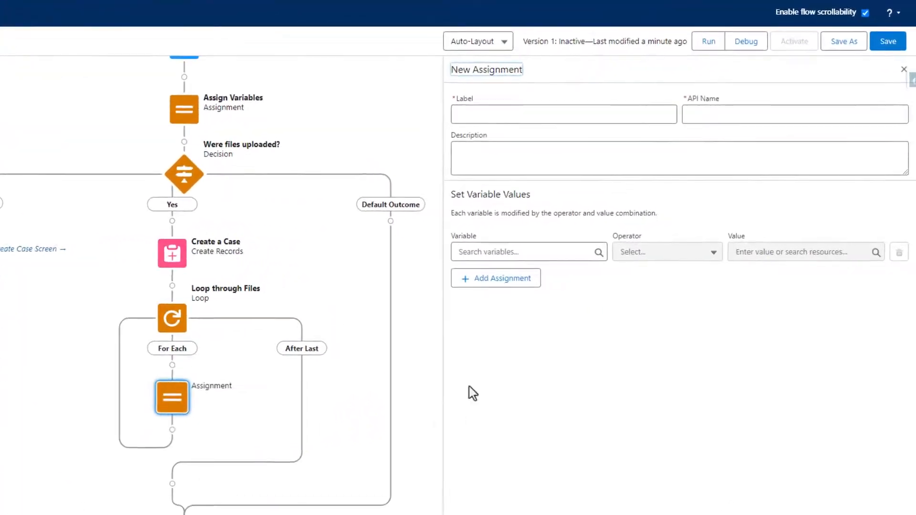
left_click(582, 138)
type("Crea")
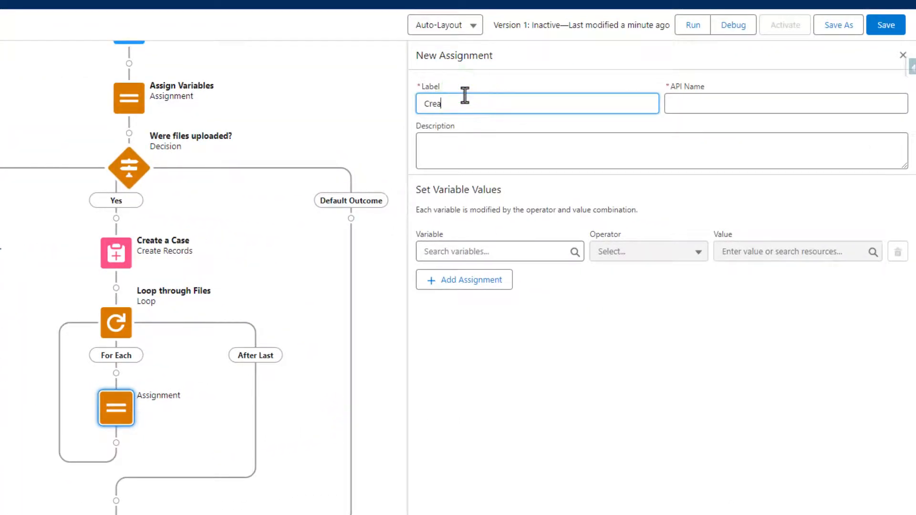
type("te Content Document Link")
key("Tab")
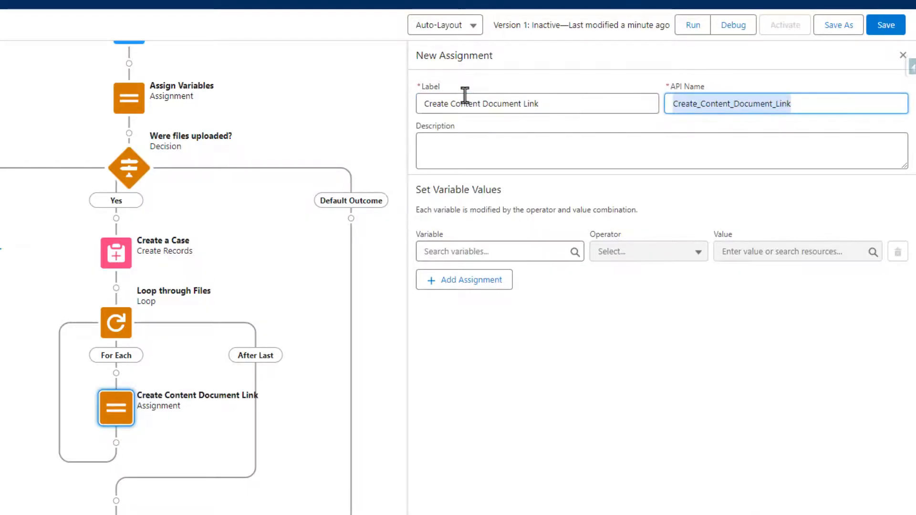
left_click(486, 223)
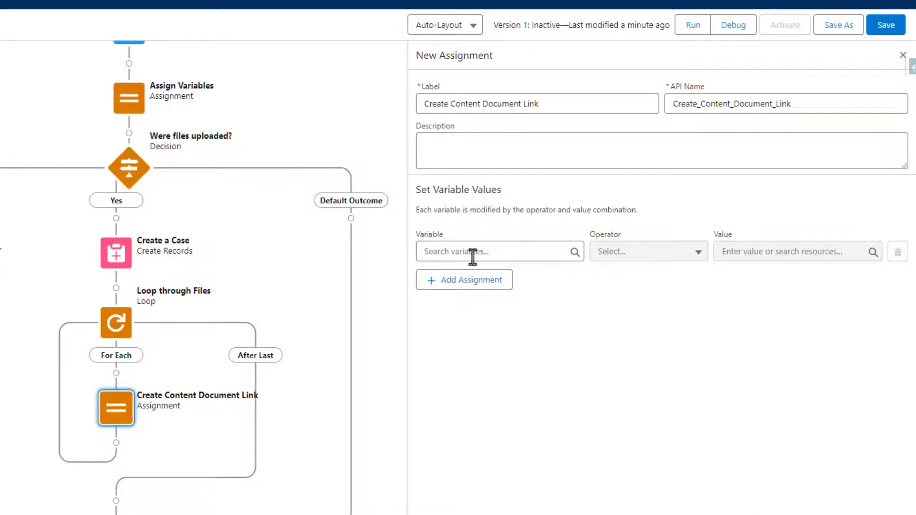
Assign the current item from the Loop through Files loop to the ContentDocumentId field of singleContentDocLink, using Equals.
left_click(466, 253)
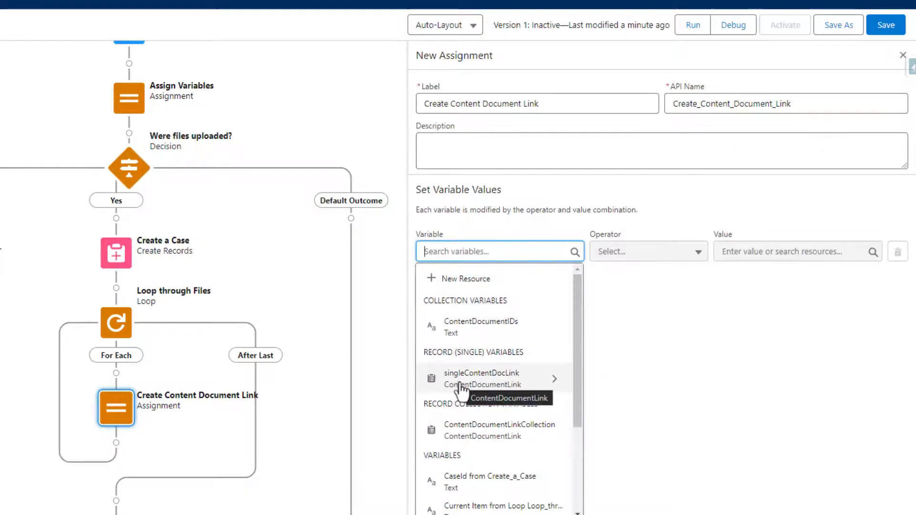
left_click(487, 379)
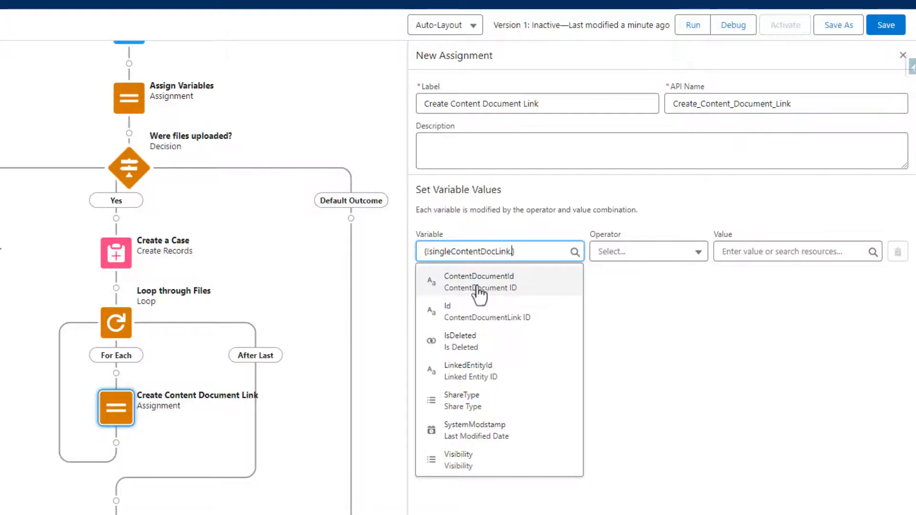
left_click(545, 292)
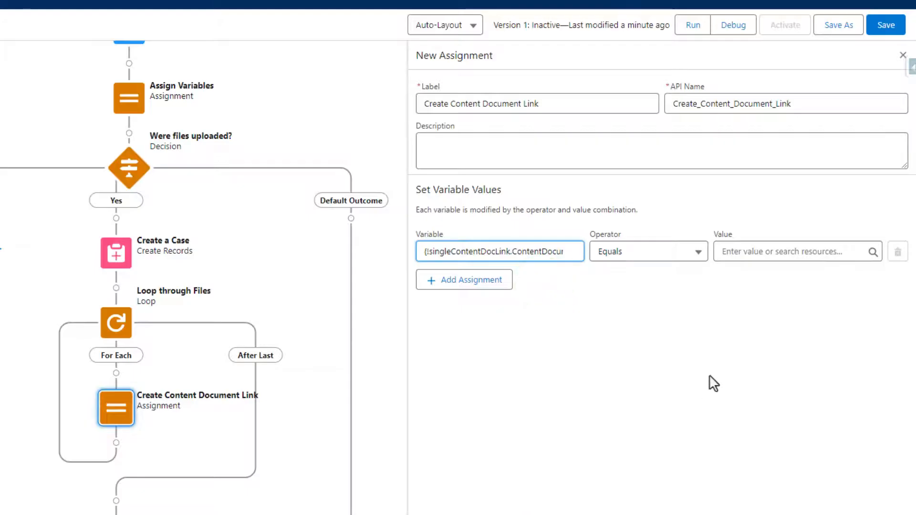
left_click(750, 256)
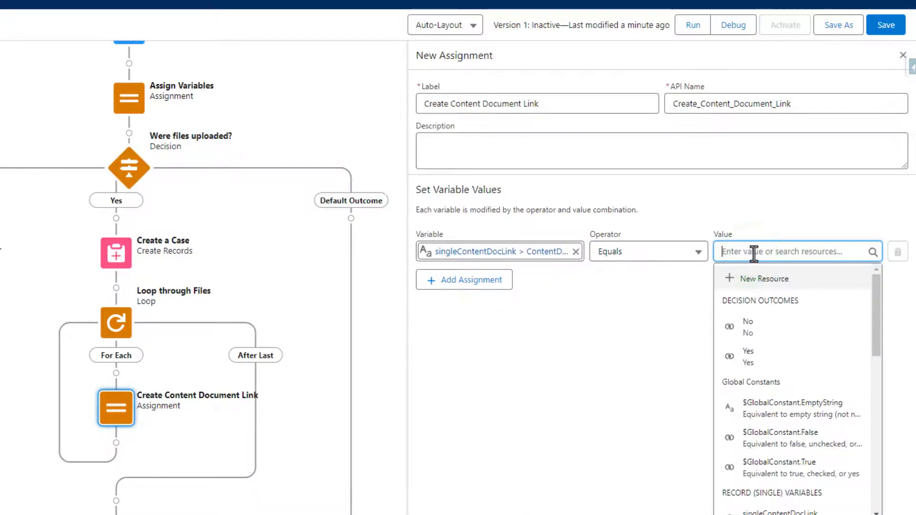
type("cur")
left_click(762, 303)
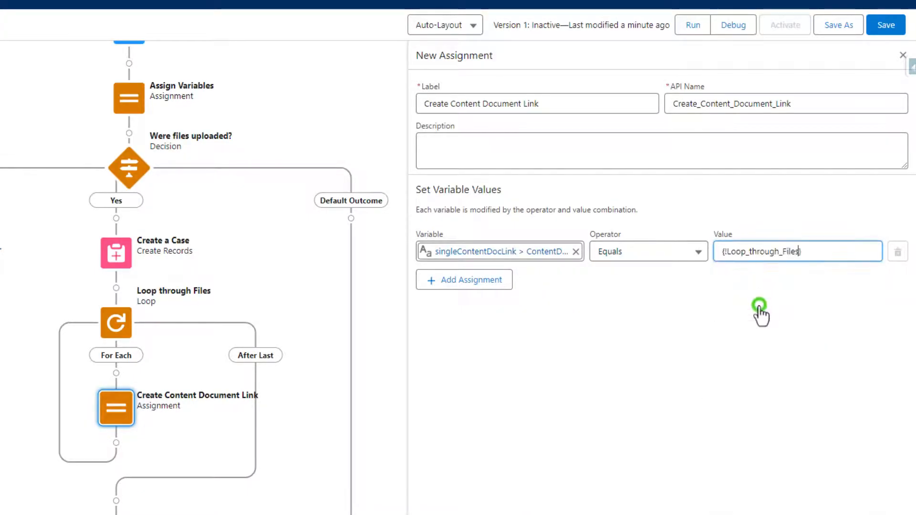
left_click(739, 379)
left_click(769, 251)
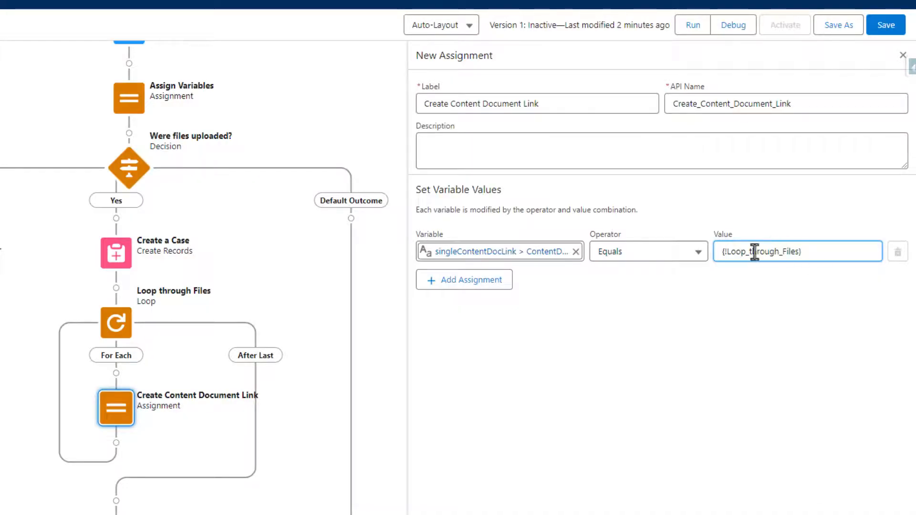
left_click_drag(719, 252, 811, 260)
left_click(786, 339)
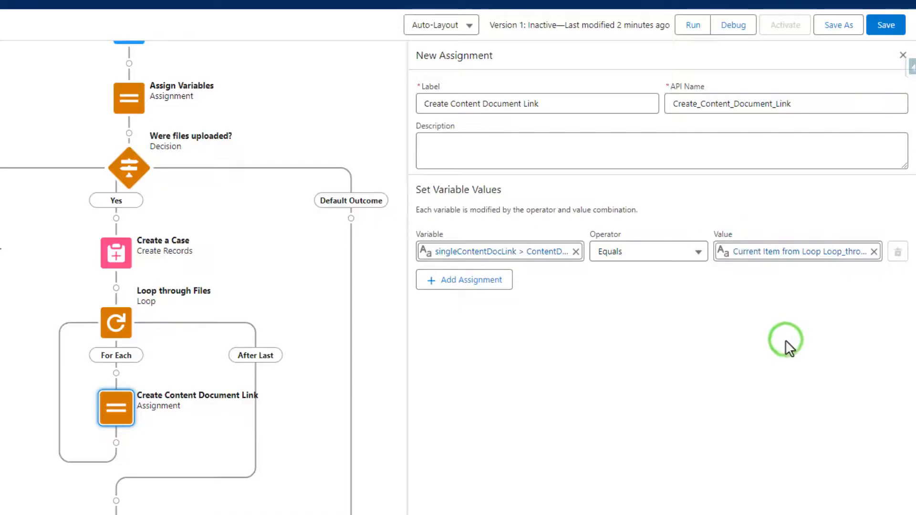
Add a second assignment row setting singleContentDocLink's LinkedEntityId equal to the CaseId from Create_a_Case.
left_click(494, 284)
left_click(476, 292)
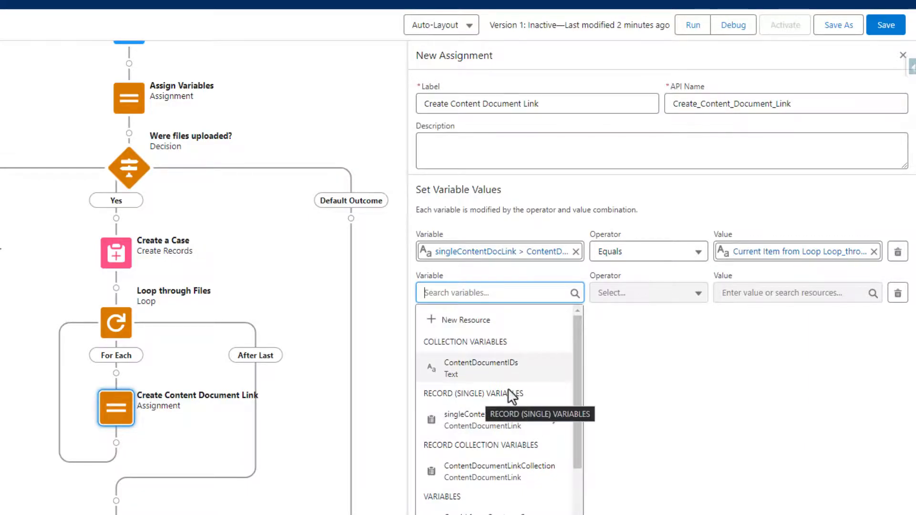
left_click(459, 421)
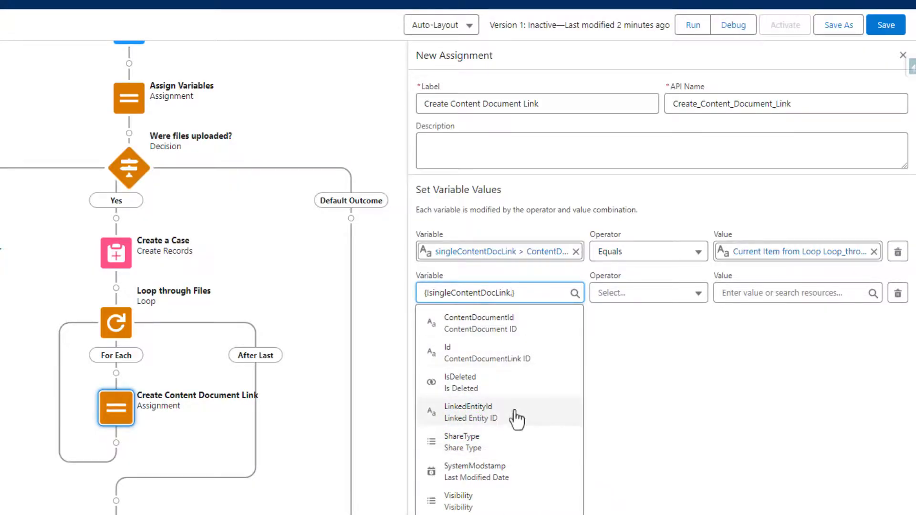
left_click(480, 412)
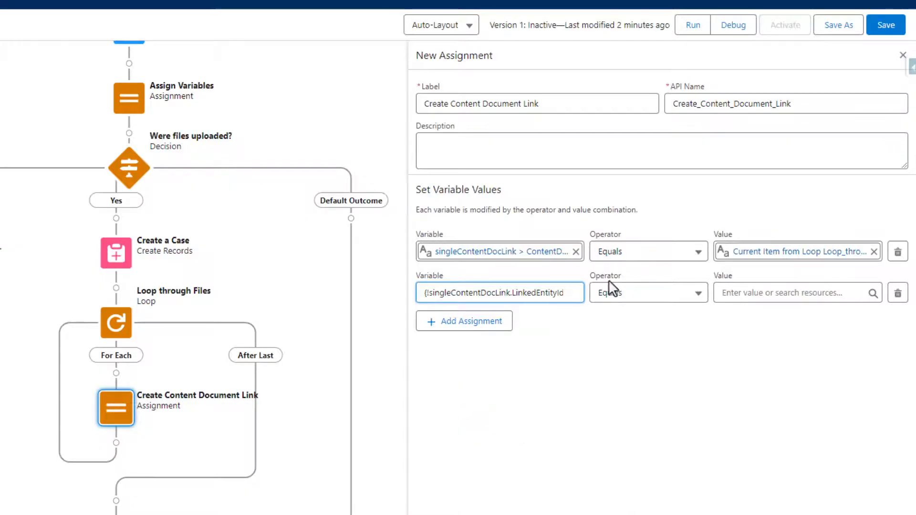
left_click(754, 294)
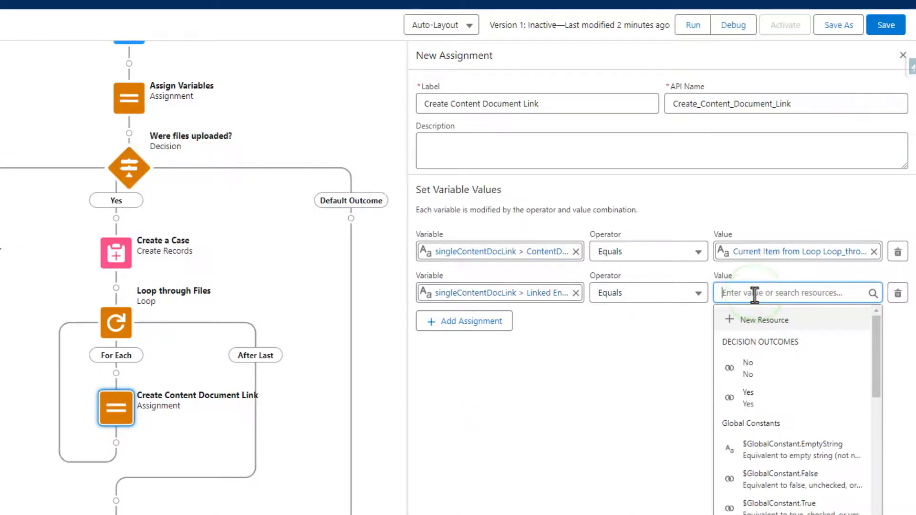
type("case")
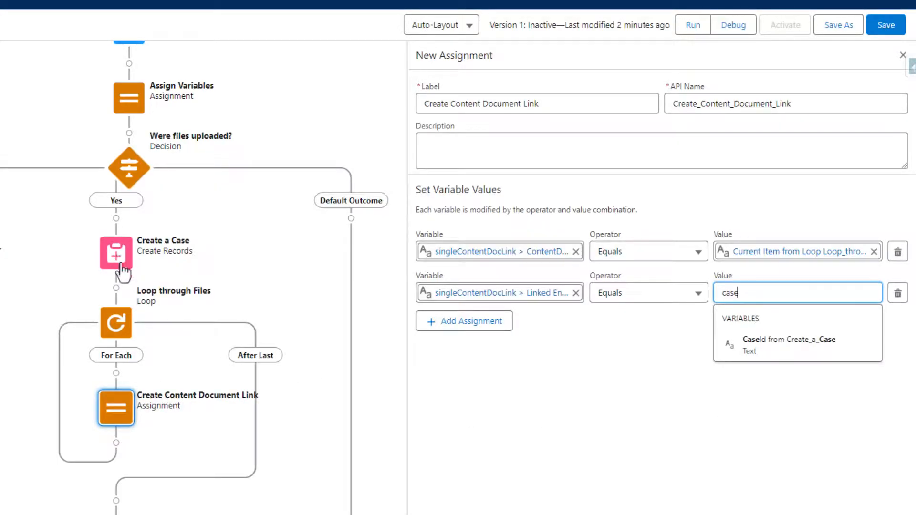
left_click(763, 356)
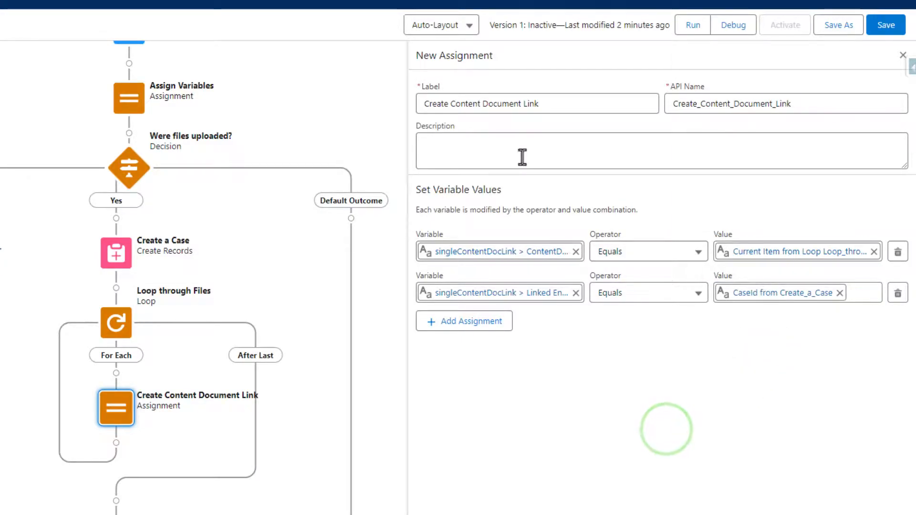
left_click(682, 209)
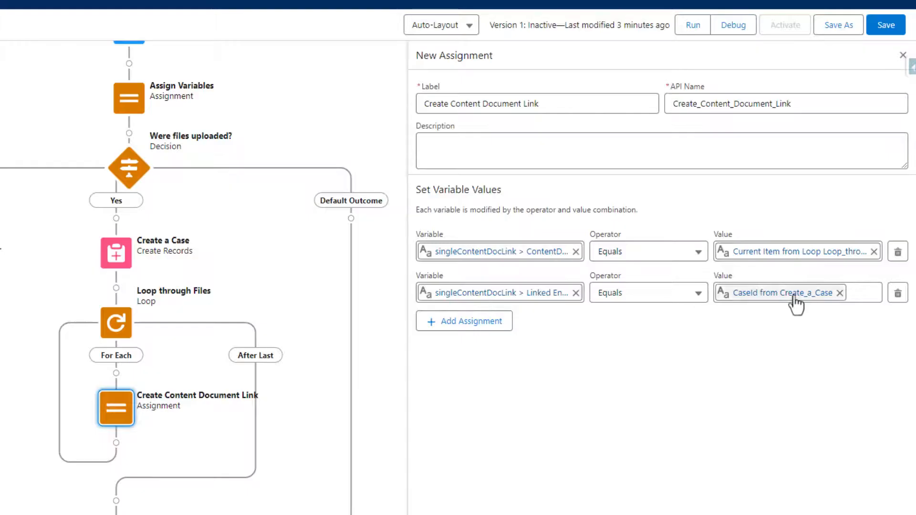
Add a third assignment row that adds singleContentDocLink to ContentDocumentLinkCollection with the Add operator.
left_click(459, 326)
left_click(479, 332)
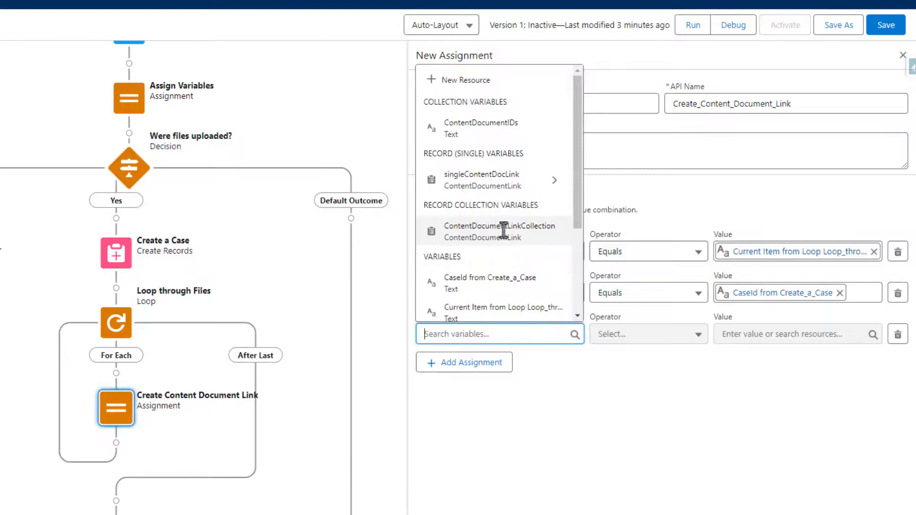
left_click(458, 233)
left_click(548, 422)
left_click(640, 333)
left_click(623, 146)
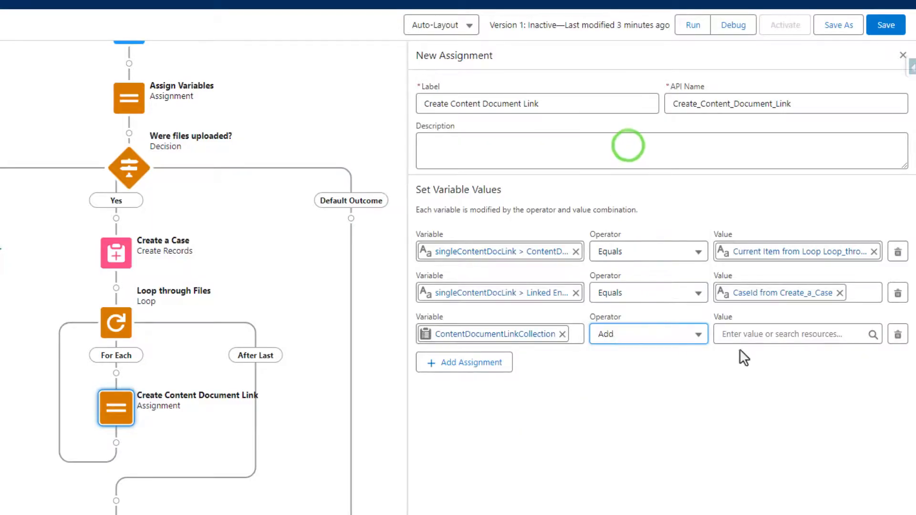
left_click(754, 334)
left_click(779, 139)
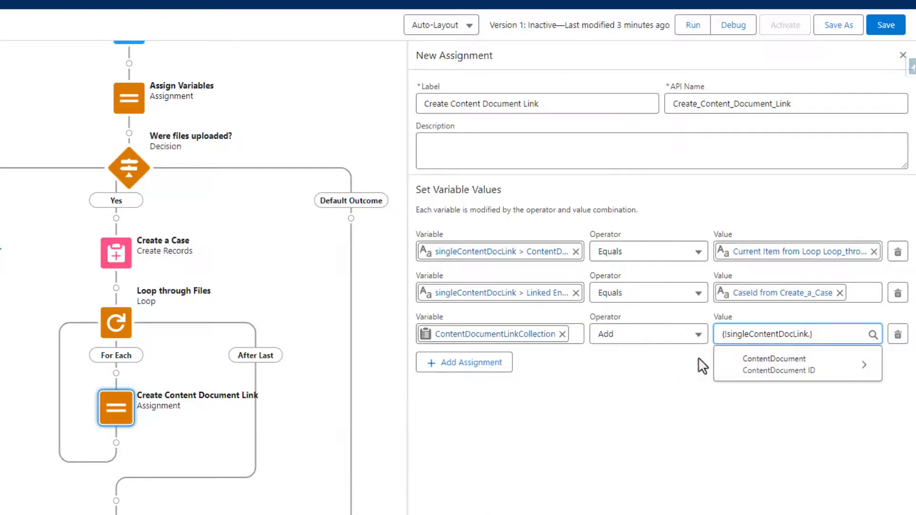
left_click(574, 189)
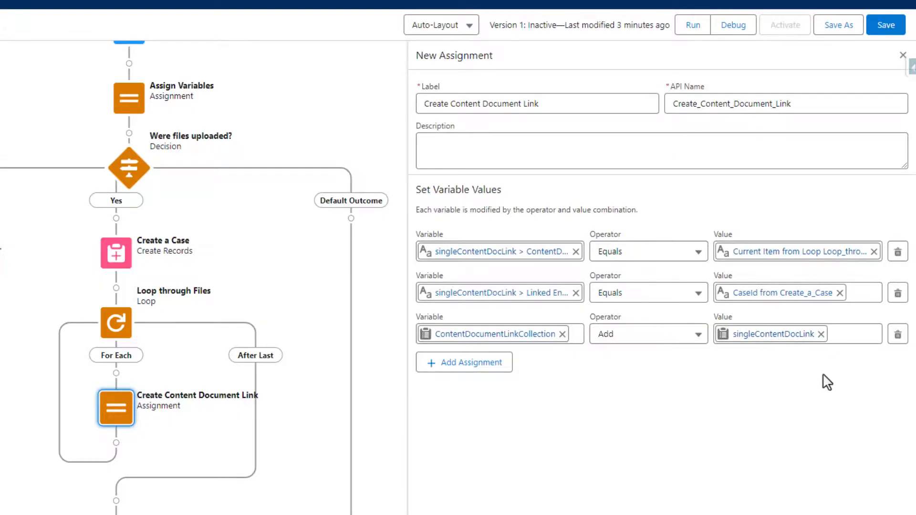
Save the flow and close the Create Content Document Link assignment's settings.
left_click(885, 24)
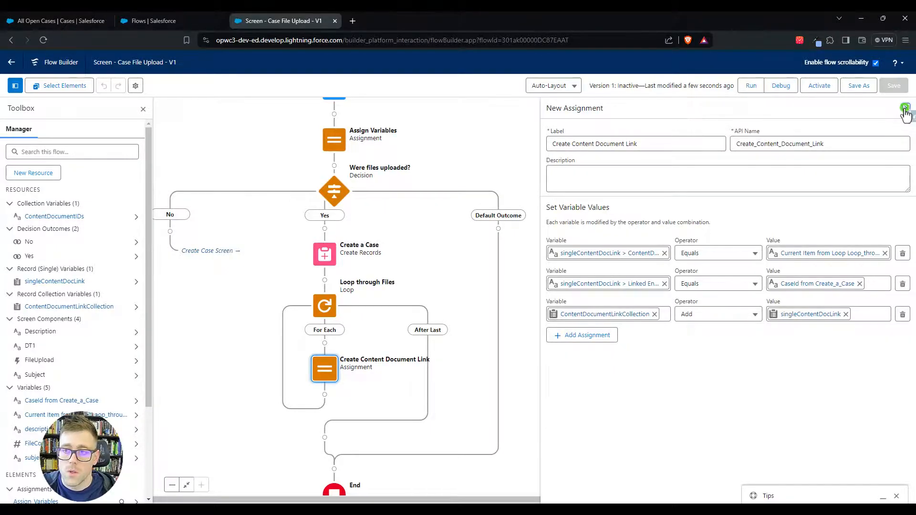
left_click(906, 113)
left_click_drag(611, 367, 730, 317)
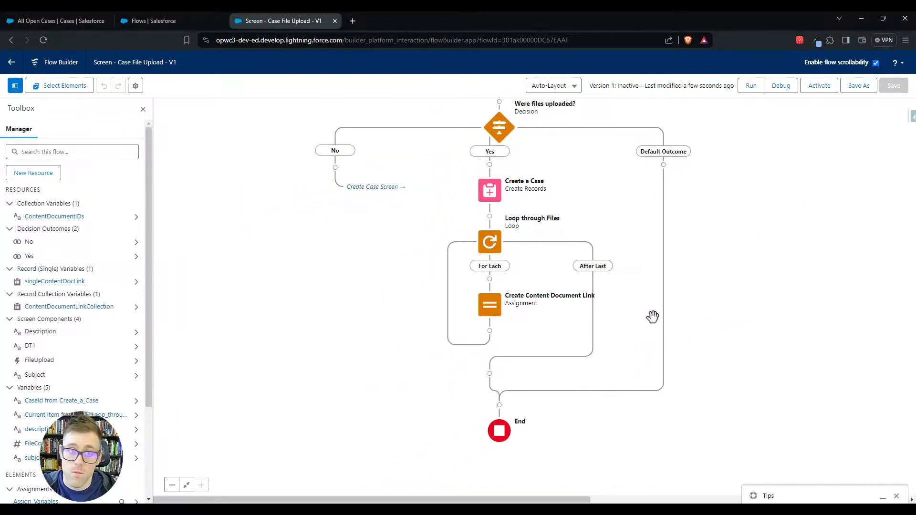
Add a Create Records element labelled Create Content Document Links to the After Last path of the Loop through Files loop.
left_click(490, 375)
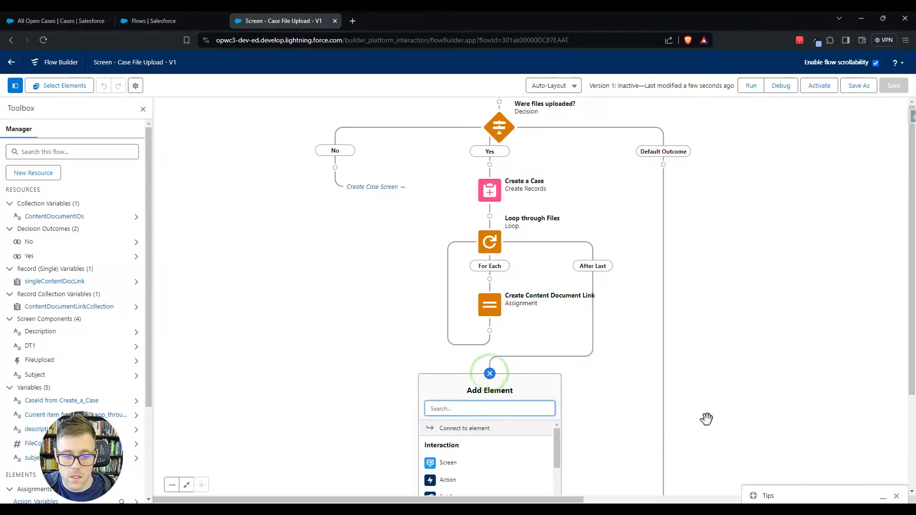
type("create")
left_click(459, 432)
left_click(595, 144)
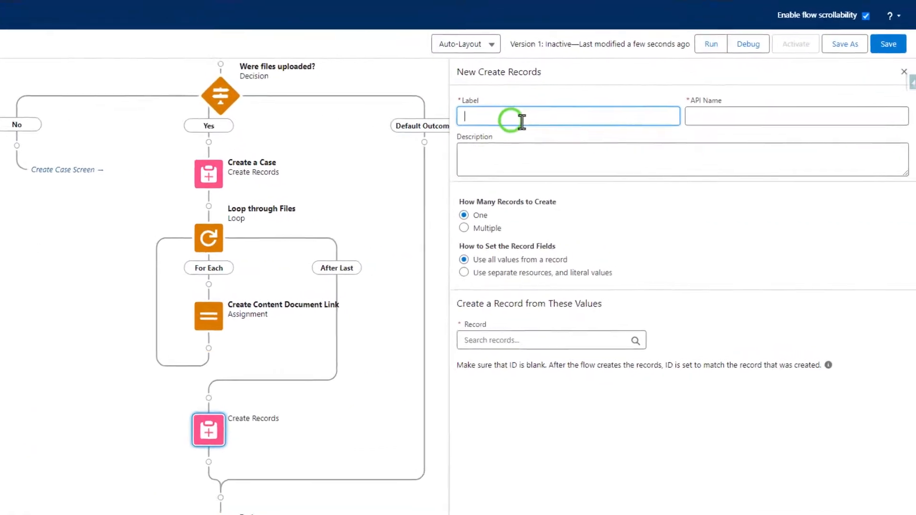
type("Create Content Document Link")
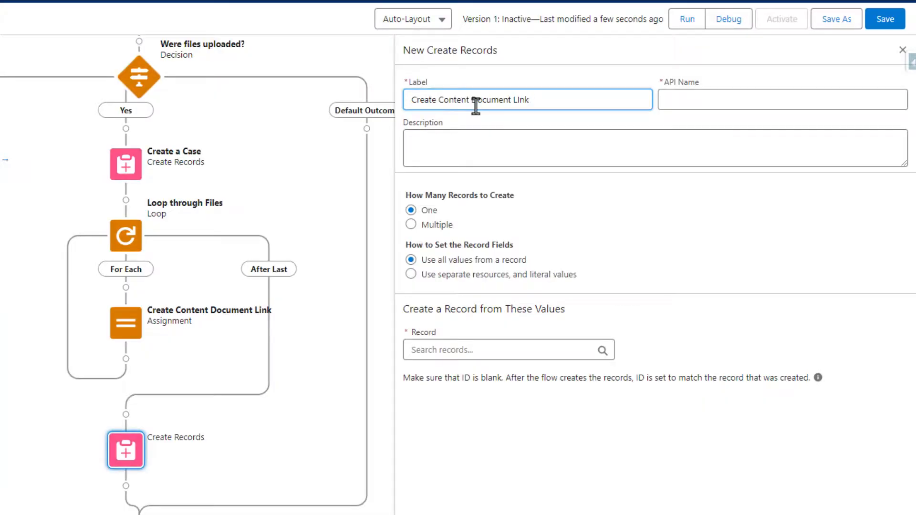
key("Tab")
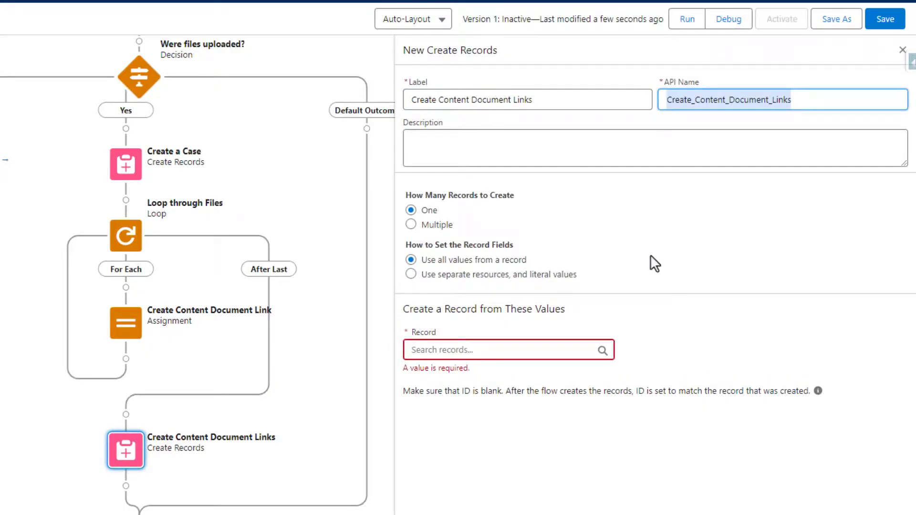
left_click(651, 255)
Set Create Content Document Links to create multiple records from the ContentDocumentLinkCollection record collection.
left_click(431, 224)
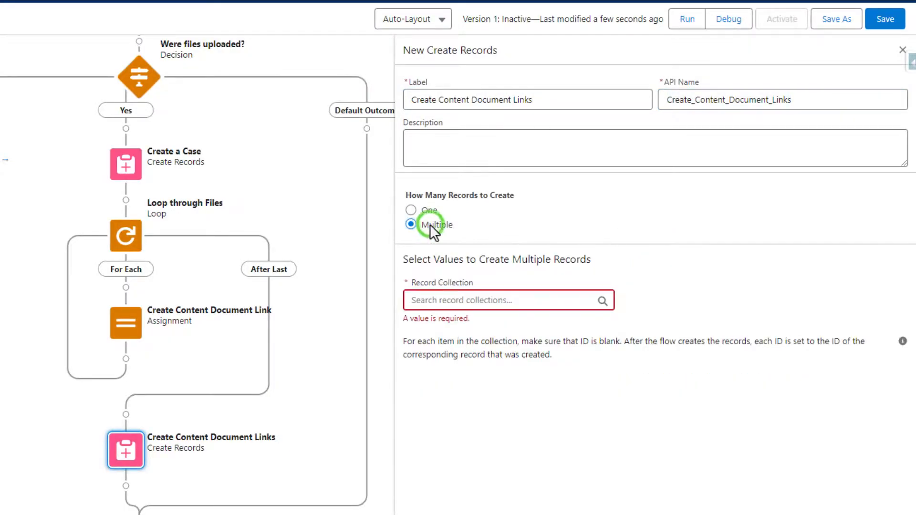
left_click(461, 299)
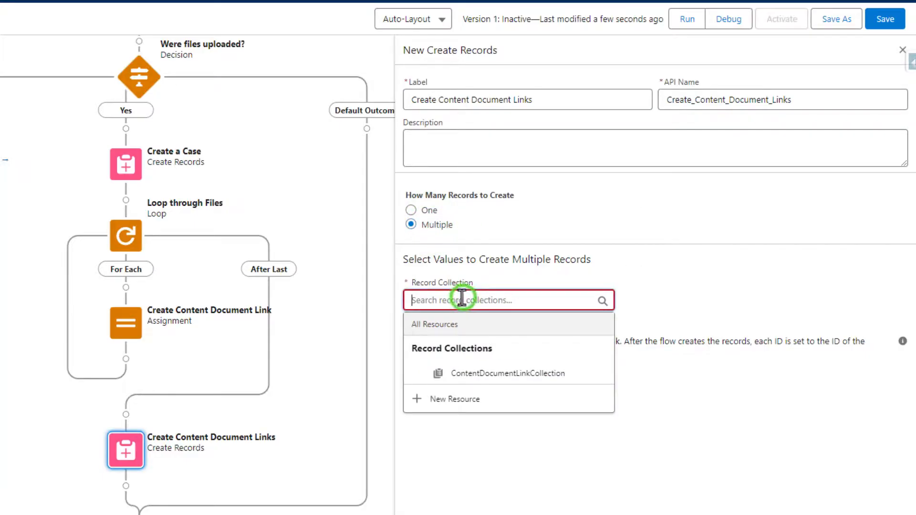
left_click(559, 375)
left_click(604, 488)
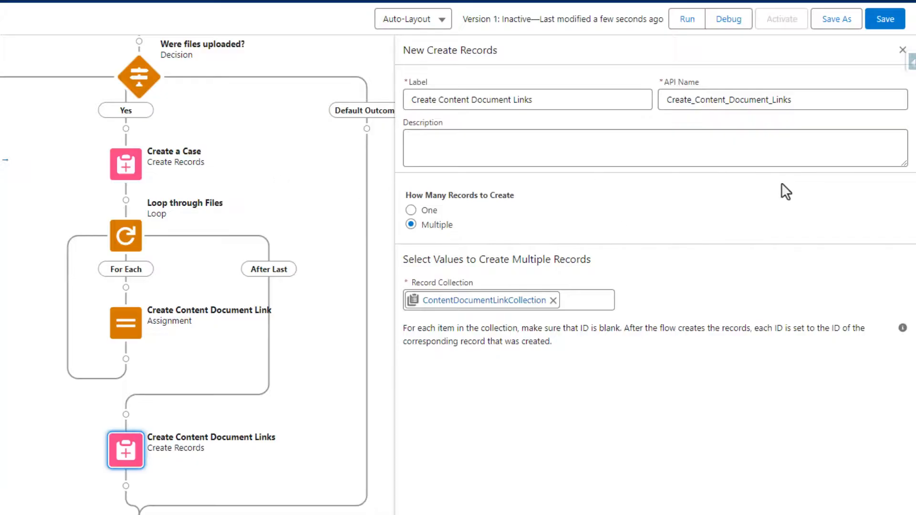
Save the flow and close the Create Content Document Links element's settings.
left_click_drag(301, 174, 303, 241)
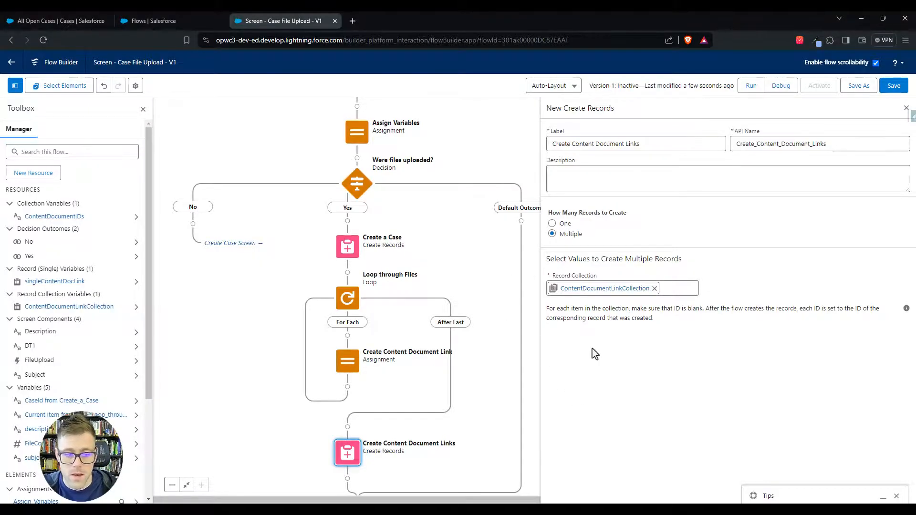
left_click(893, 86)
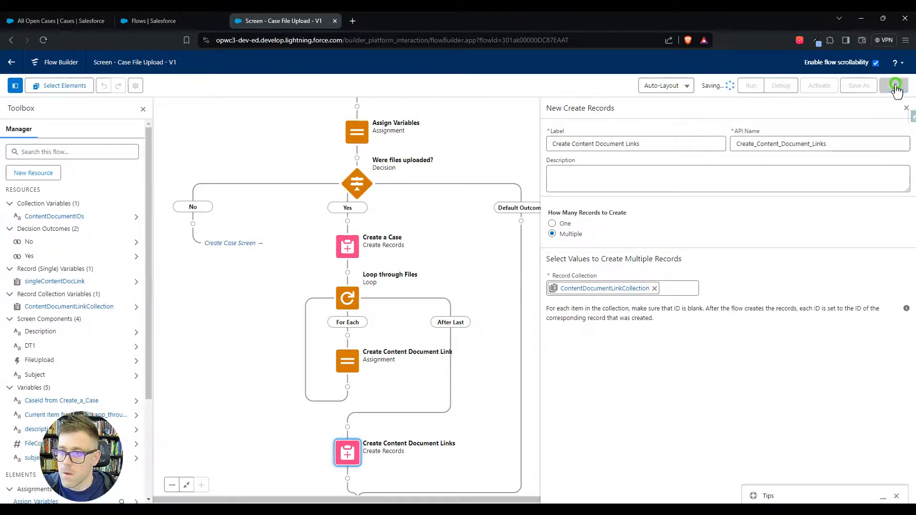
left_click(906, 109)
left_click_drag(561, 136, 679, 220)
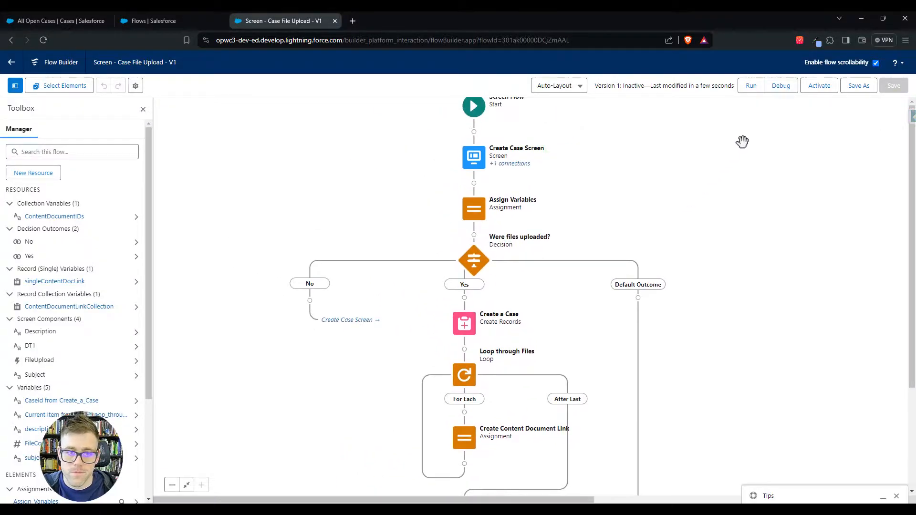
Run the flow in debug mode and submit the screen with subject Test Case and description Test Case Description, without attaching a file.
left_click(781, 87)
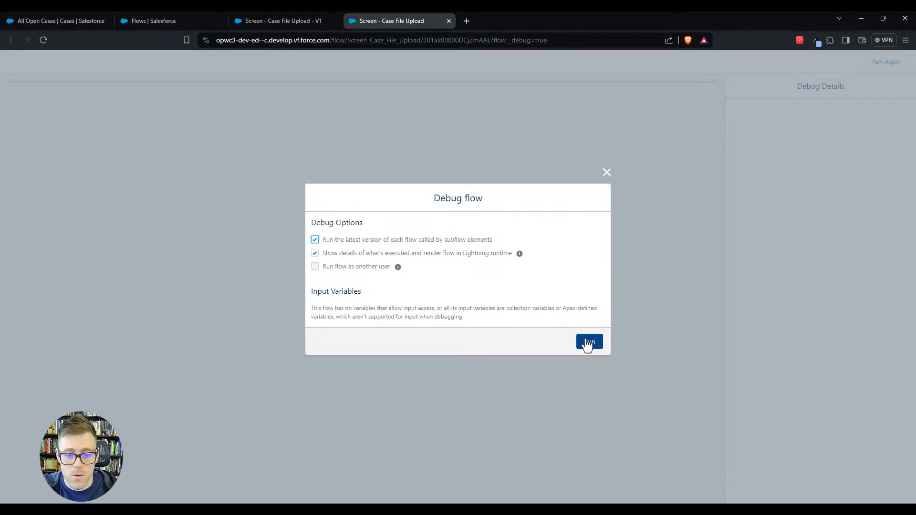
left_click(586, 348)
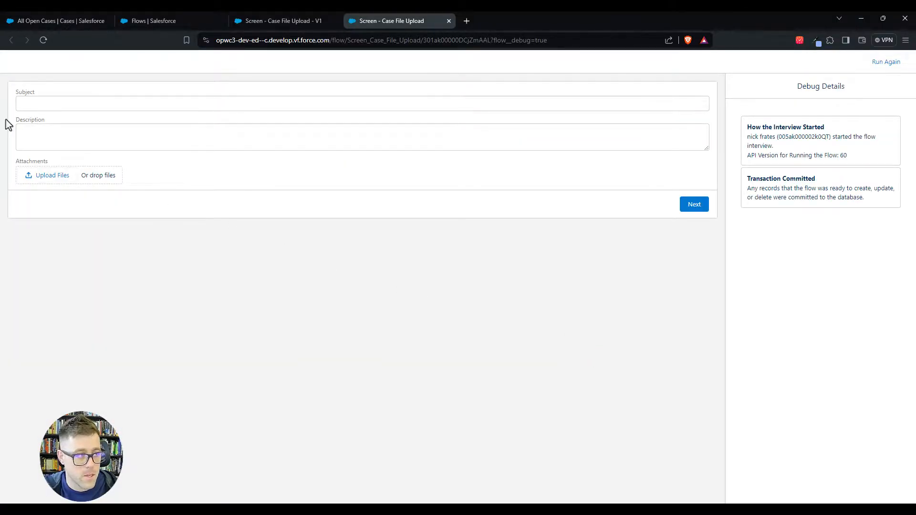
left_click(48, 103)
type("Test Case")
key("Tab")
type("T")
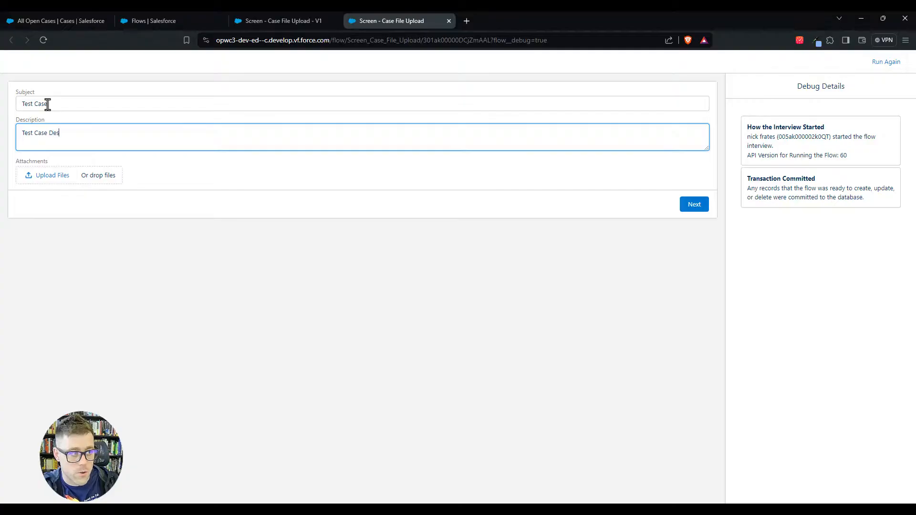
left_click(248, 173)
left_click(697, 212)
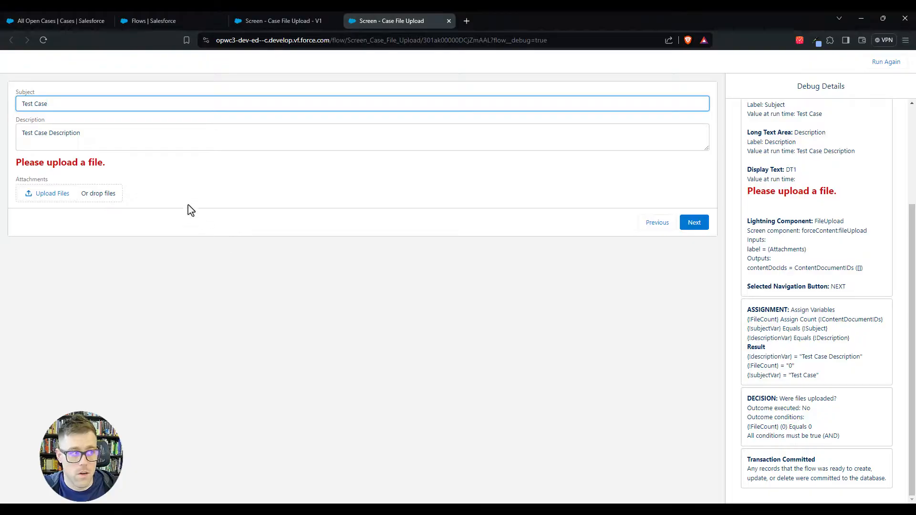
Check the subject and description values and the text above the attachments on the flow screen.
triple_click(47, 99)
triple_click(96, 128)
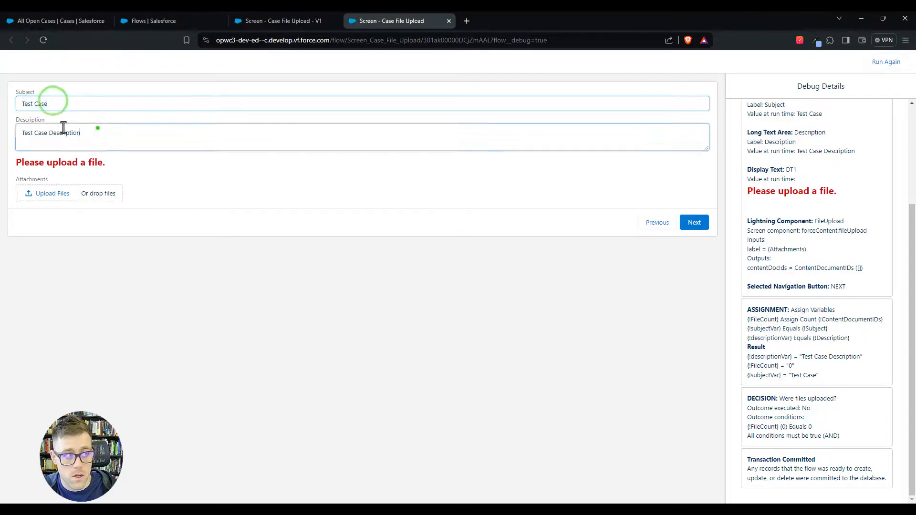
left_click(215, 186)
left_click_drag(128, 163, 16, 163)
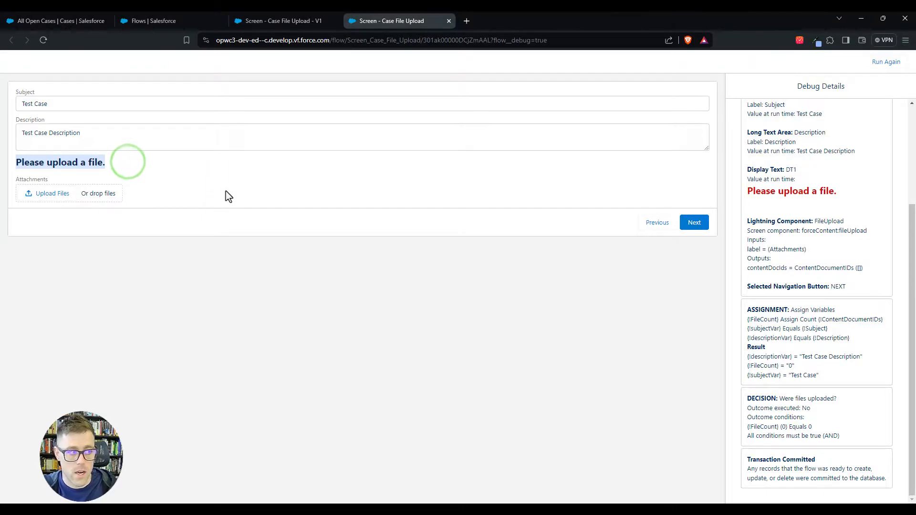
left_click(226, 192)
Upload the file test.png as the attachment on the flow screen and complete the upload.
left_click(519, 509)
left_click_drag(915, 110, 346, 109)
left_click_drag(680, 109, 915, 109)
left_click_drag(0, 81, 46, 195)
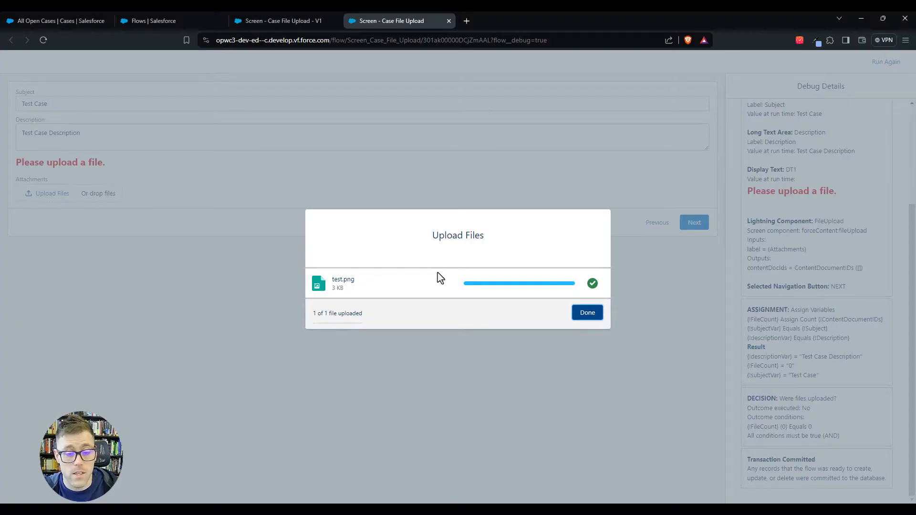
left_click(587, 314)
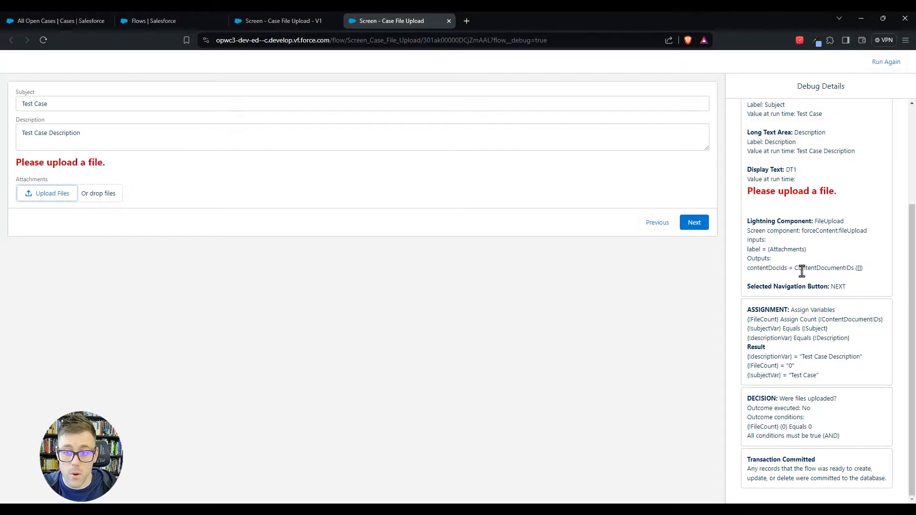
Submit the flow screen again with the uploaded file, after checking the ContentDocumentIDs output in the debug details.
left_click_drag(795, 268, 854, 268)
left_click(853, 238)
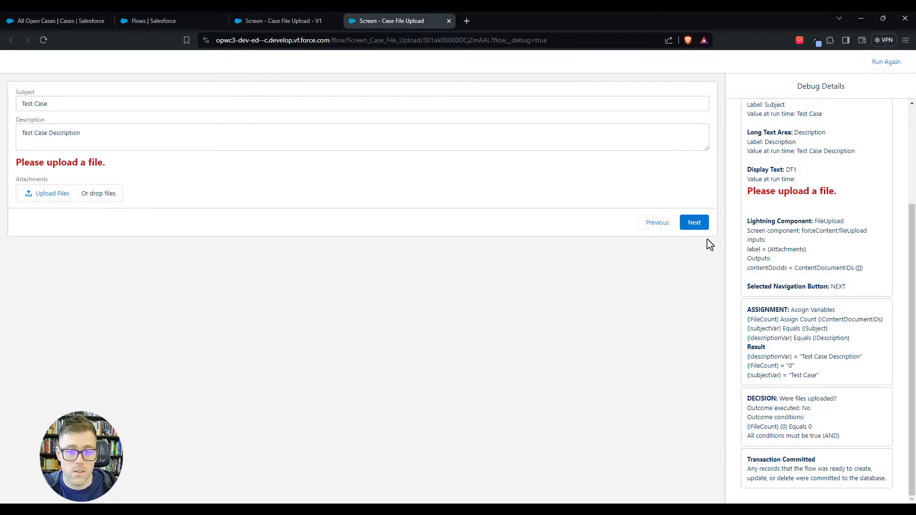
left_click(695, 224)
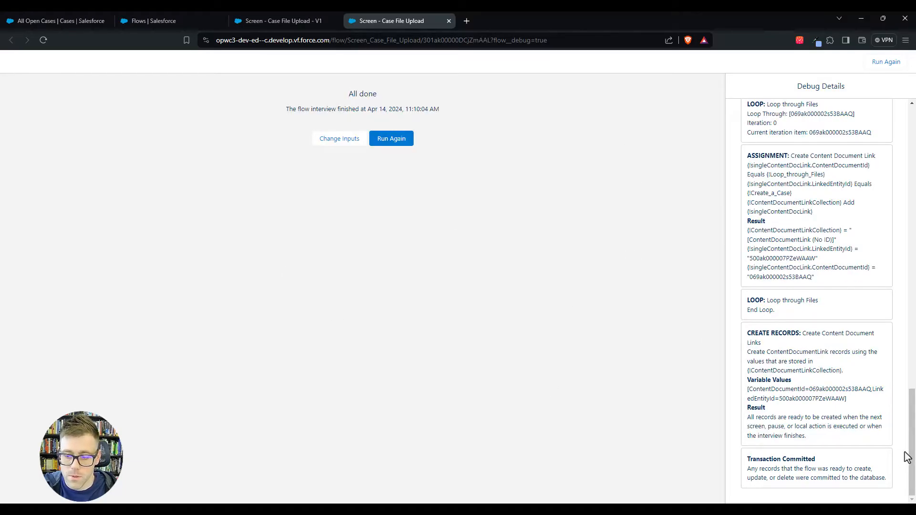
Review the debug details for Assign Variables, the Were files uploaded? decision outcomes and the Create a Case element.
scroll(904, 454, "up", 10)
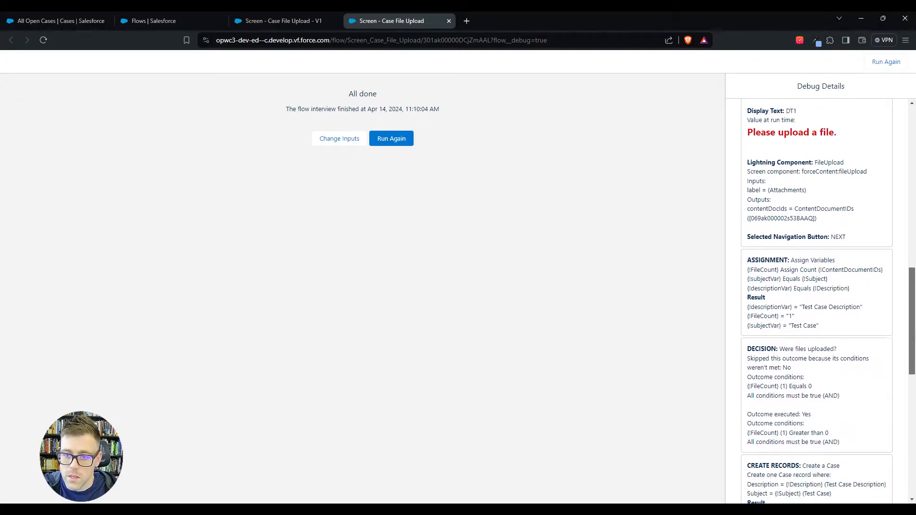
scroll(905, 369, "down", 3)
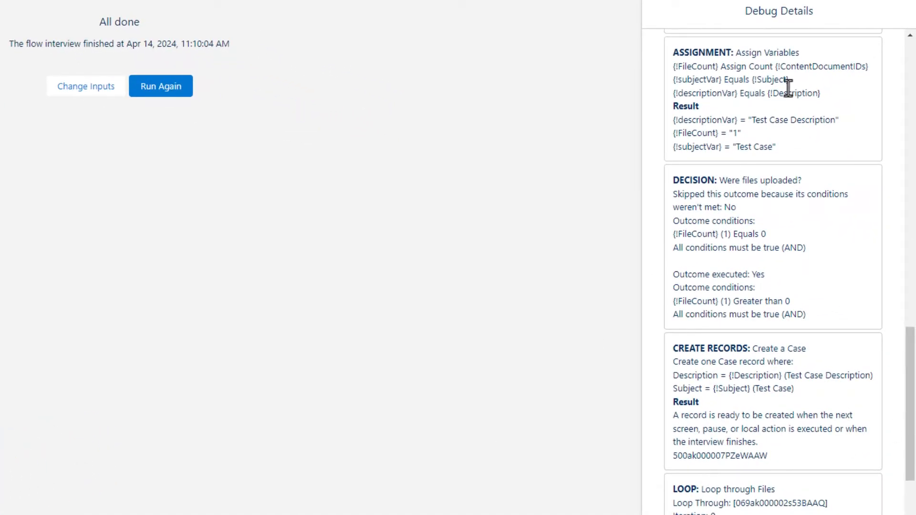
scroll(782, 109, "down", 3)
scroll(763, 186, "up", 1)
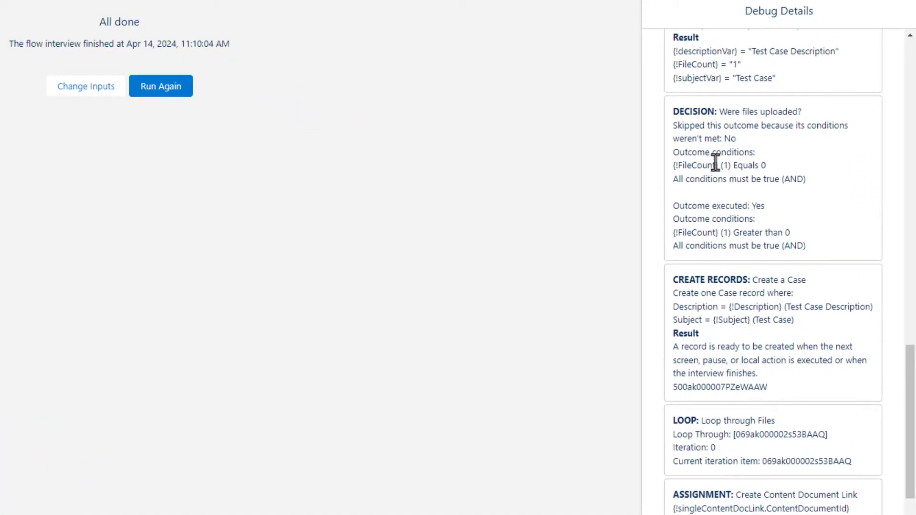
left_click(723, 165)
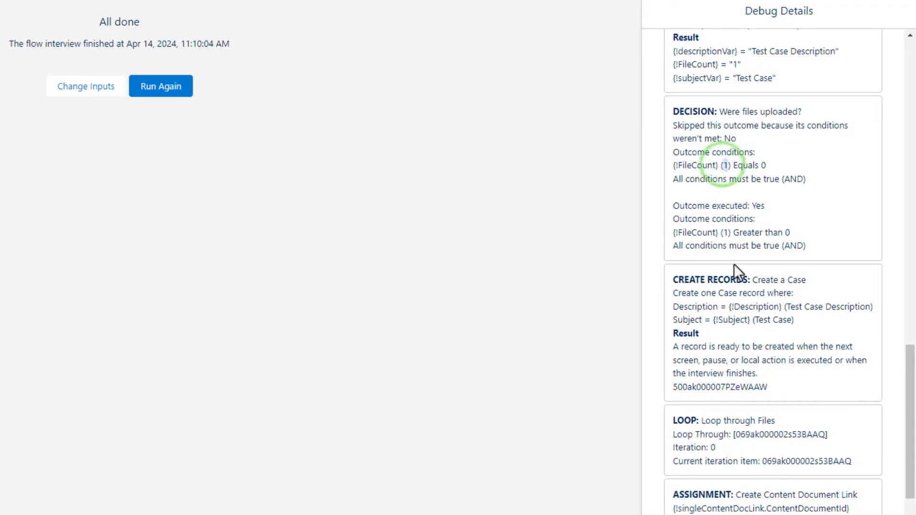
left_click_drag(673, 205, 783, 210)
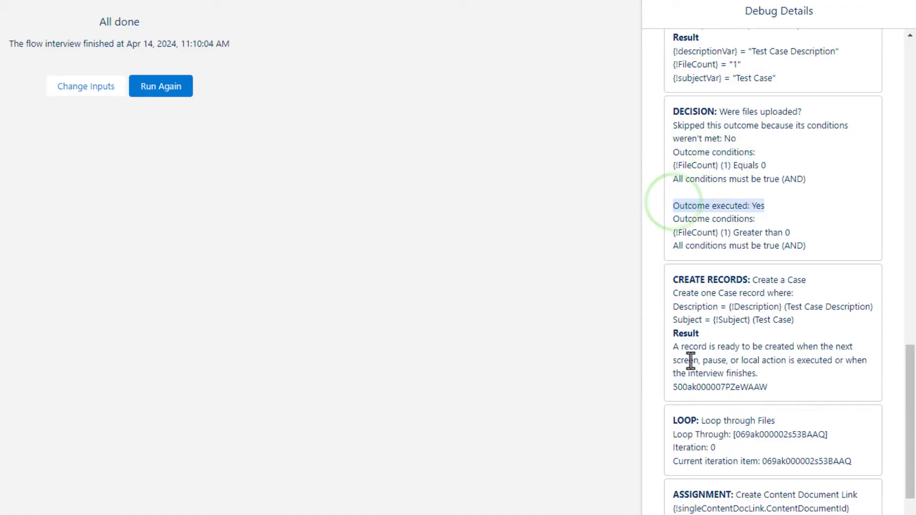
scroll(691, 363, "down", 1)
left_click(777, 232)
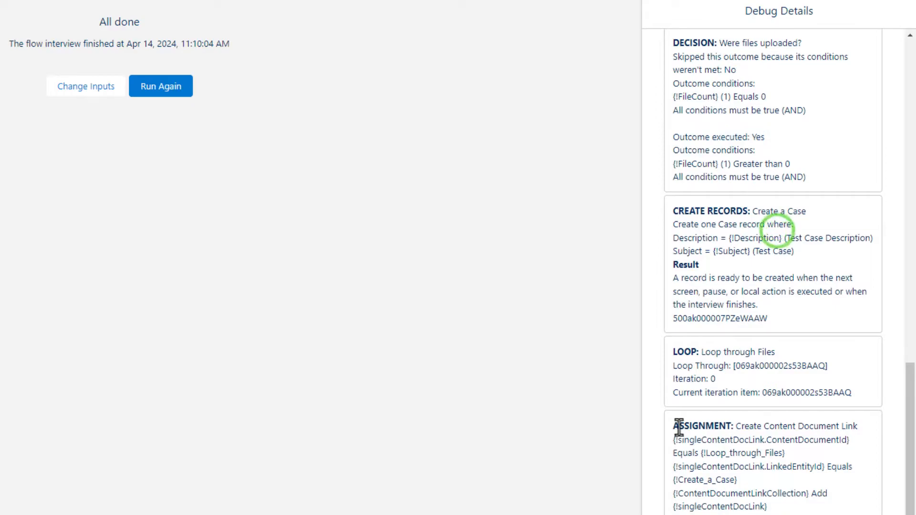
Examine the debug details for the Loop through Files iteration, the Create Content Document Link assignment and the Create Content Document Links element.
scroll(675, 425, "down", 2)
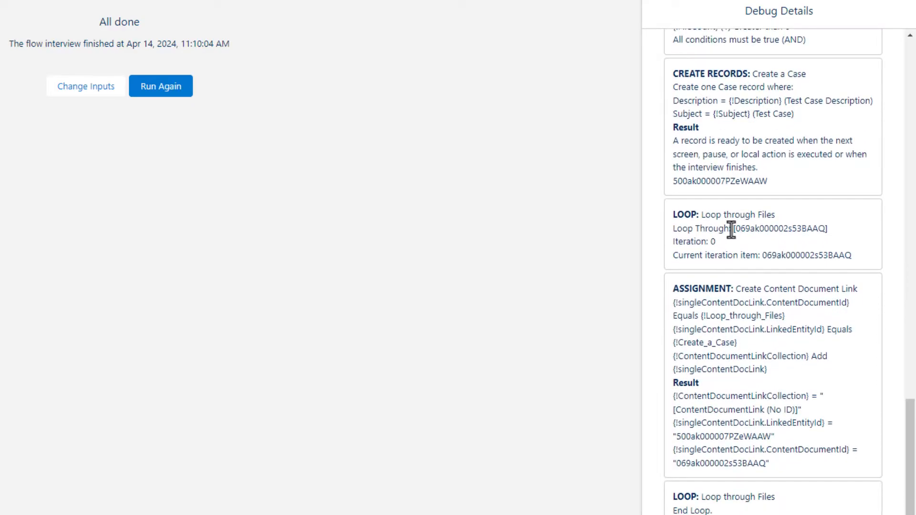
left_click_drag(735, 228, 820, 235)
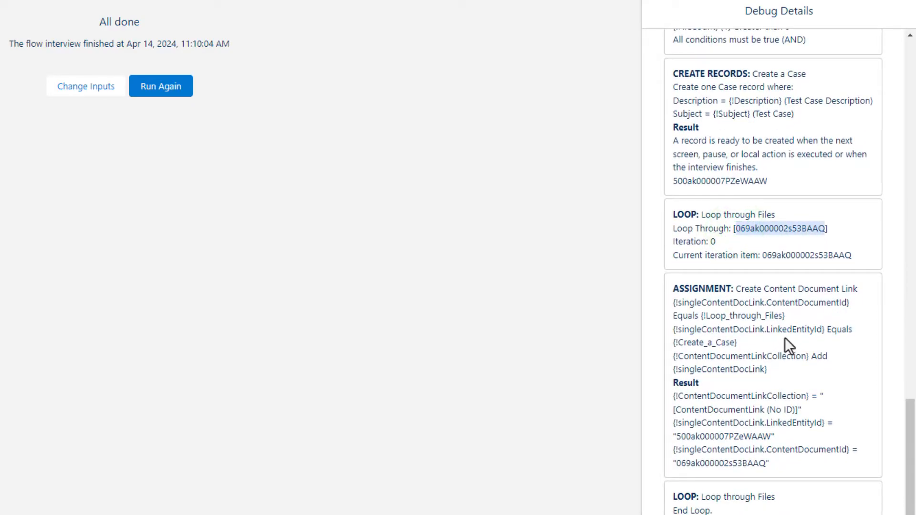
scroll(784, 337, "down", 1)
left_click_drag(741, 220, 859, 226)
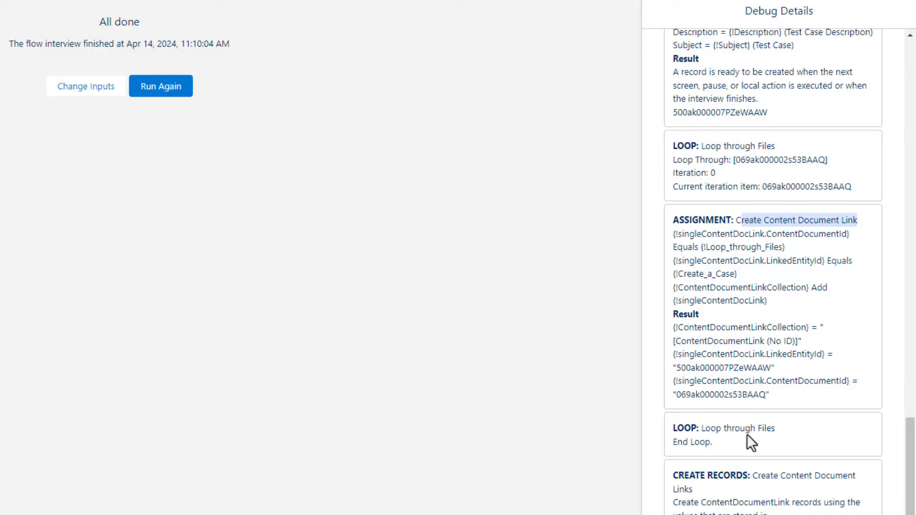
scroll(781, 373, "down", 1)
left_click_drag(779, 297, 673, 303)
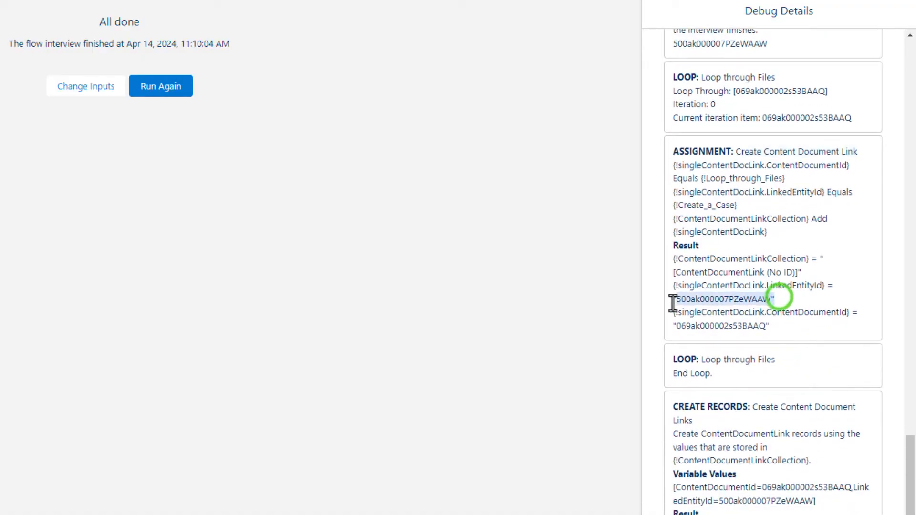
left_click_drag(771, 323, 673, 325)
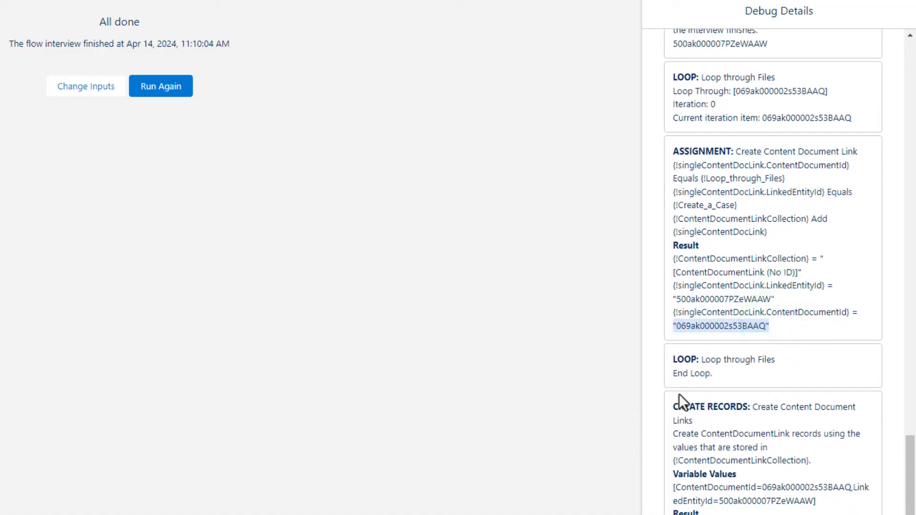
left_click_drag(785, 362, 771, 383)
scroll(705, 359, "down", 1)
left_click(670, 369)
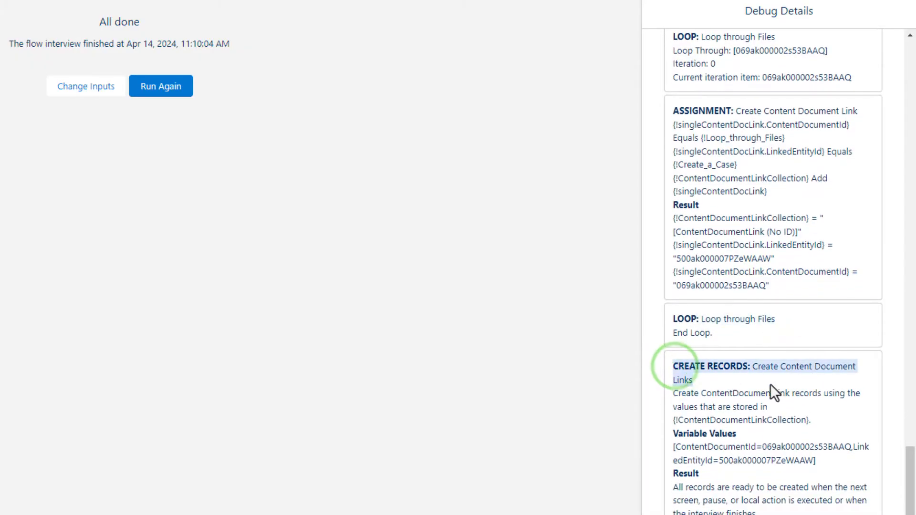
left_click(769, 382)
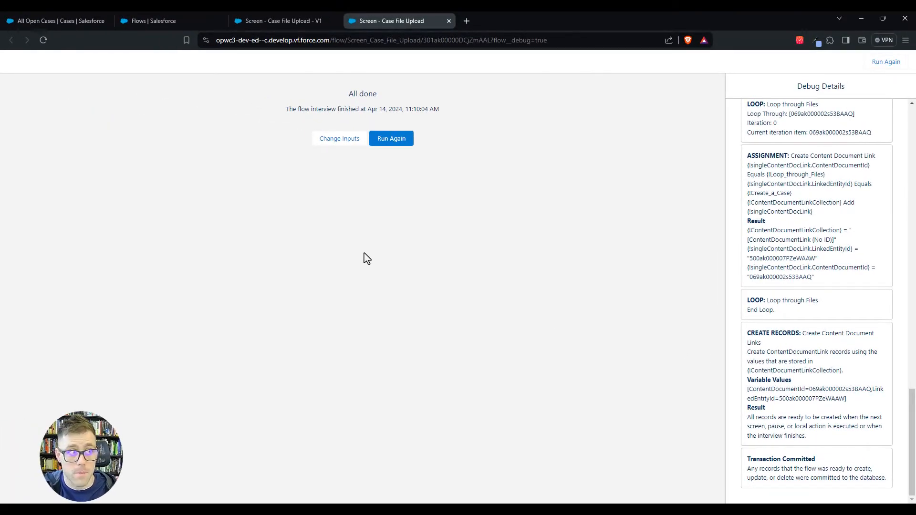
Switch to the All Open Cases list view and refresh it to check for the new case.
left_click(58, 24)
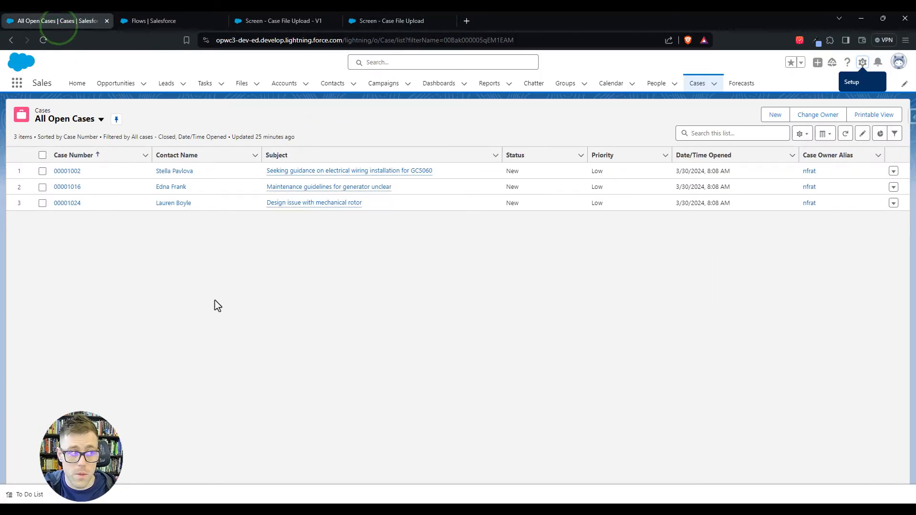
left_click(844, 133)
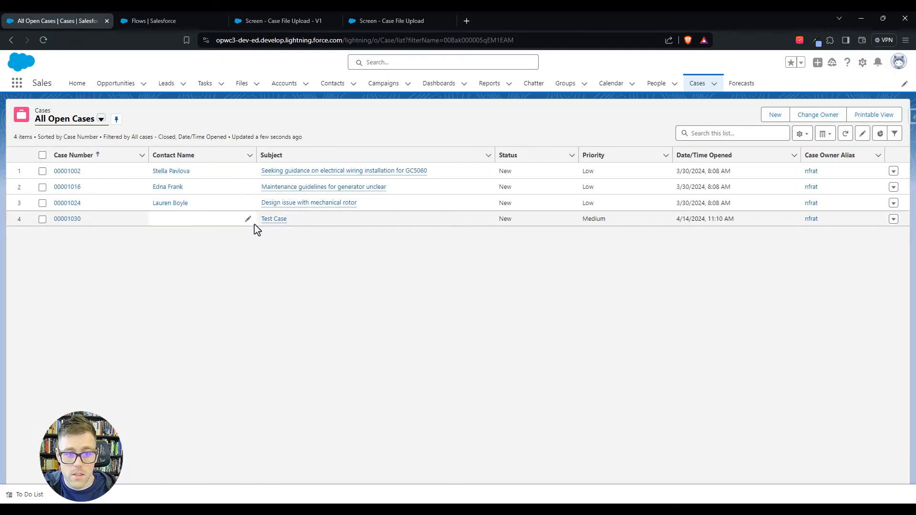
Open the newly created Test Case record and check its related Attachments list for the uploaded file.
left_click_drag(679, 219, 737, 219)
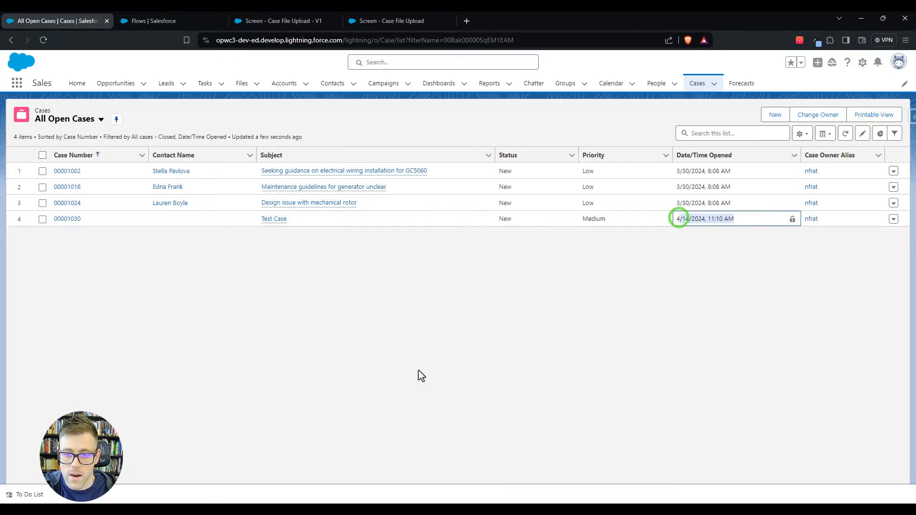
left_click(68, 220)
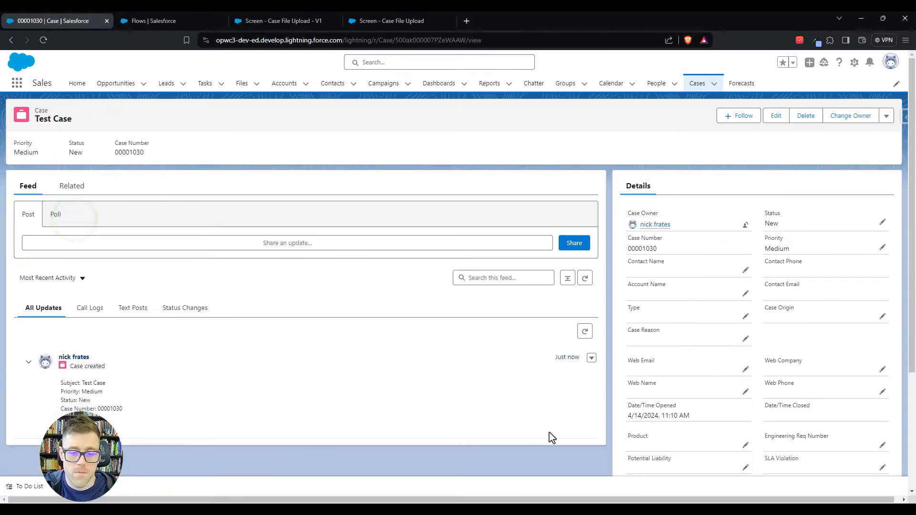
left_click(72, 186)
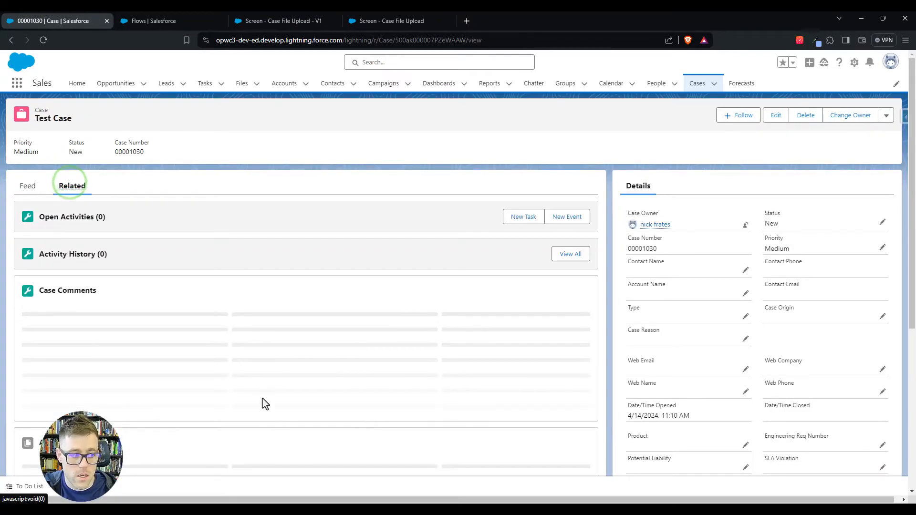
scroll(270, 174, "down", 2)
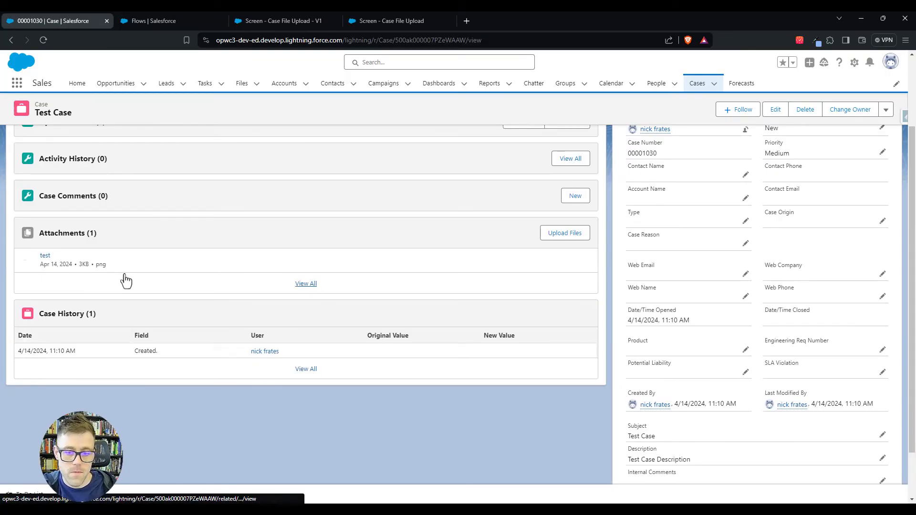
scroll(253, 301, "up", 2)
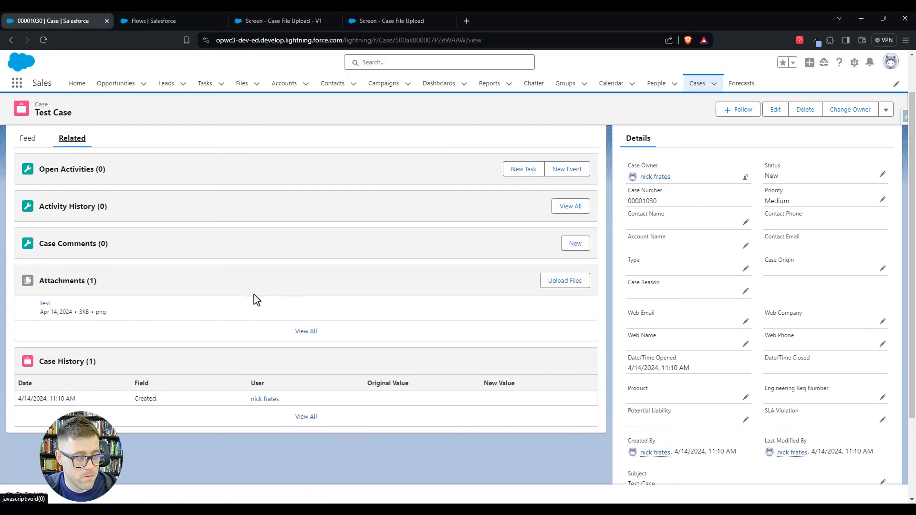
Return to the Screen - Case File Upload flow in Flow Builder by way of the finished debug run.
left_click(387, 19)
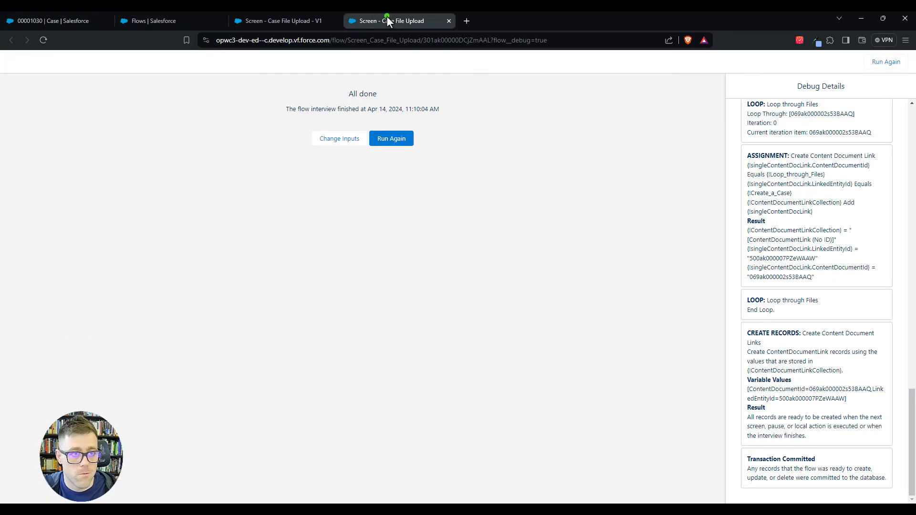
left_click(286, 20)
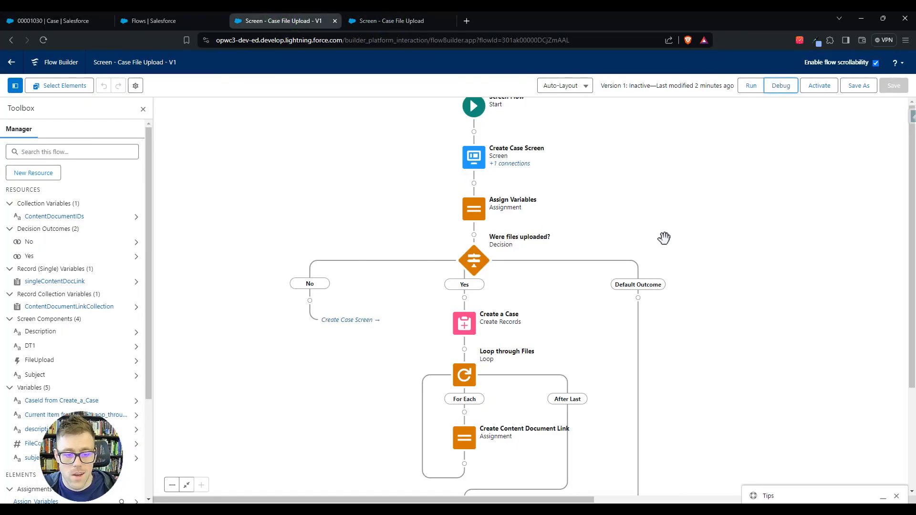